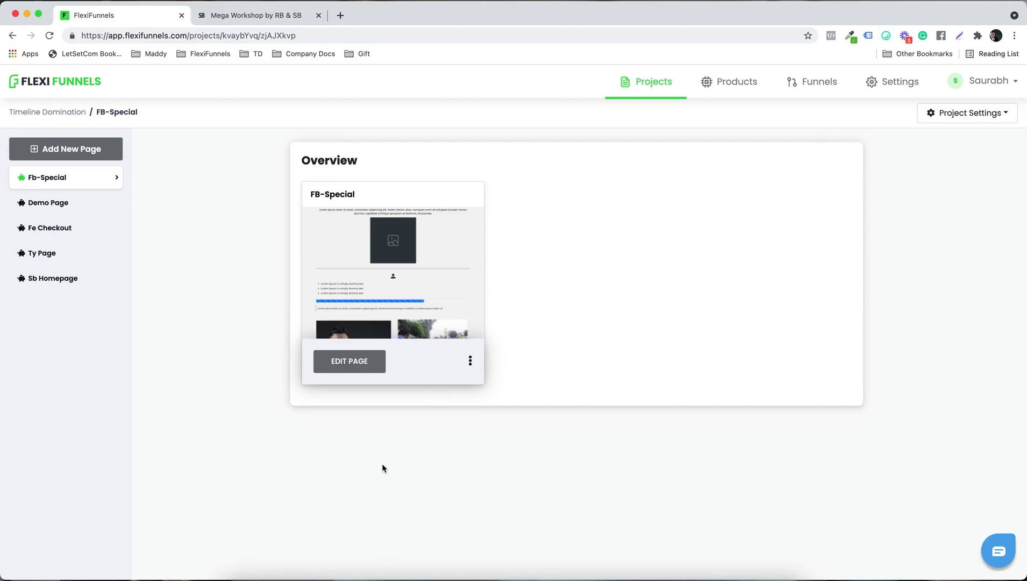
Add a page named 'Flexi Autoresponder' and start it from the Blank Template
left_click(78, 155)
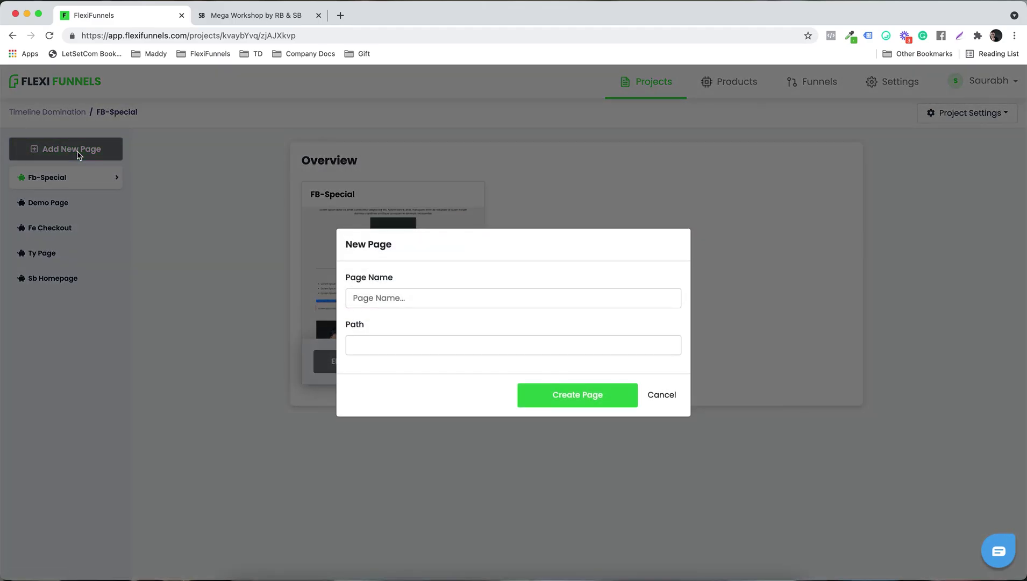
left_click(414, 296)
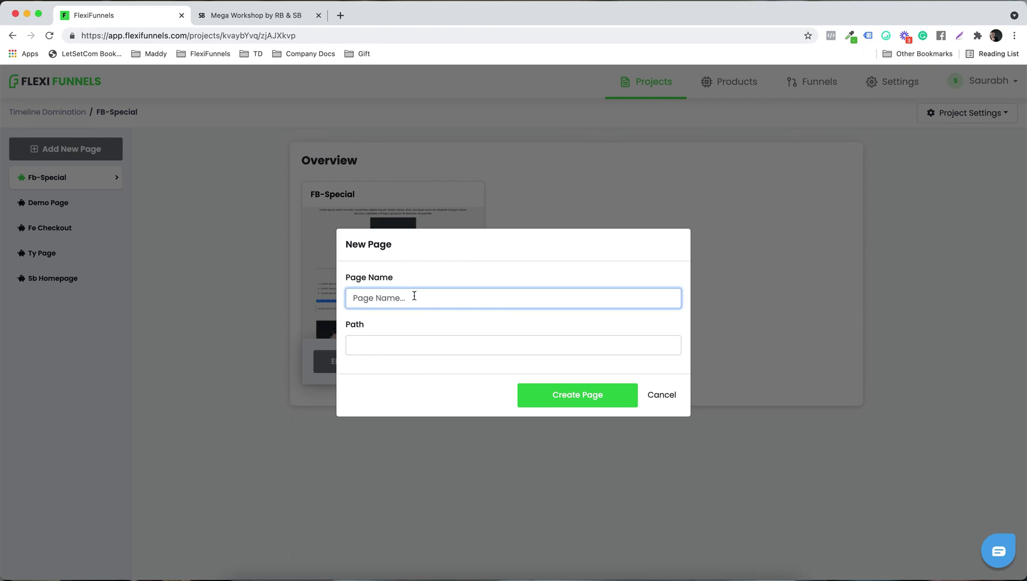
type("Flexi Autoresponder")
left_click(569, 398)
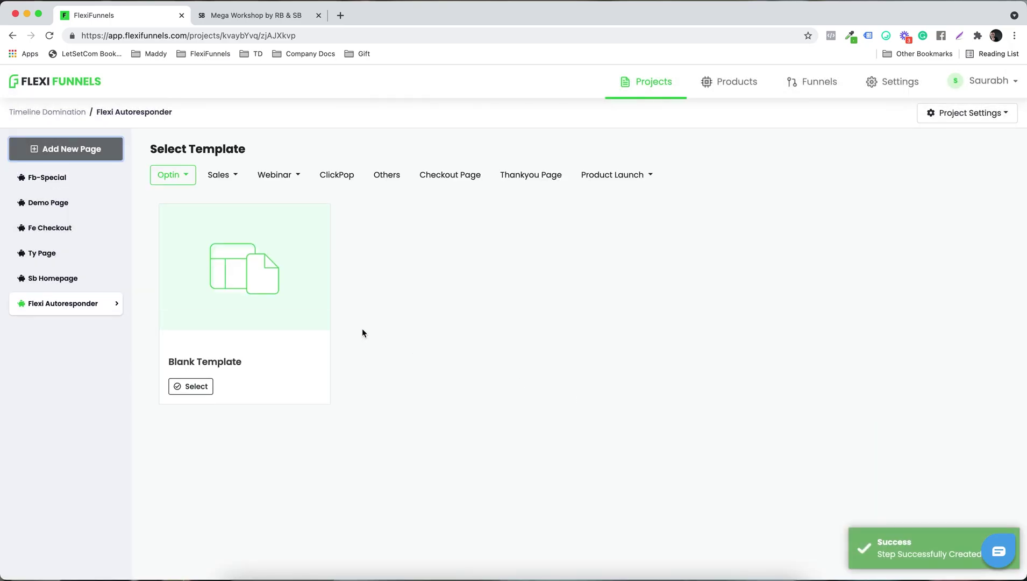
left_click(197, 386)
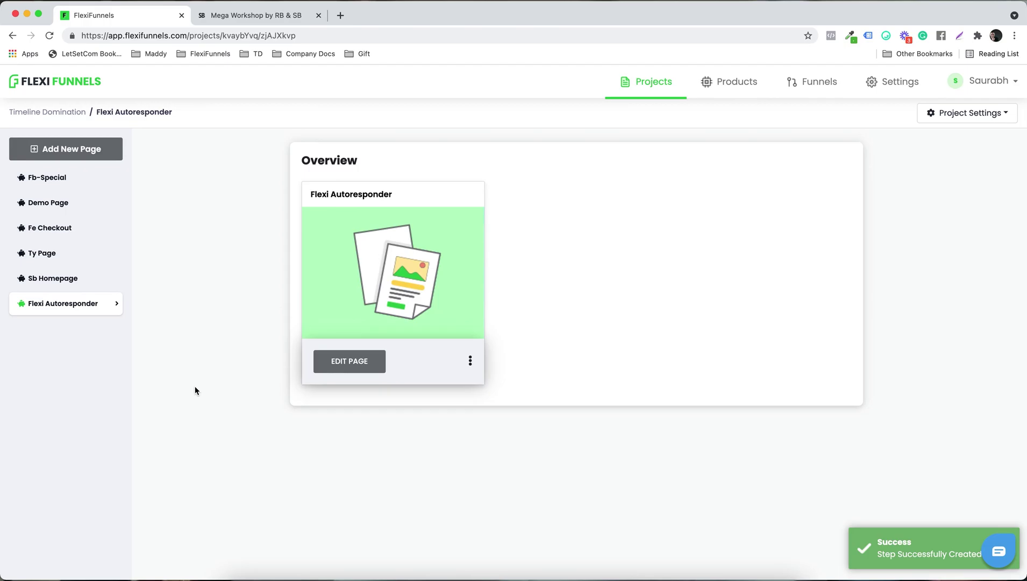
Open the page in the editor and drop a section with a 2 Columns row onto the canvas
left_click(322, 357)
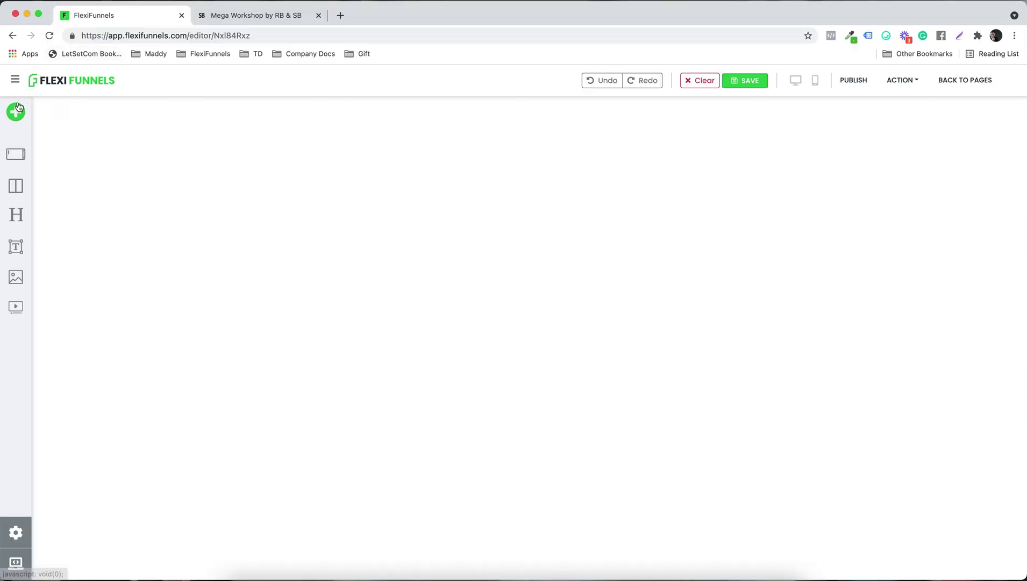
left_click(16, 111)
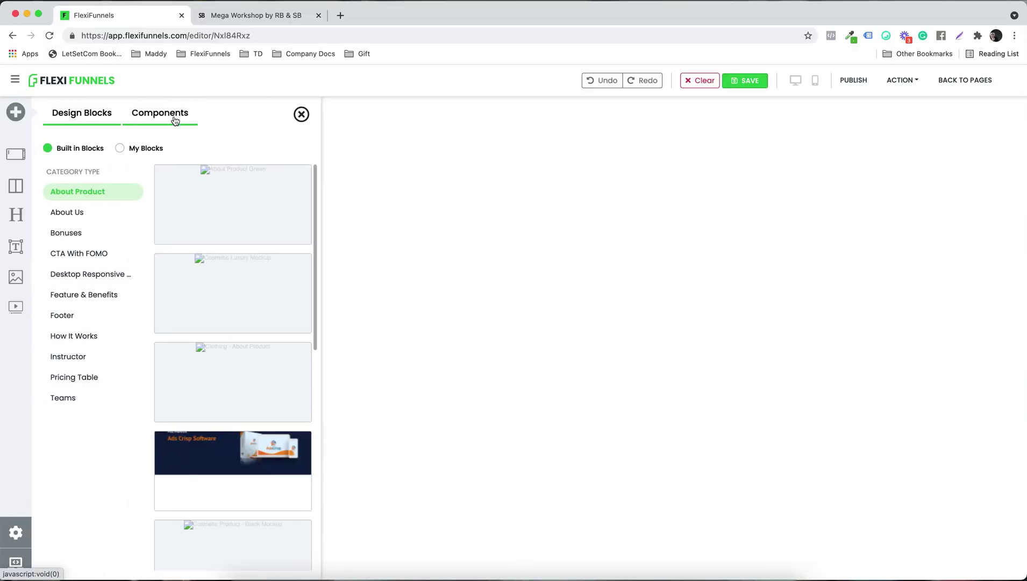
left_click(160, 111)
left_click_drag(144, 210, 503, 130)
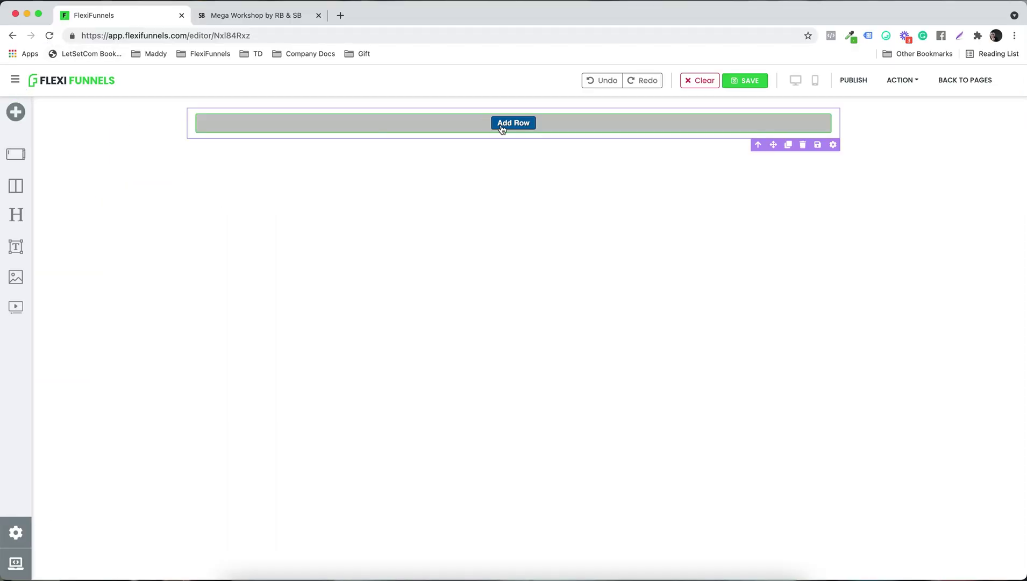
left_click_drag(151, 239, 245, 142)
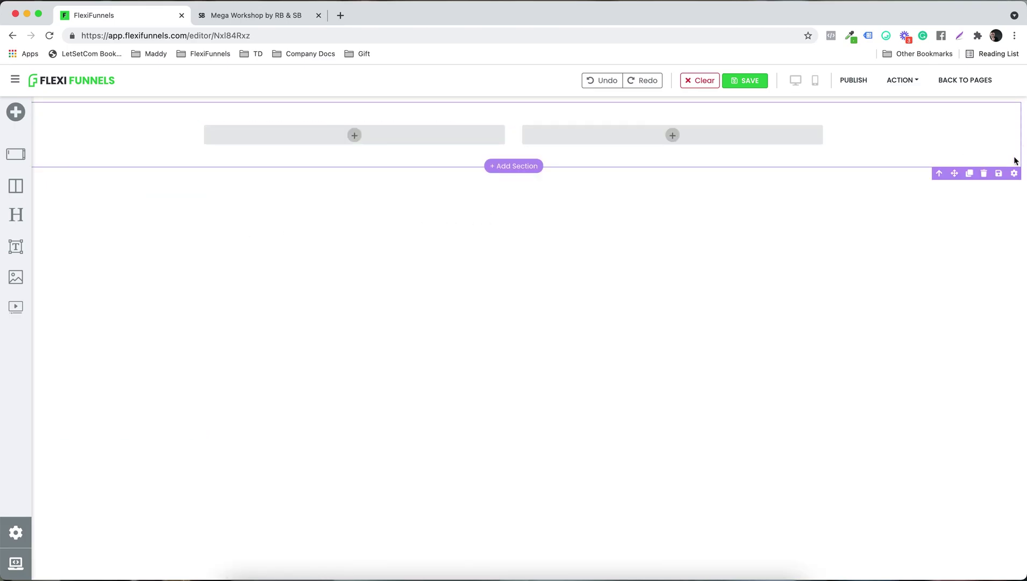
left_click(1013, 174)
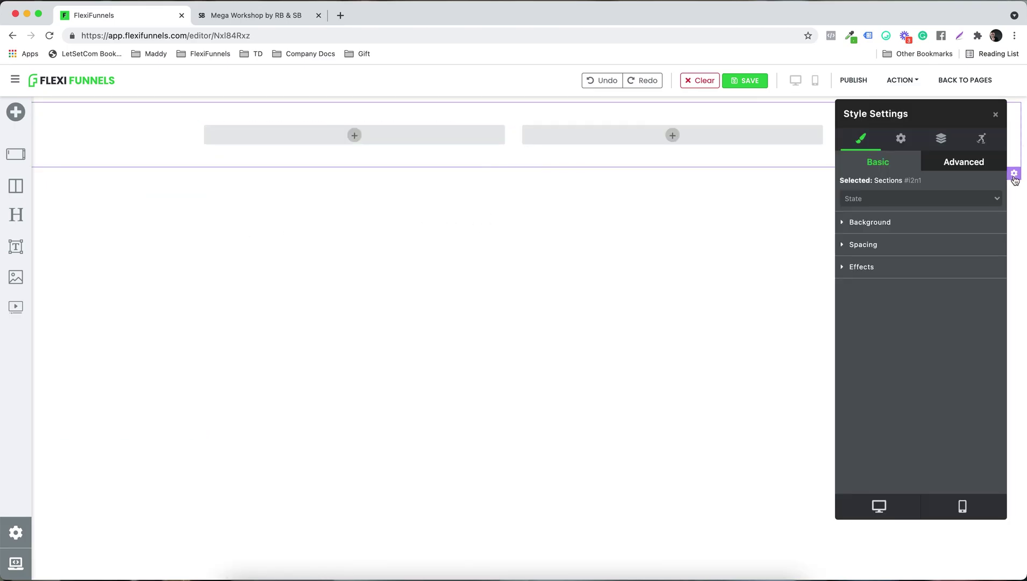
Apply the dark photo from the Image Gallery as the section's background image
left_click(890, 222)
left_click(896, 374)
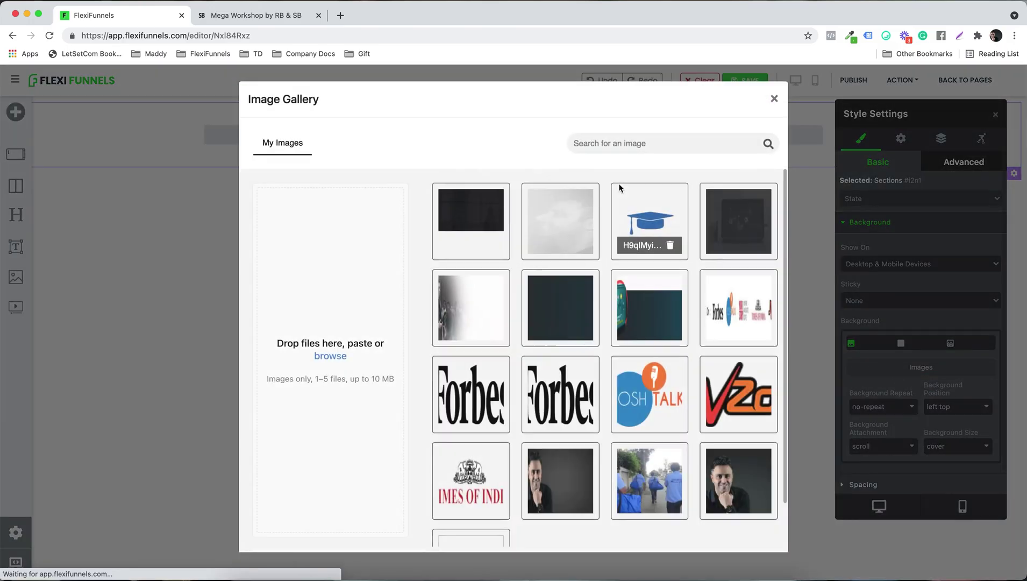
left_click(473, 218)
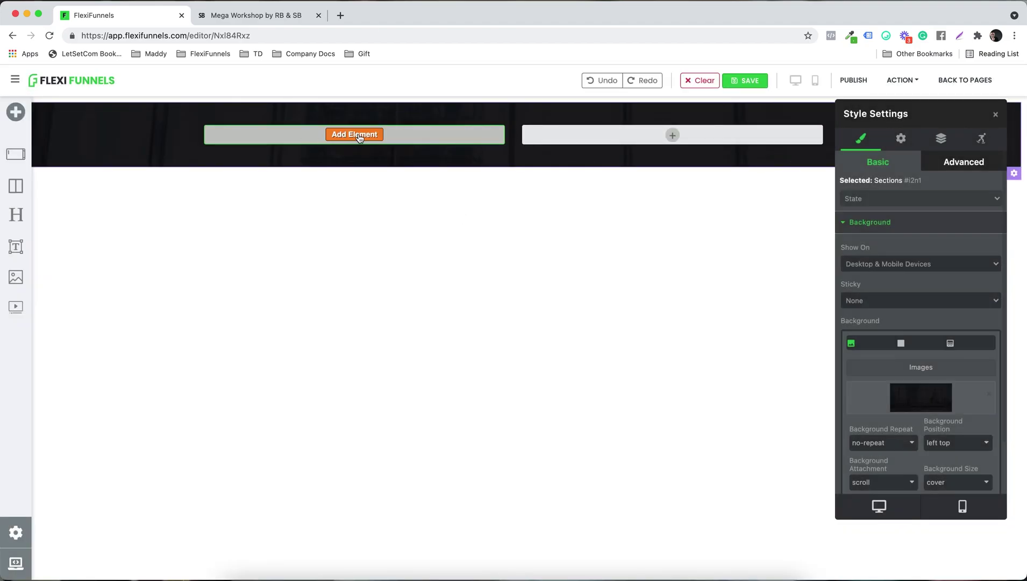
Copy the landing page headline and add two Headline elements to the left column
left_click(265, 17)
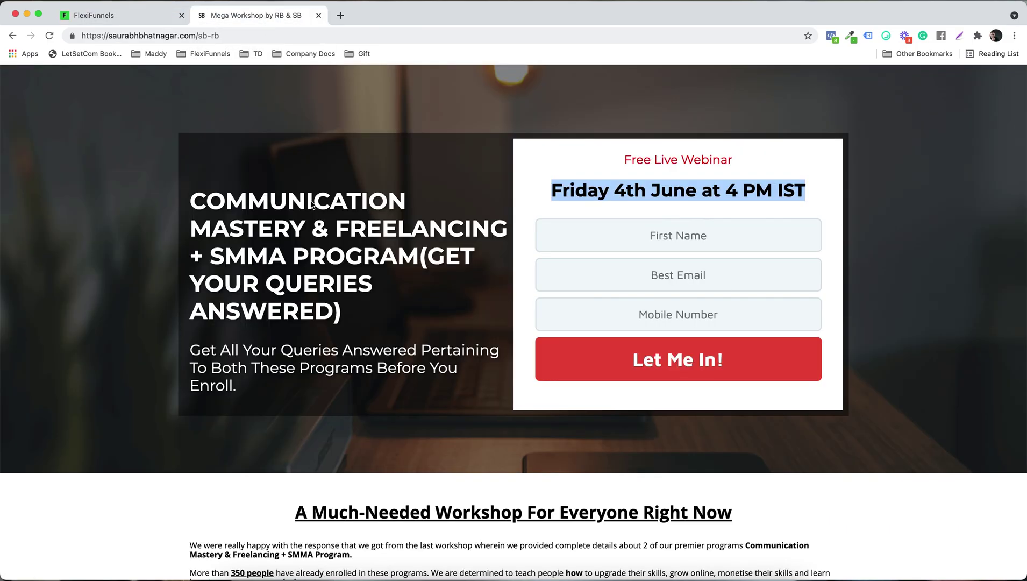
left_click_drag(196, 200, 349, 313)
key("super+c")
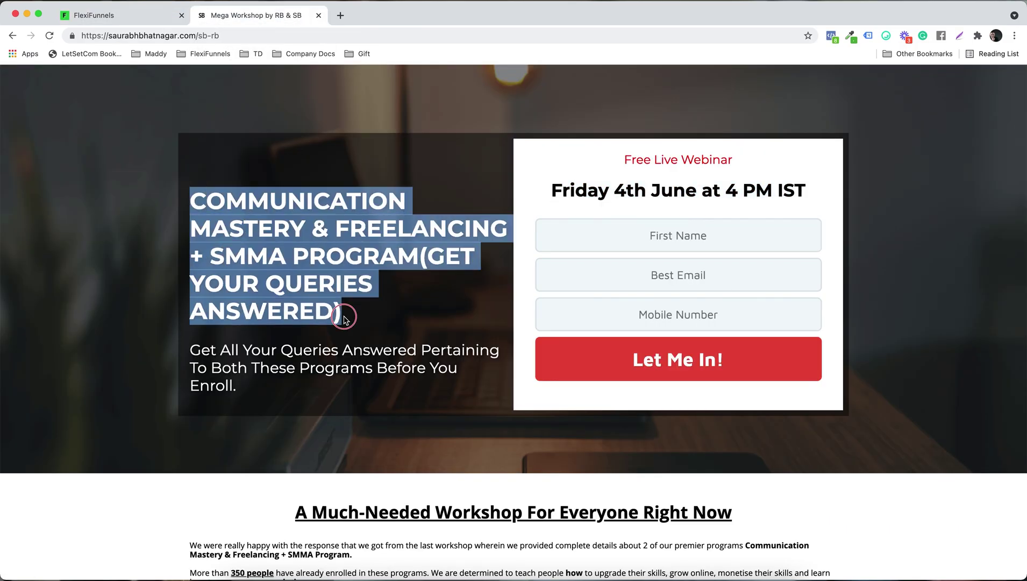
left_click(147, 13)
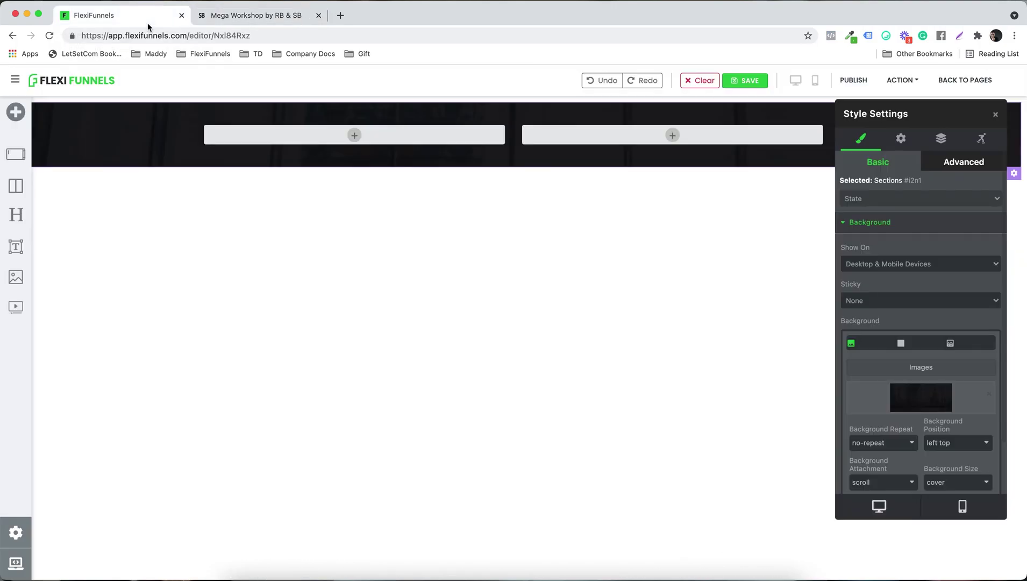
left_click(353, 133)
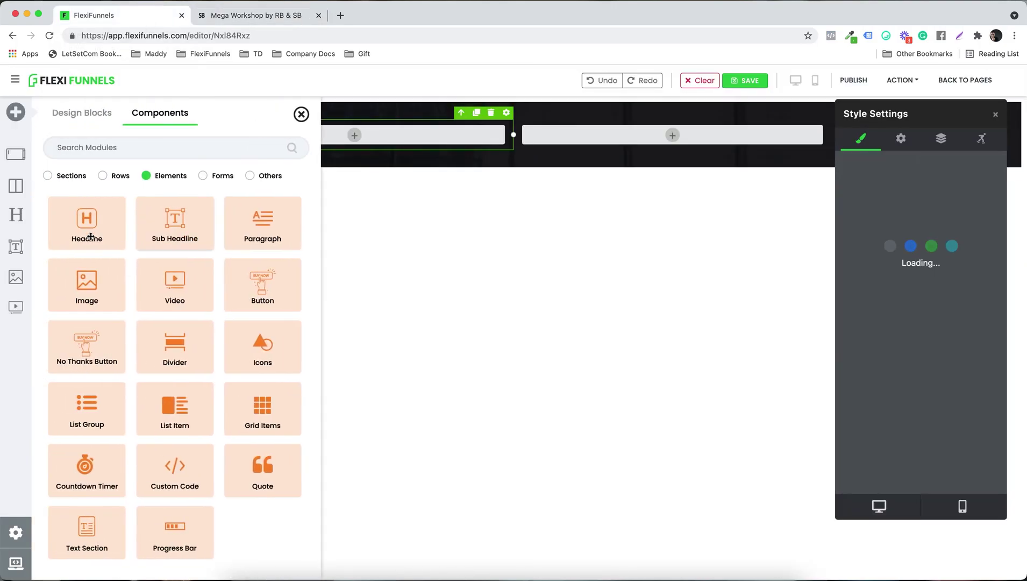
left_click(87, 231)
left_click(356, 146)
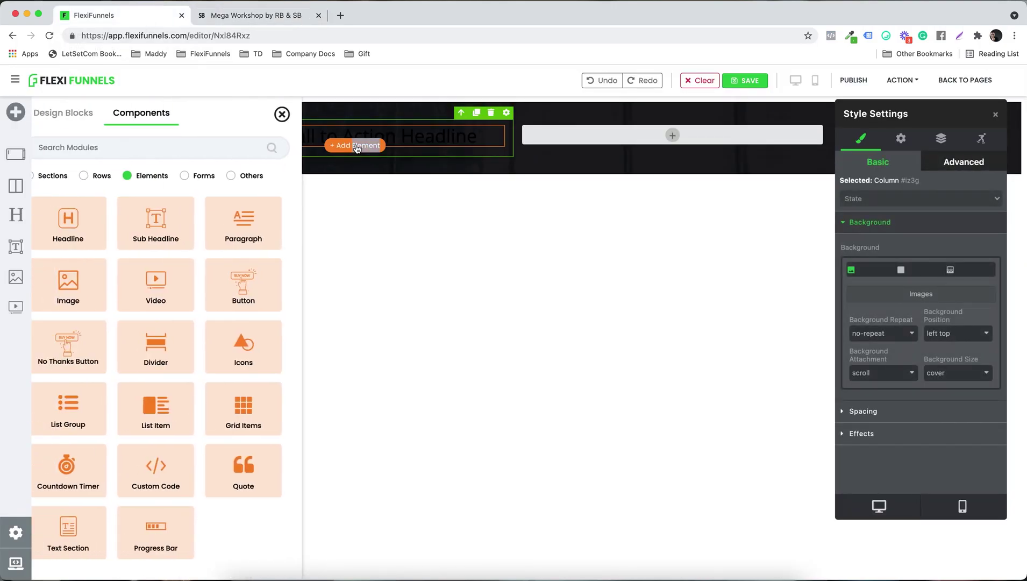
left_click(116, 234)
Paste the workshop title into the first headline, left-aligned and white
double_click(306, 142)
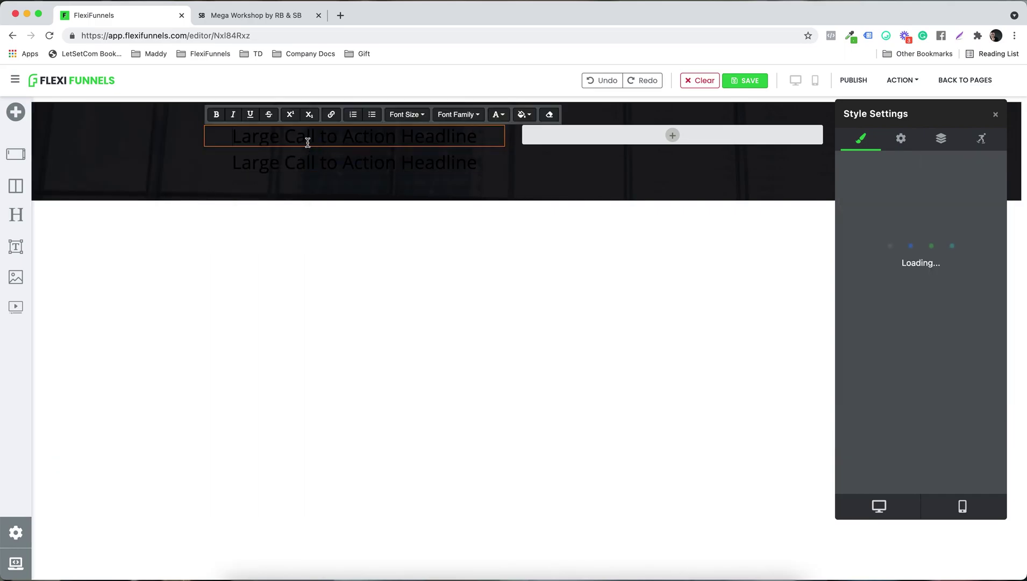
triple_click(308, 143)
key("super+v")
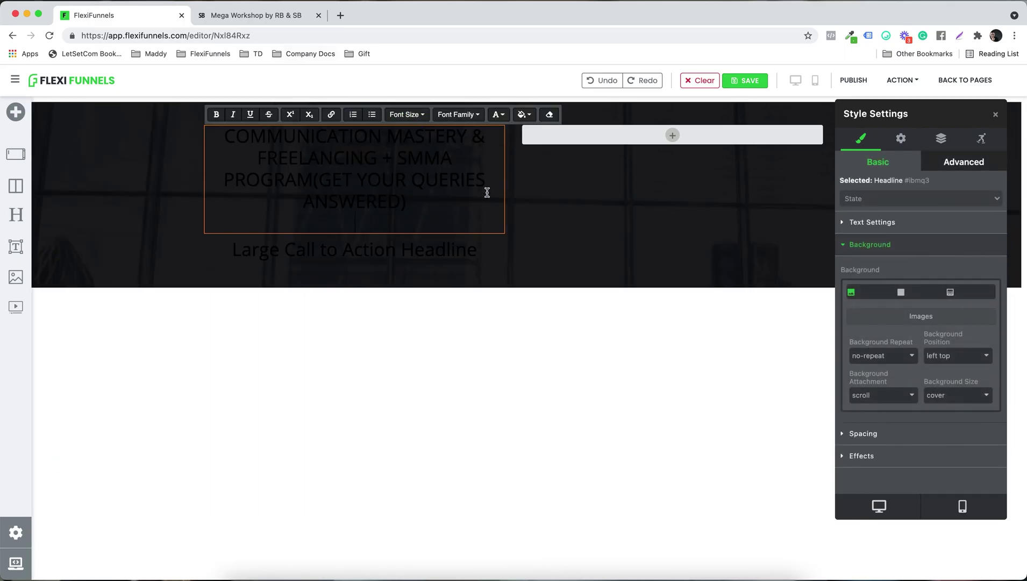
left_click(869, 222)
scroll(913, 349, "down", 1)
left_click(861, 354)
scroll(856, 355, "down", 3)
left_click(895, 430)
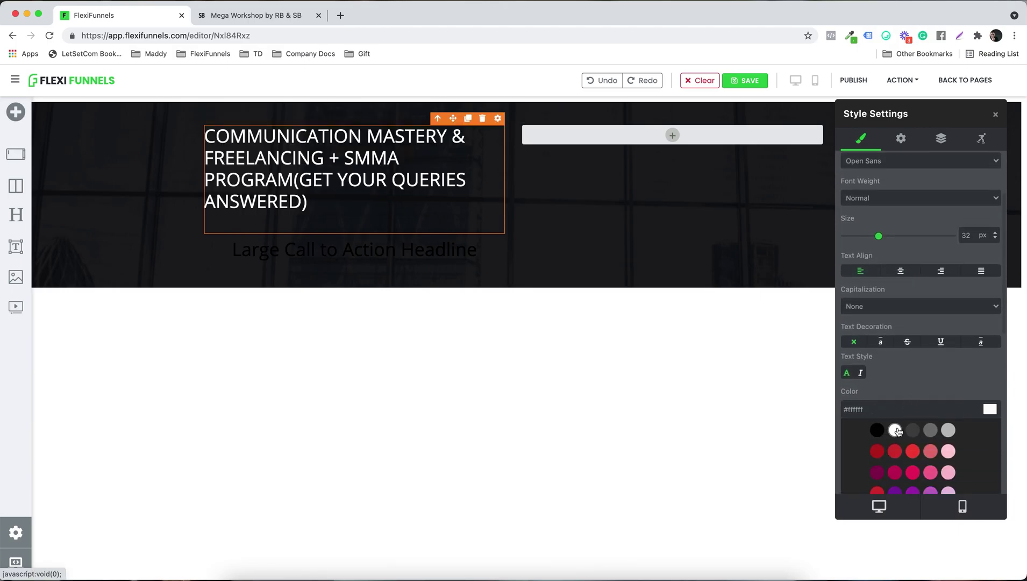
Paste the landing page subtitle into the second headline, left-aligned, 21 px and white
left_click(275, 16)
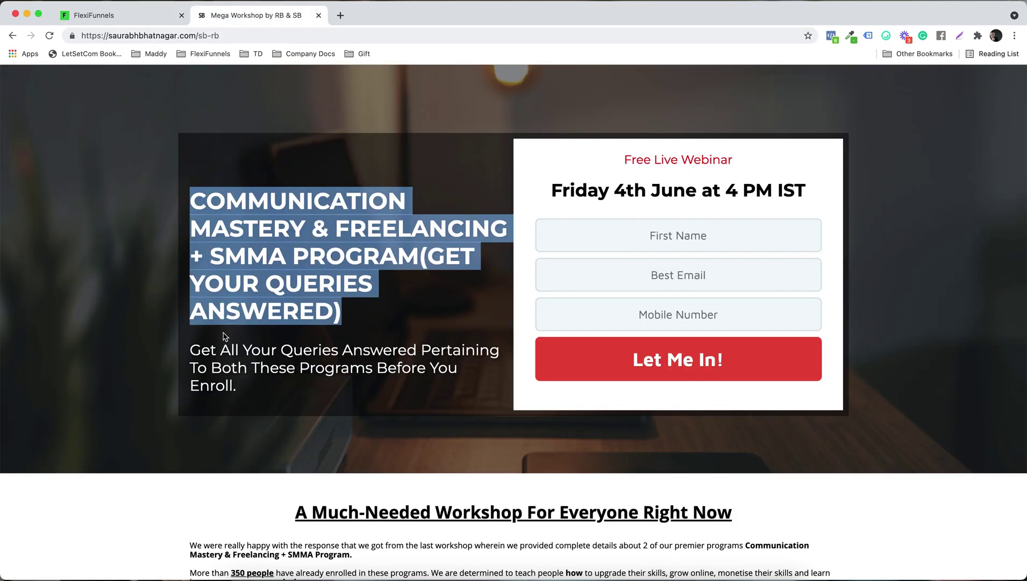
left_click_drag(195, 350, 233, 386)
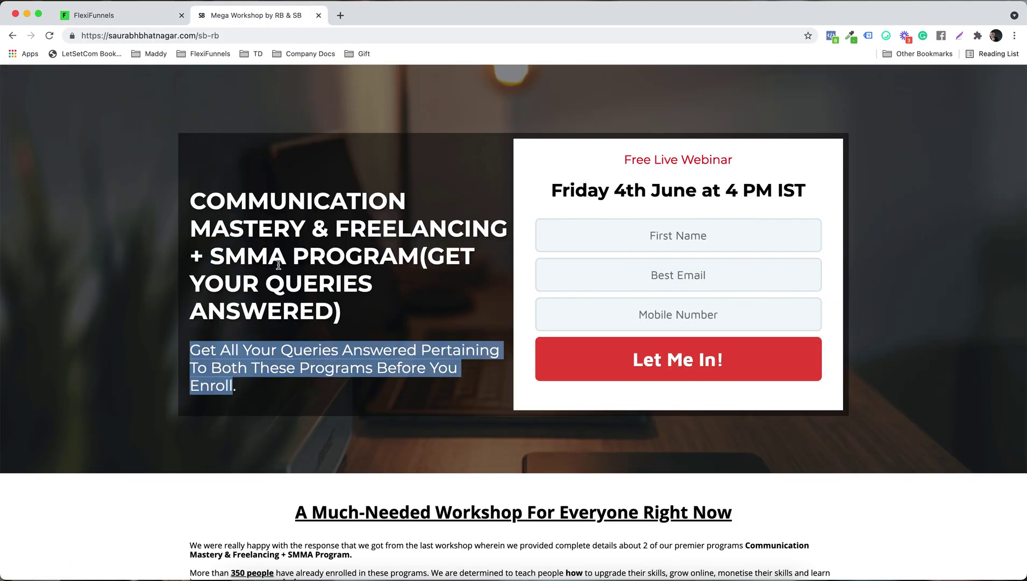
left_click(153, 17)
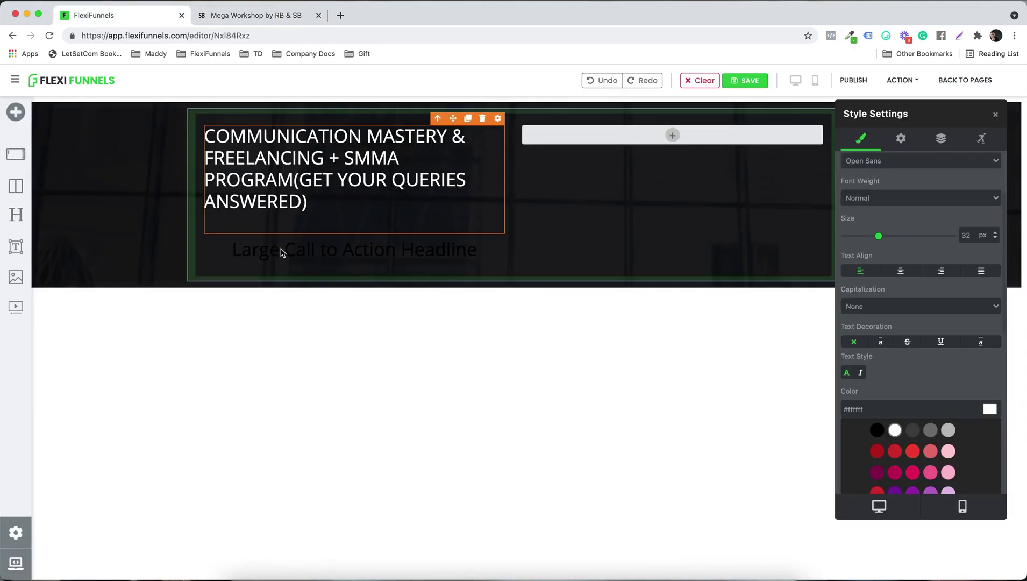
double_click(273, 251)
type("Get All Your Queries Answered Pertaining To Both These Programs Before You Enroll.")
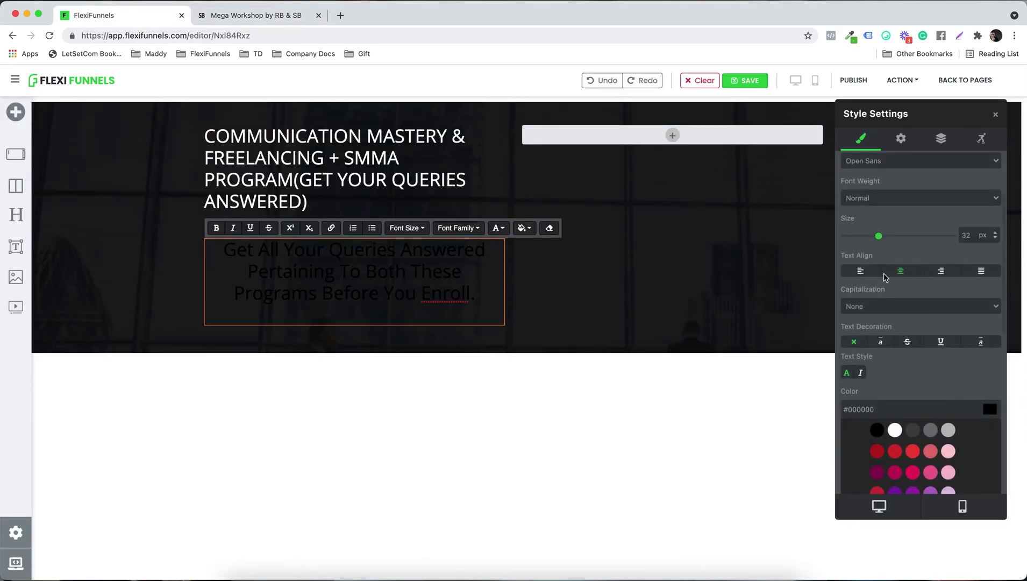
left_click(860, 272)
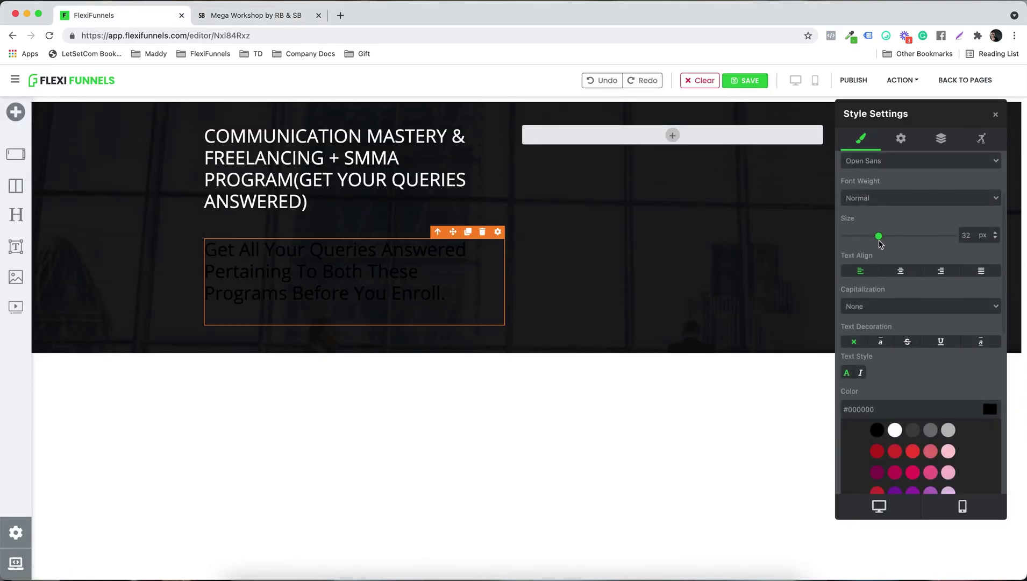
left_click_drag(881, 237, 866, 236)
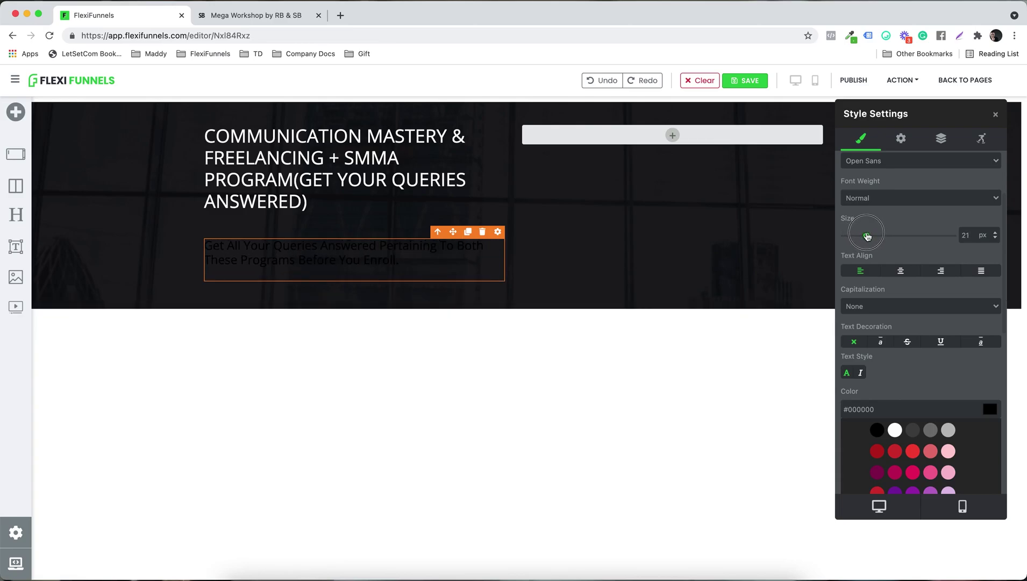
scroll(905, 322, "down", 2)
left_click(894, 394)
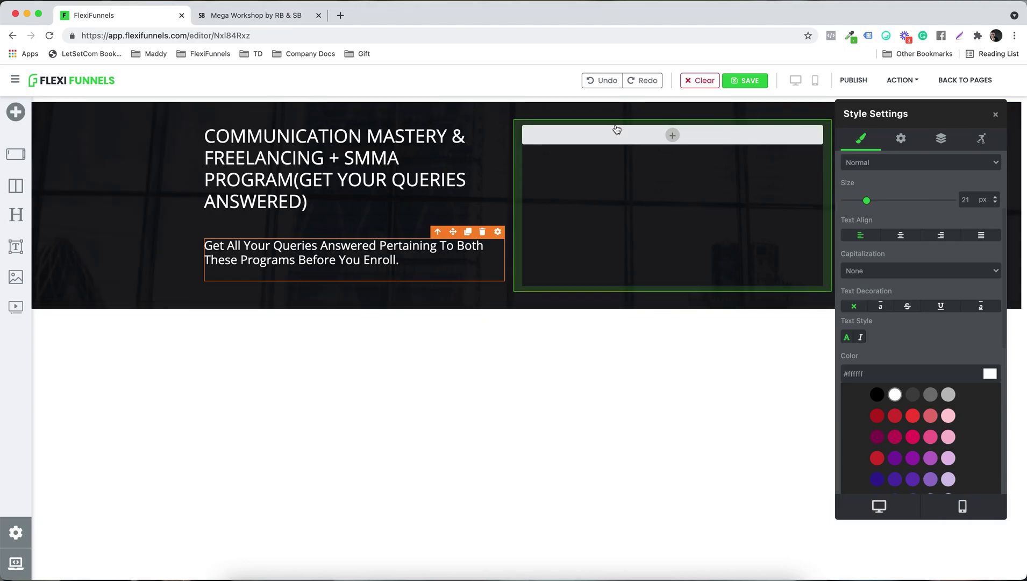
left_click(654, 133)
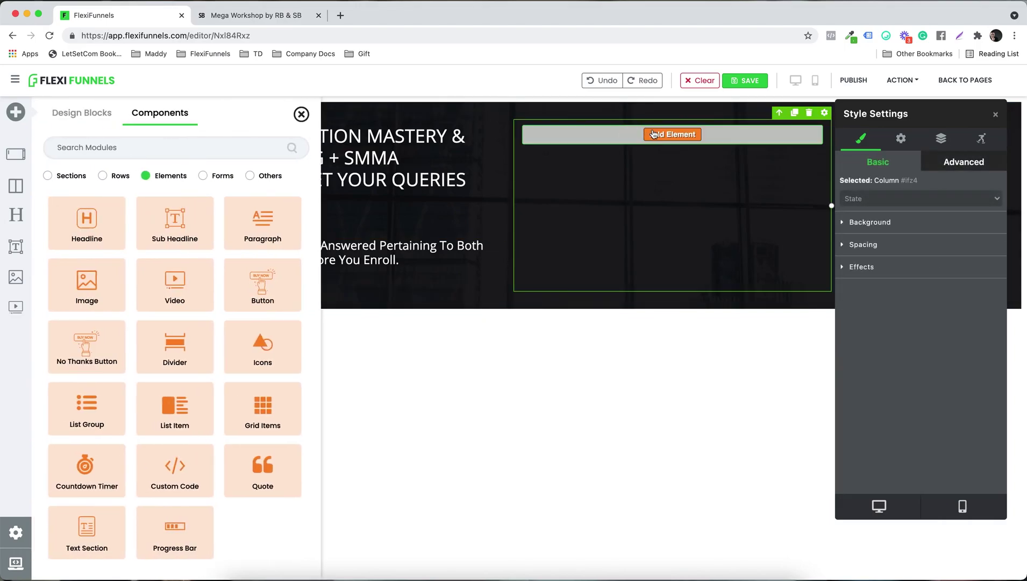
Add a sign-up Form element to the right column
left_click(205, 176)
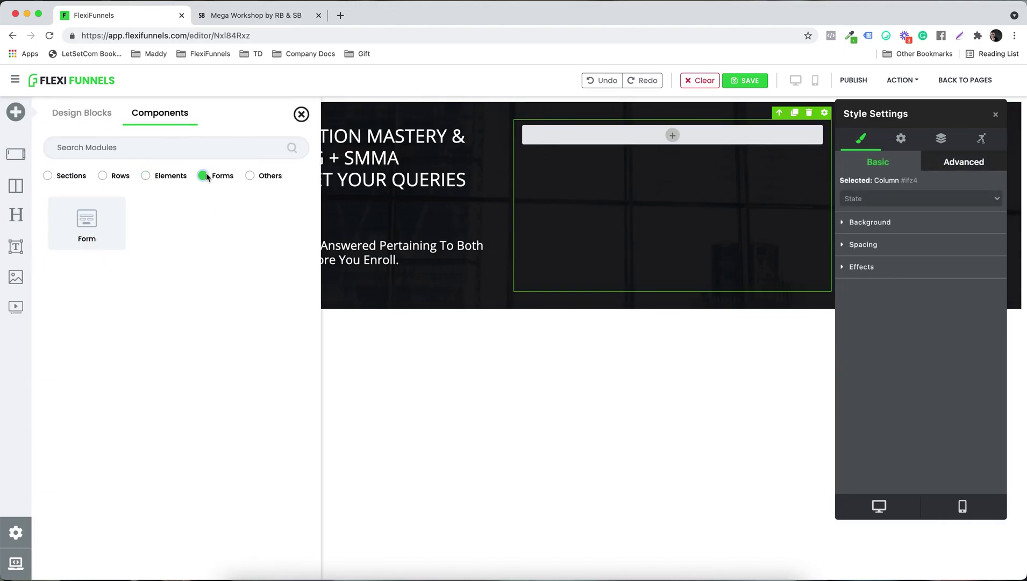
left_click(87, 221)
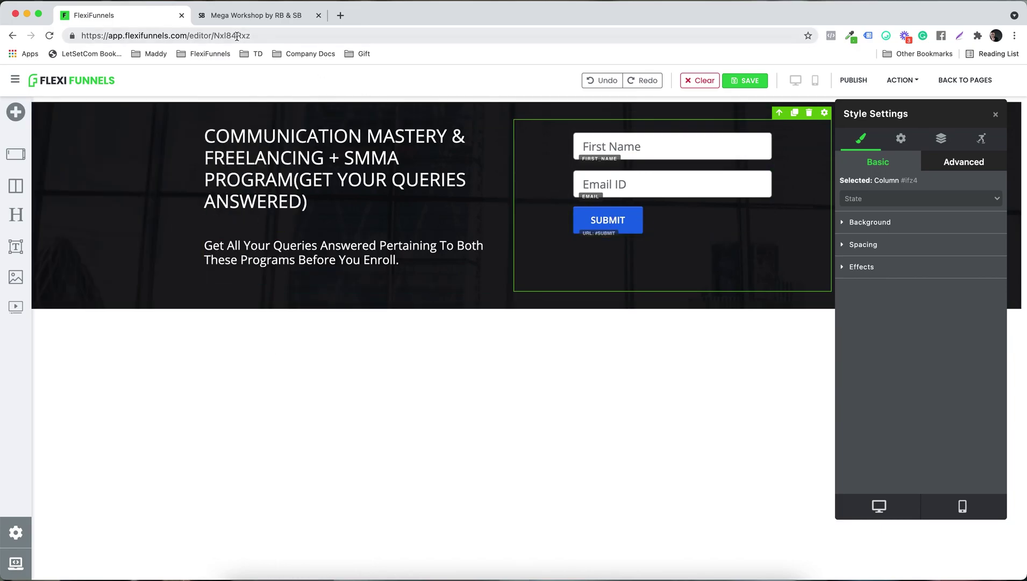
left_click(268, 18)
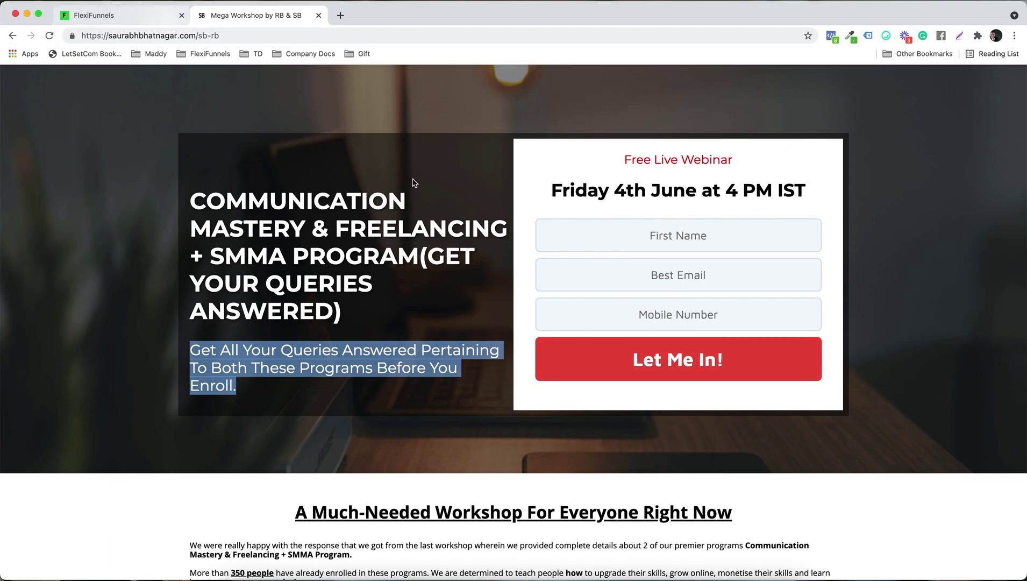
left_click(159, 15)
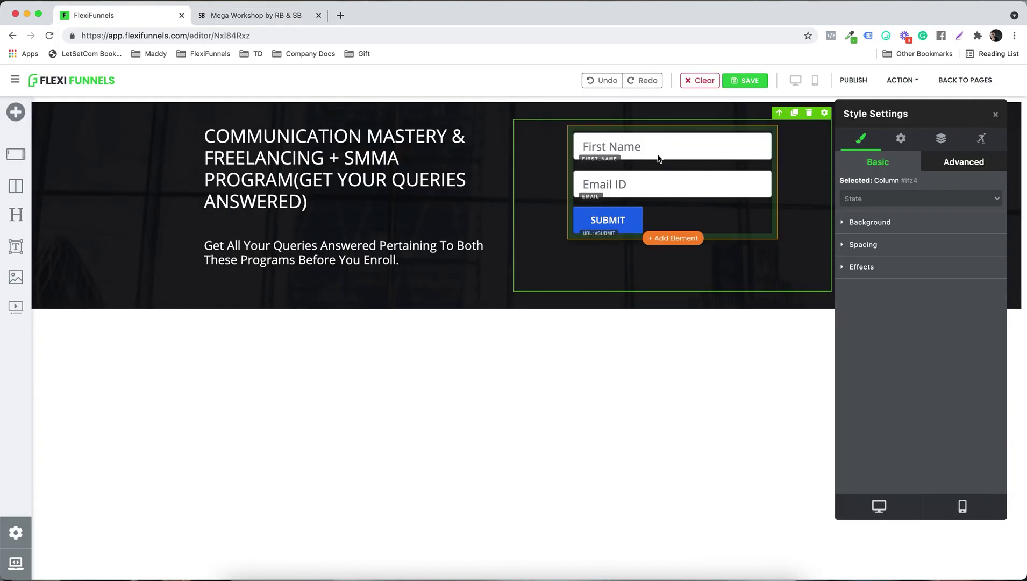
Widen the form from 70% to 80% and bring up its Button settings
left_click(720, 218)
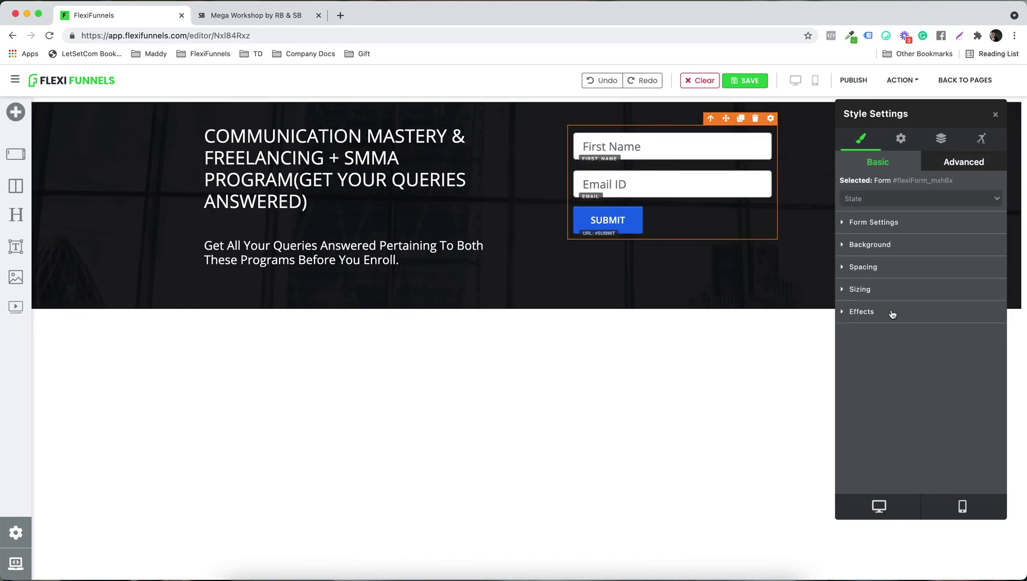
left_click(861, 290)
left_click_drag(924, 334, 931, 334)
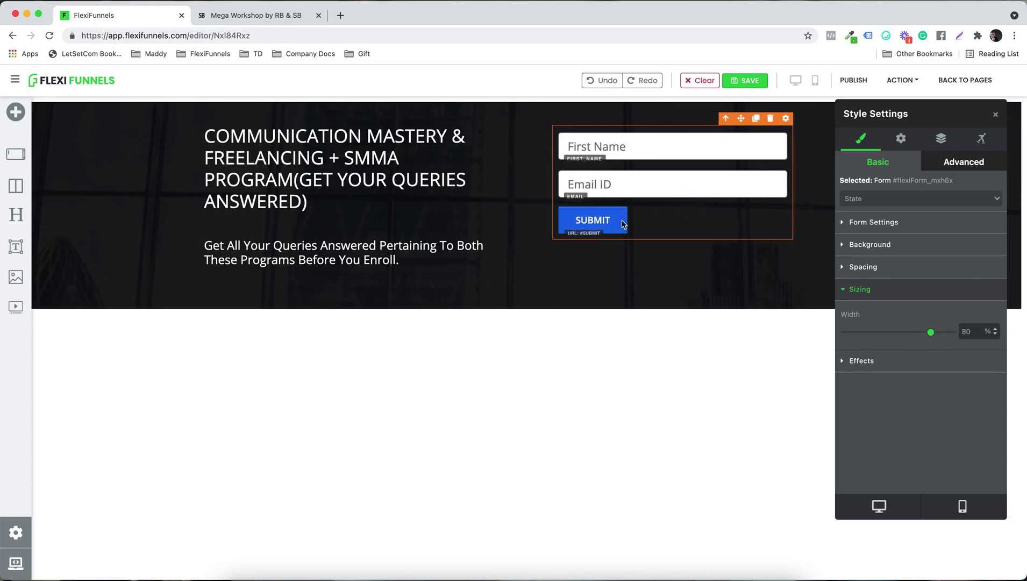
left_click(874, 222)
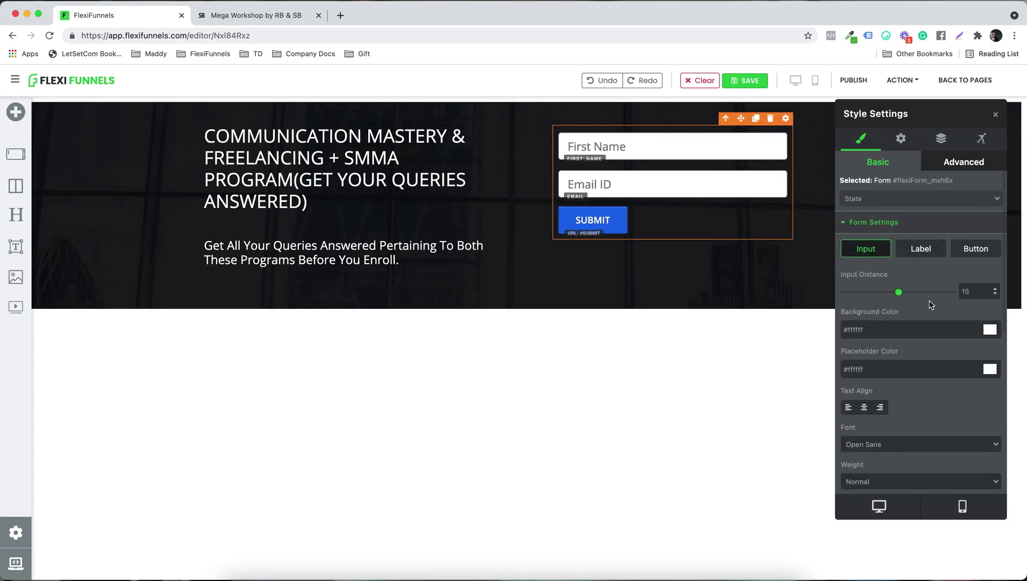
left_click(971, 255)
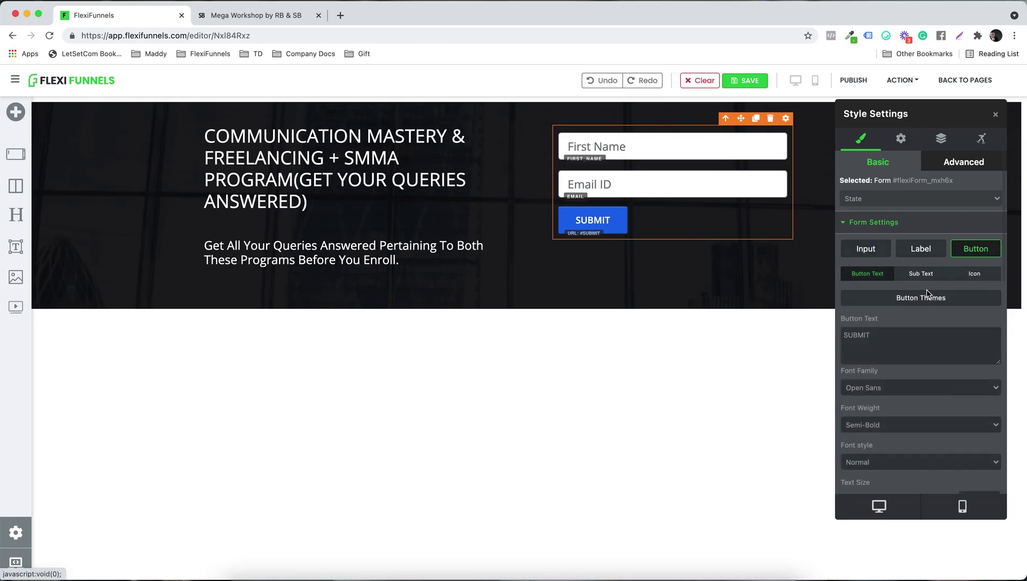
Change the button text to 'Let Me In!!' in bold, 24 px
double_click(887, 345)
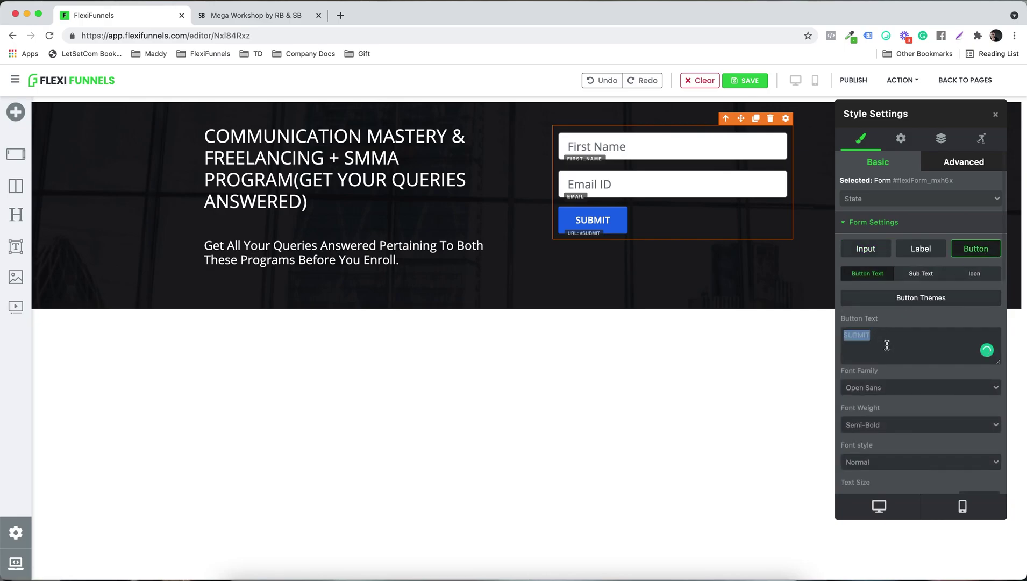
type("Let Me")
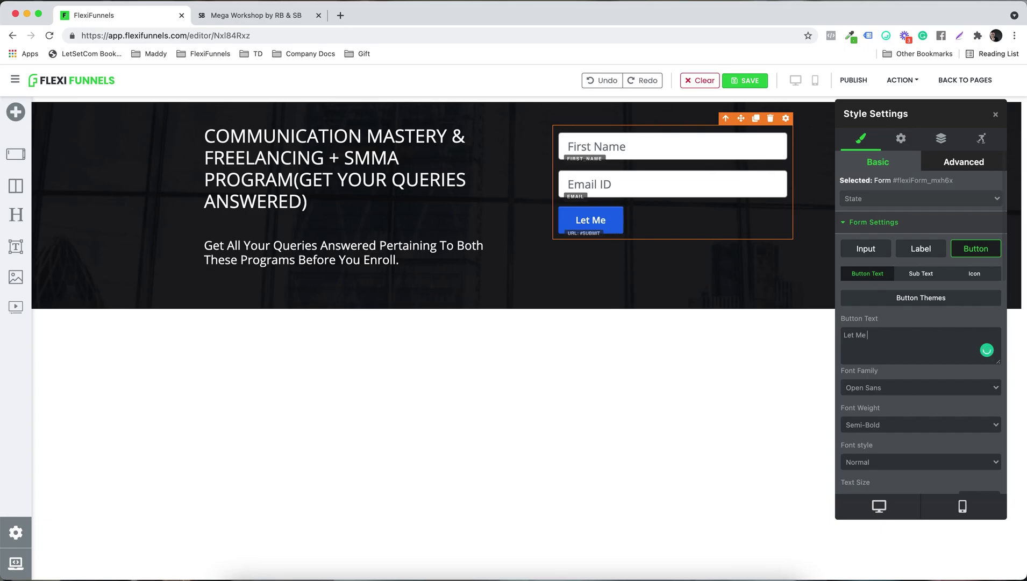
type(" in!!")
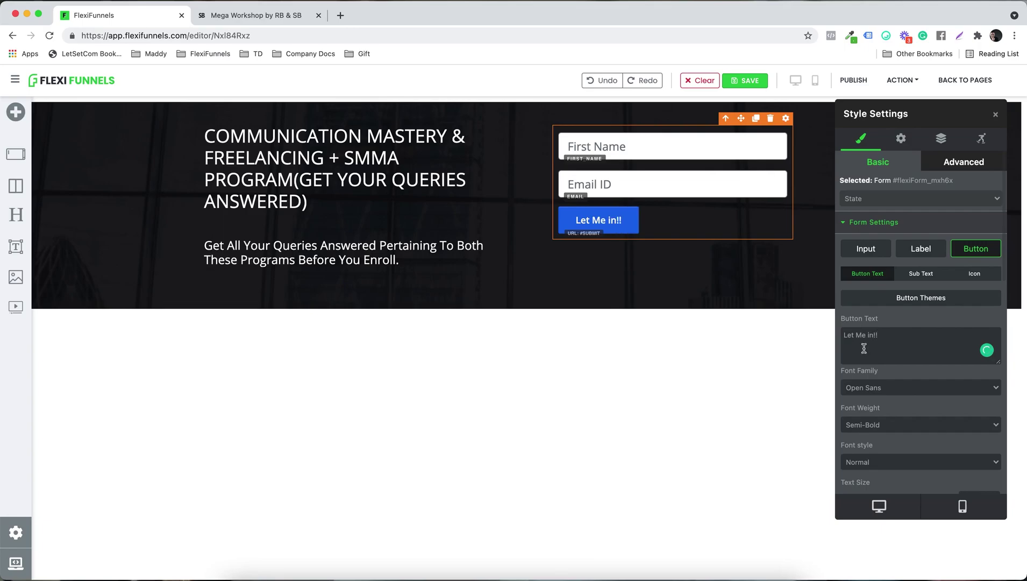
left_click(870, 335)
key("BackSpace")
type("I")
scroll(893, 396, "down", 3)
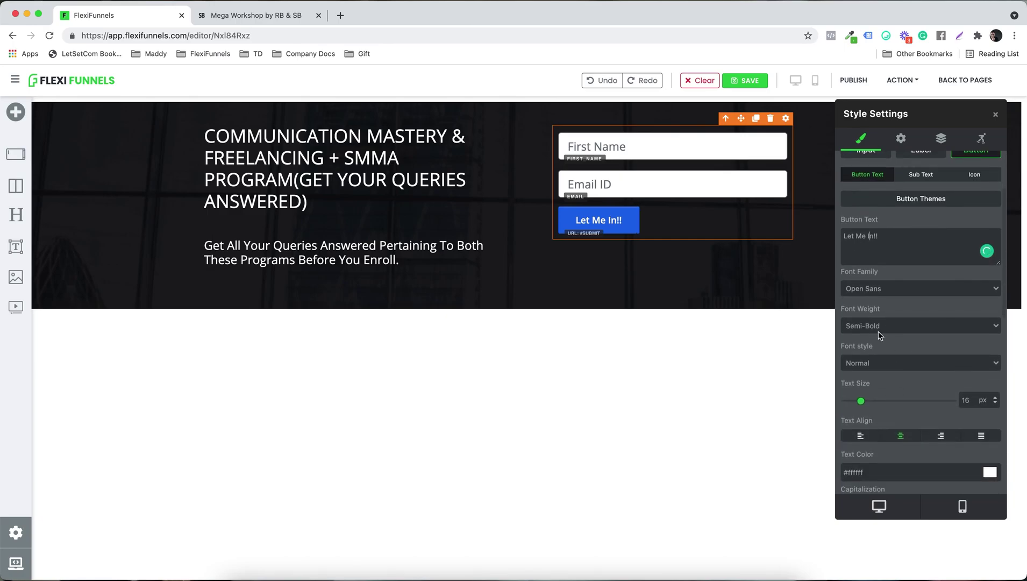
left_click(879, 333)
left_click(882, 334)
left_click_drag(864, 405, 872, 405)
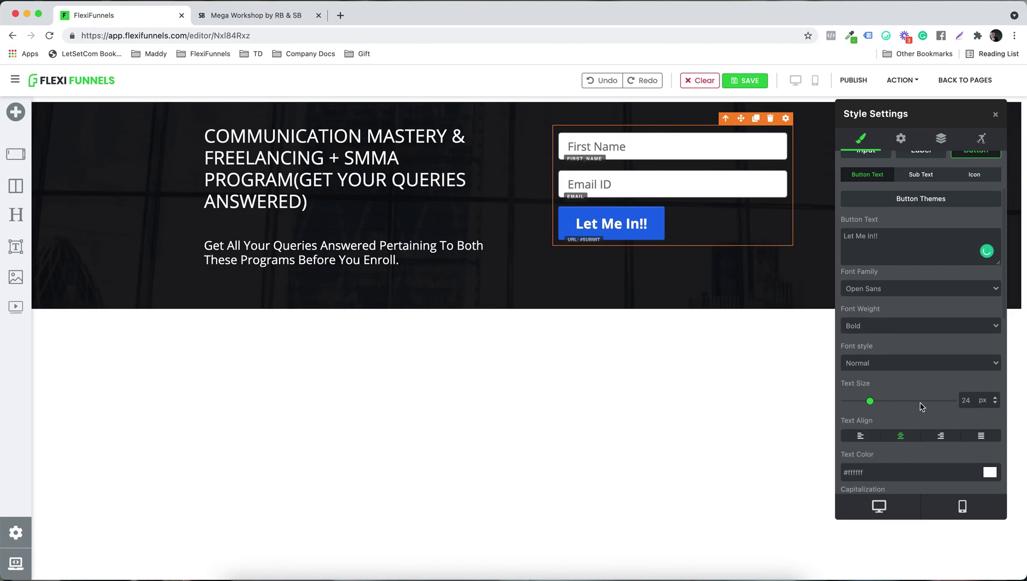
Colour the button red (#f44336) and set its width to 100
scroll(921, 406, "down", 3)
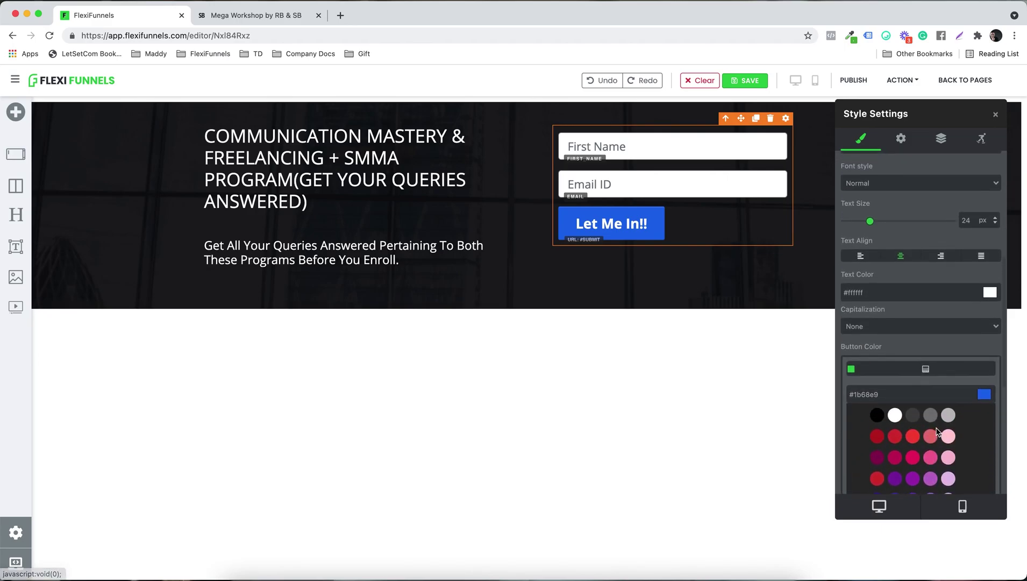
scroll(937, 431, "up", 1)
left_click(909, 445)
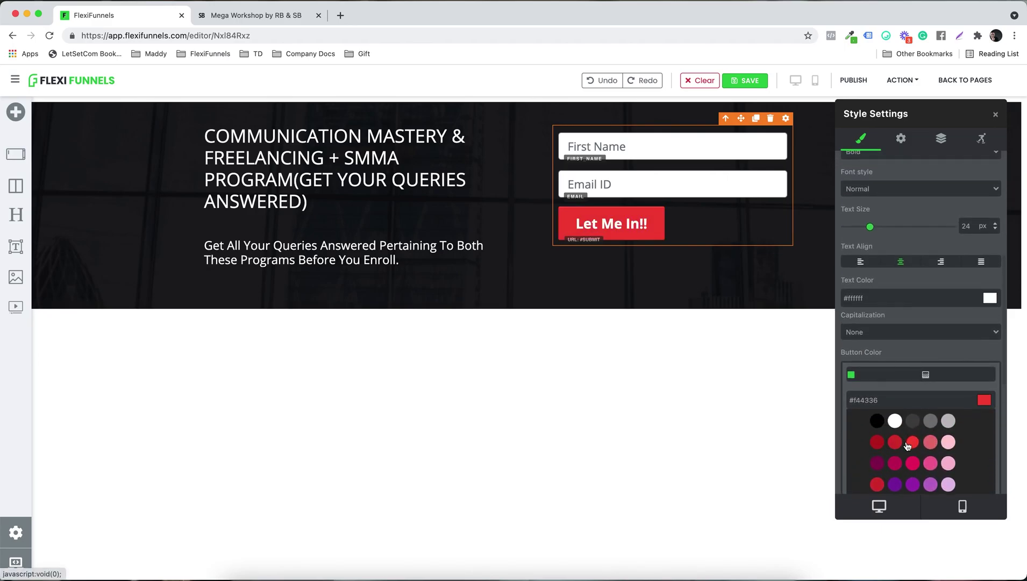
scroll(910, 350, "down", 5)
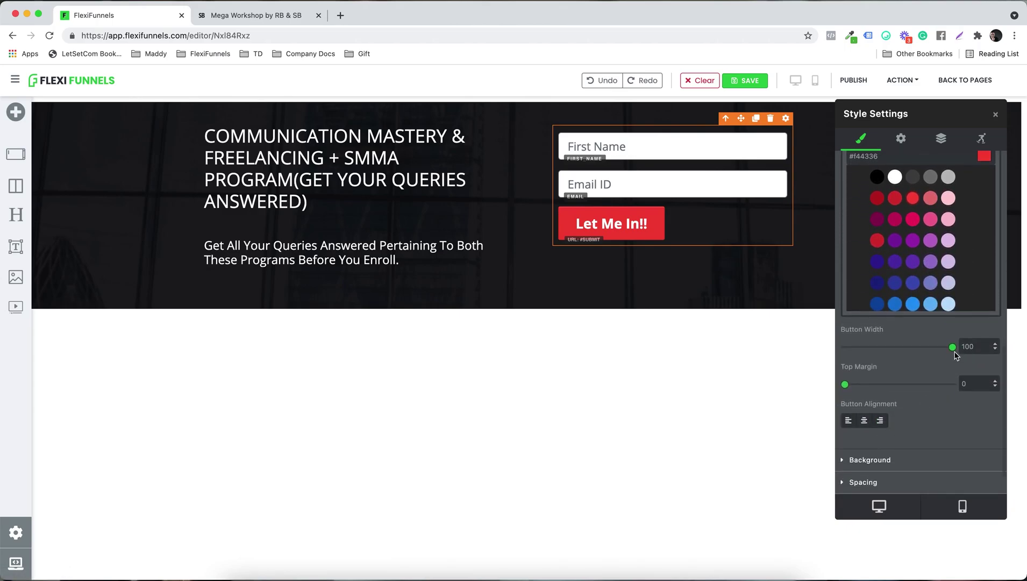
left_click(954, 349)
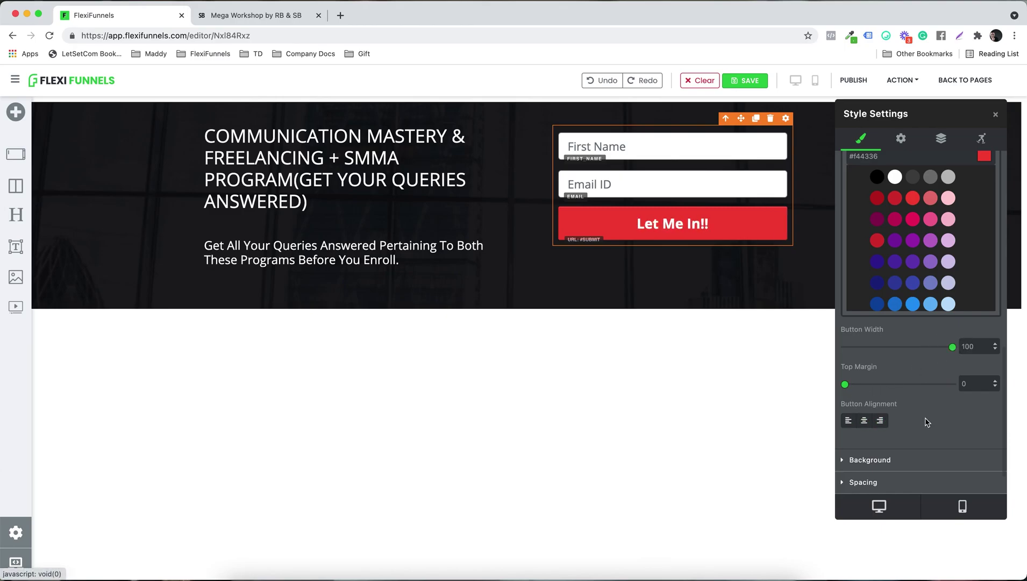
scroll(908, 437, "down", 1)
scroll(908, 438, "up", 4)
scroll(908, 439, "up", 2)
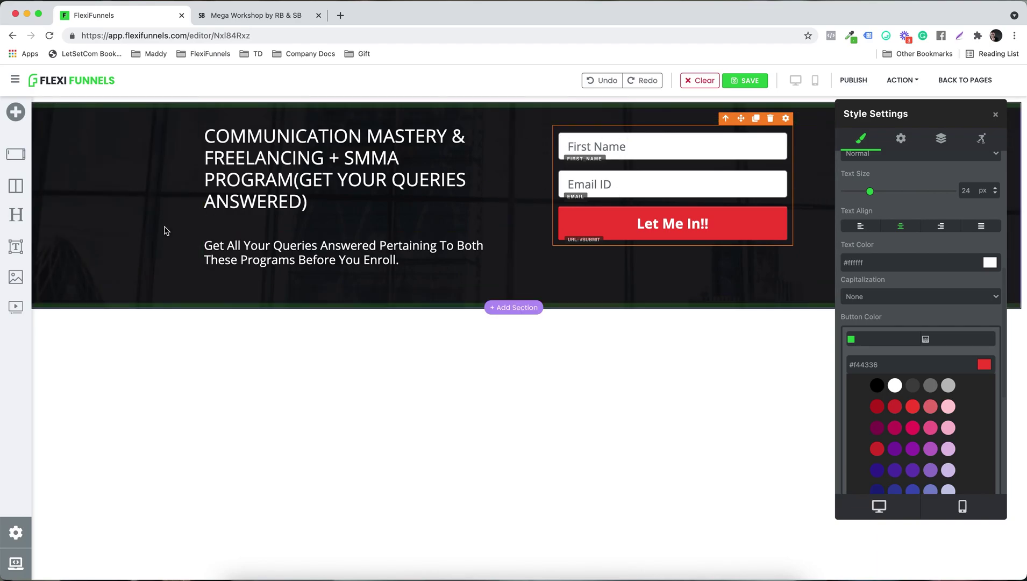
scroll(948, 383, "up", 4)
scroll(948, 383, "up", 3)
left_click(874, 255)
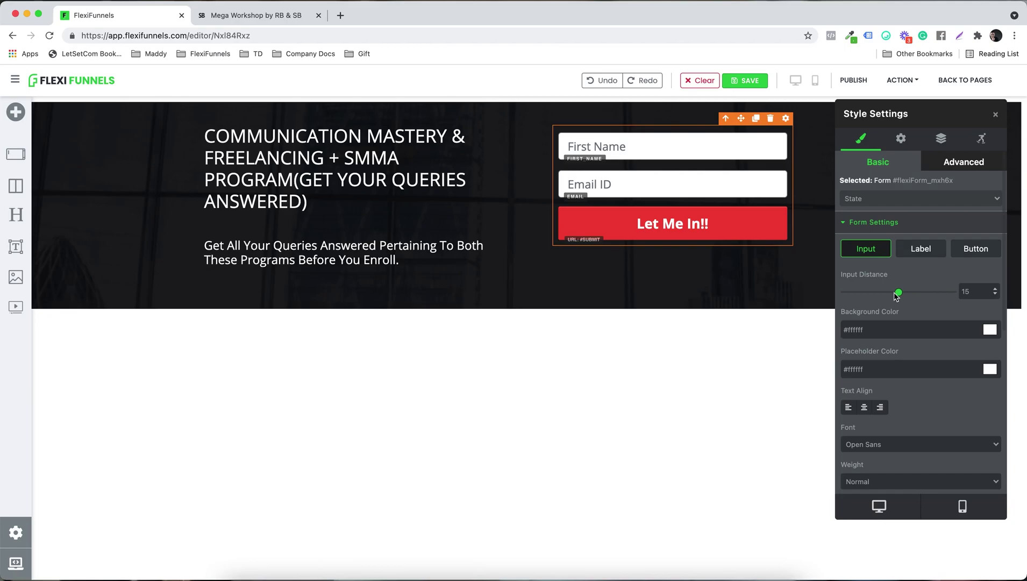
Set input distance to 0, field background #e4e4e4 and placeholder colour #df0d0d
left_click_drag(899, 296, 810, 284)
scroll(922, 349, "down", 1)
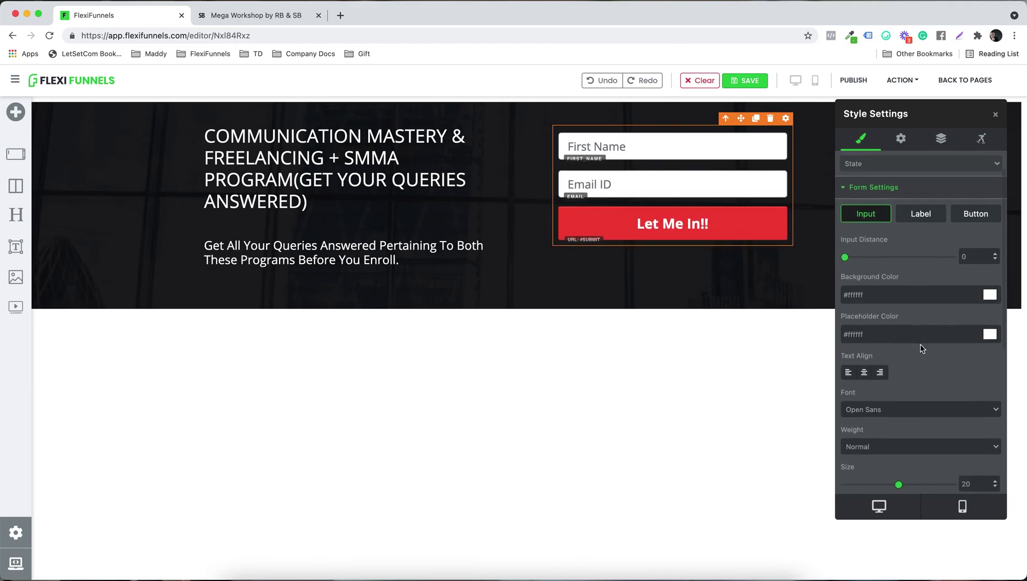
left_click(990, 297)
left_click(882, 175)
left_click_drag(874, 165, 878, 169)
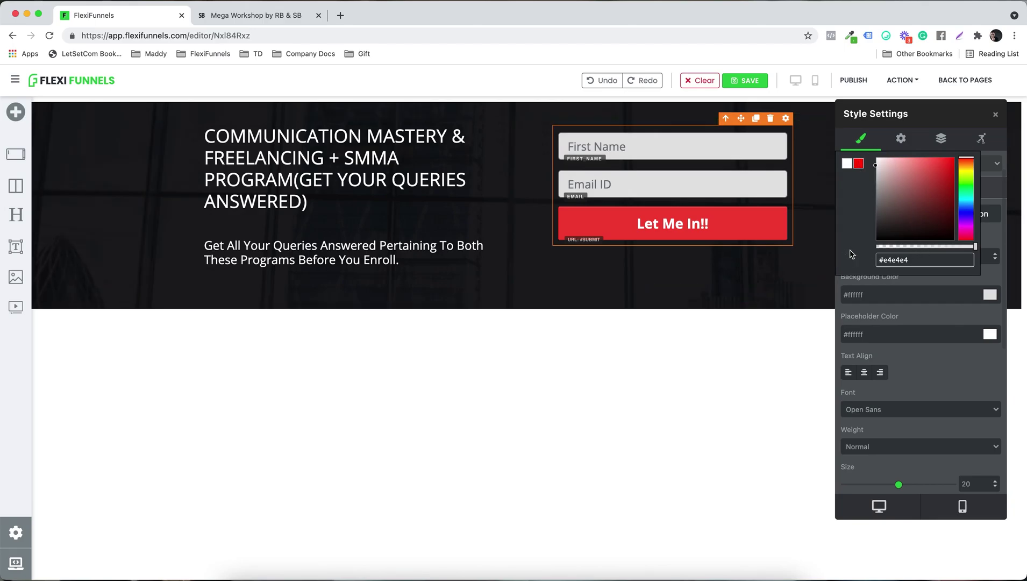
left_click(989, 282)
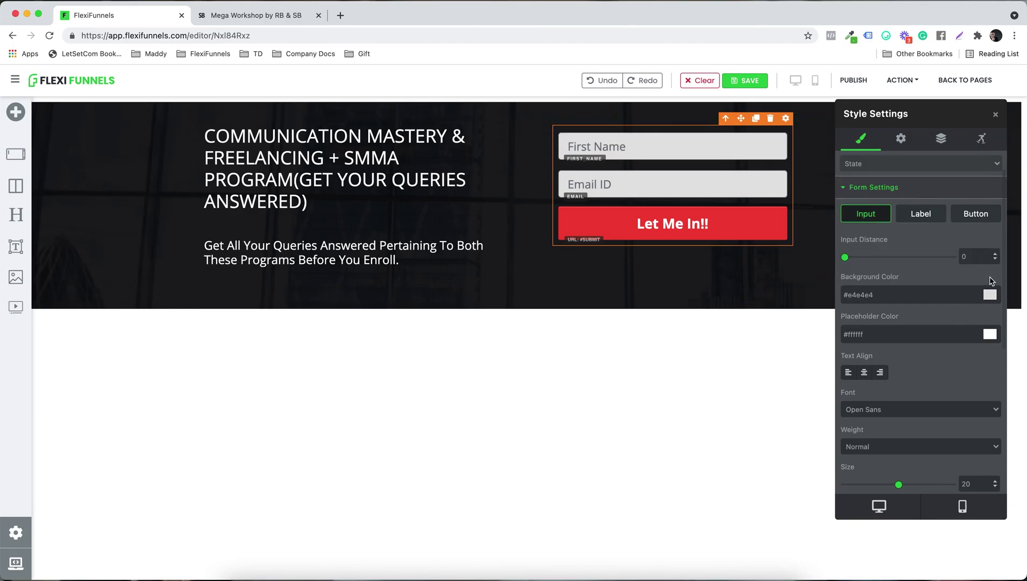
left_click(991, 336)
left_click(949, 168)
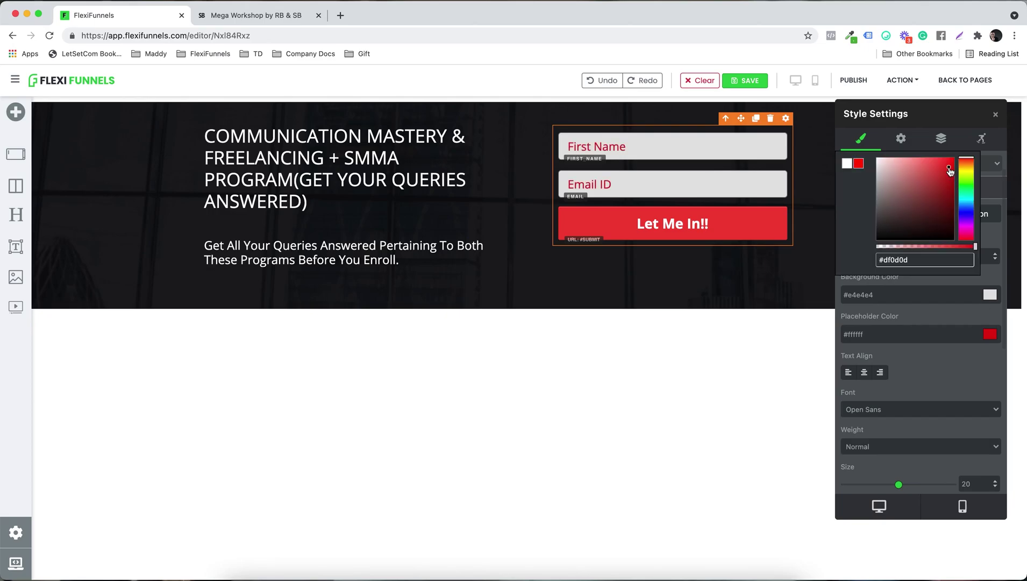
left_click(958, 325)
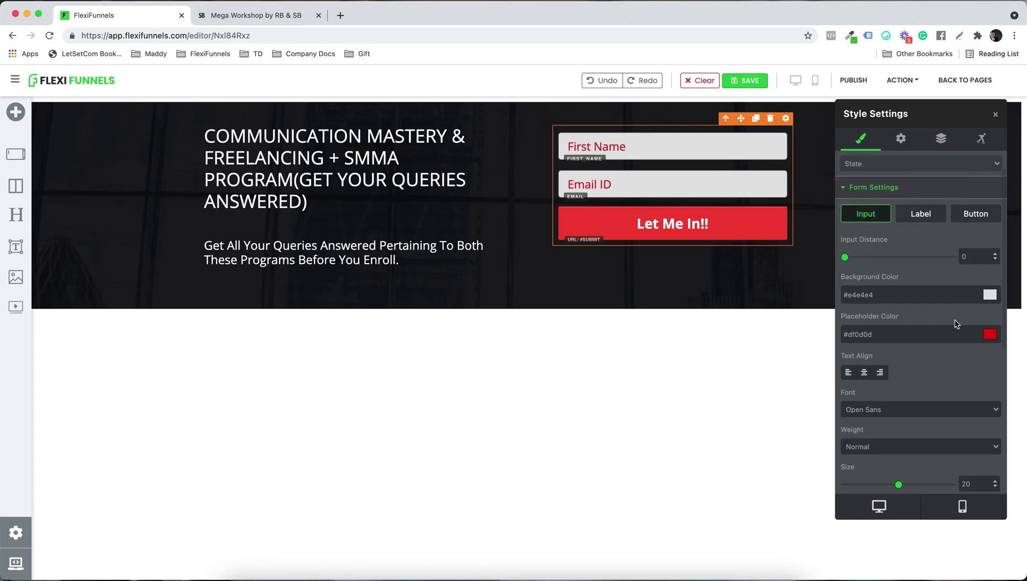
Centre the field text, set size 22 and round the corners to 25 px
scroll(955, 348, "down", 3)
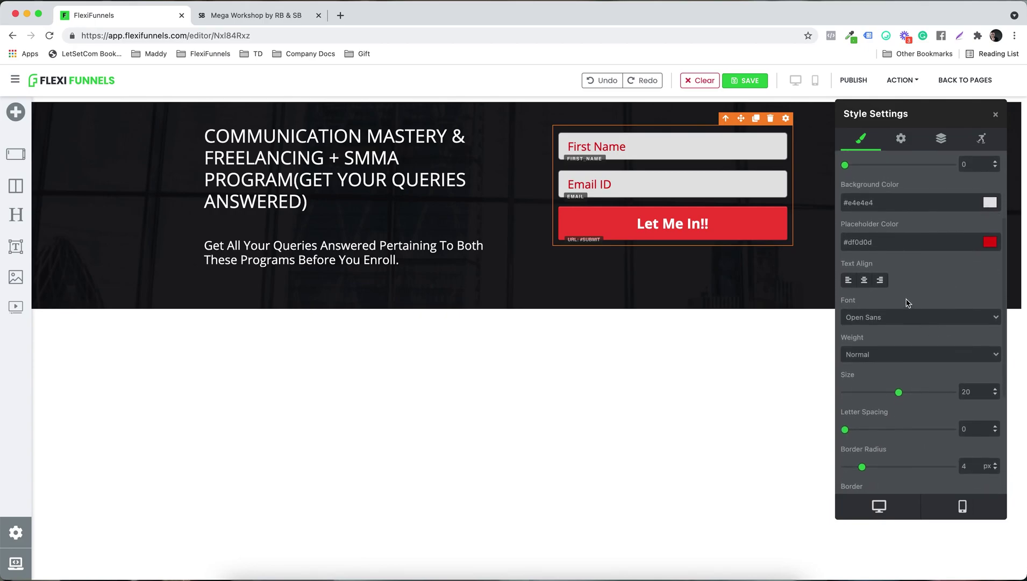
left_click(859, 280)
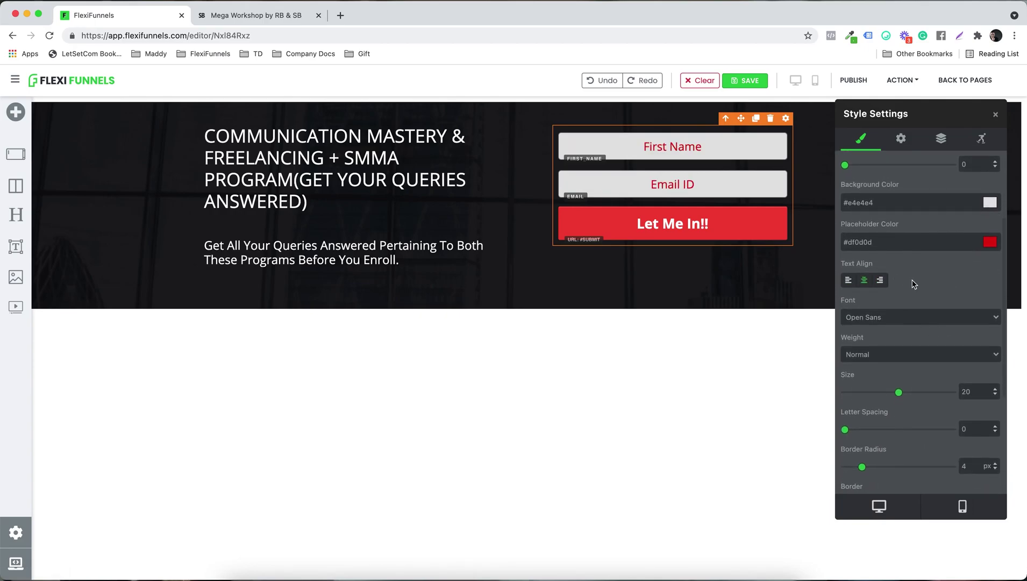
scroll(909, 283, "down", 2)
scroll(913, 284, "down", 3)
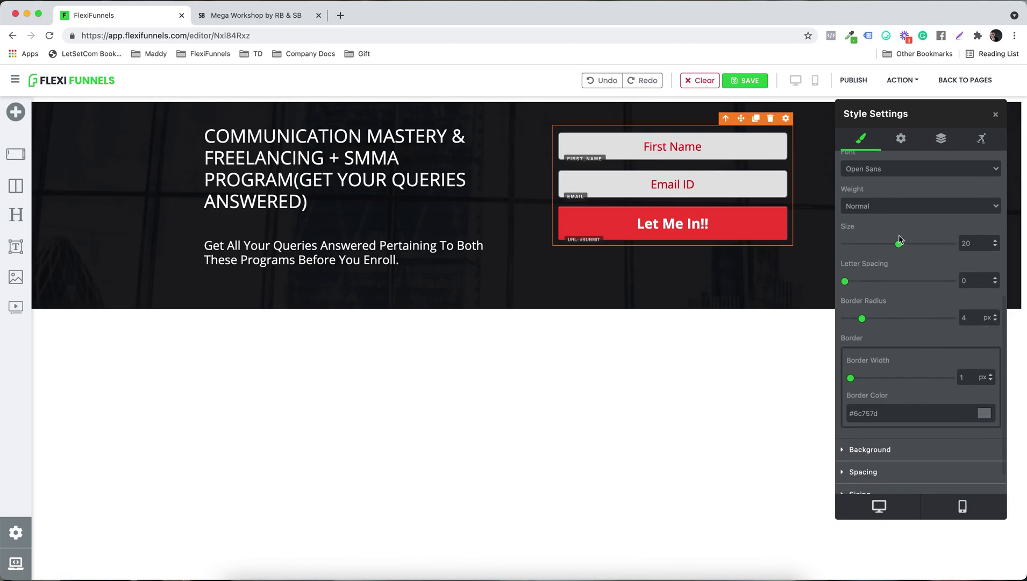
left_click_drag(900, 243, 904, 243)
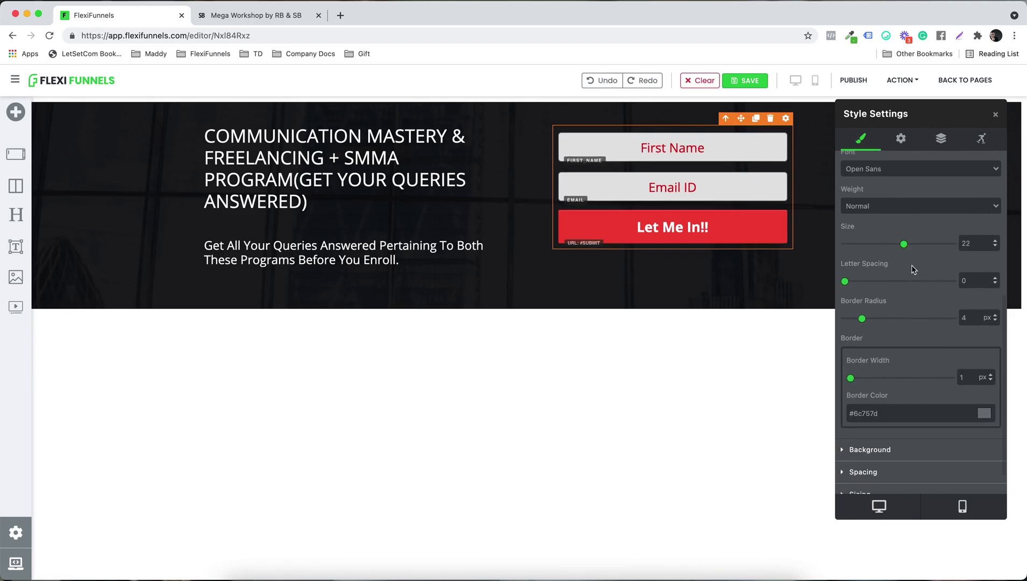
scroll(913, 271, "down", 1)
left_click_drag(863, 285, 1003, 288)
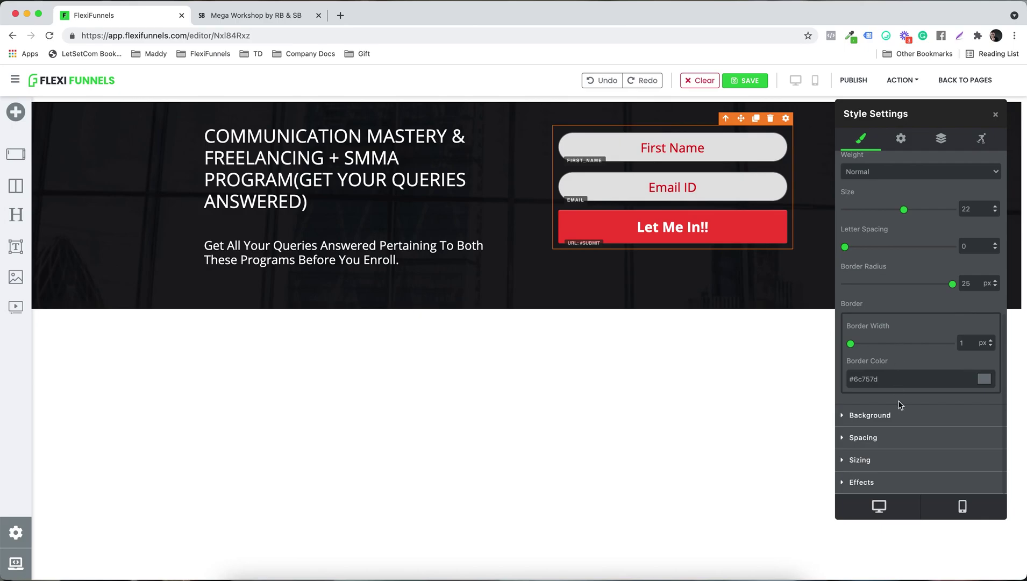
left_click(659, 233)
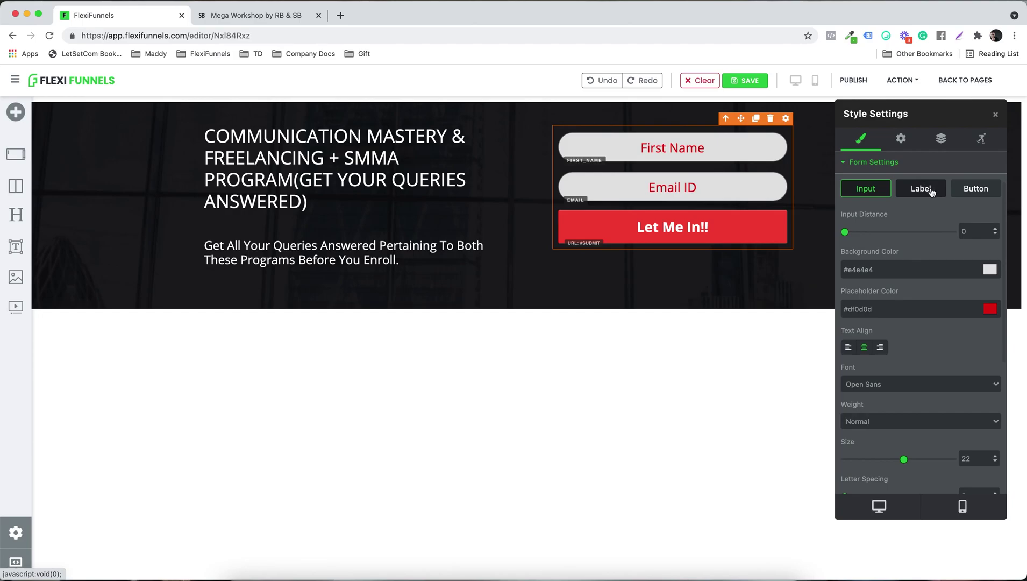
Collapse Form Settings and bring up the form's Advanced Settings
scroll(905, 218, "up", 2)
left_click(865, 221)
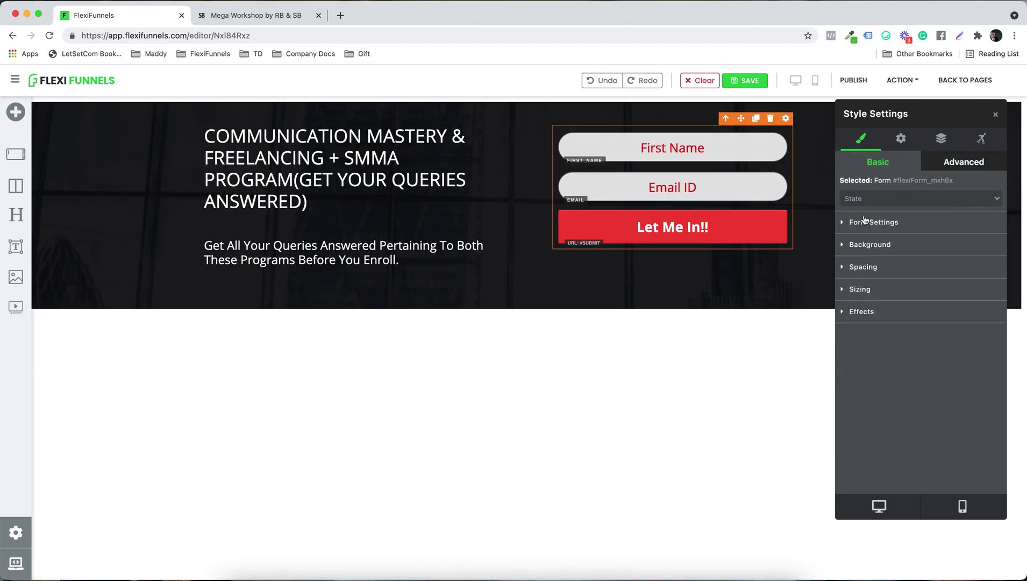
left_click(902, 139)
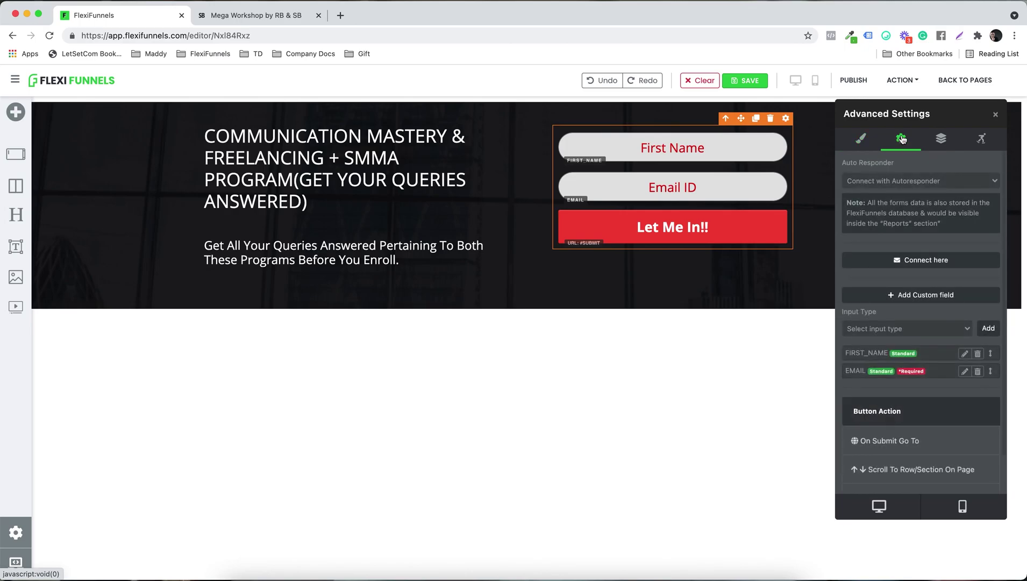
left_click(261, 16)
left_click(151, 16)
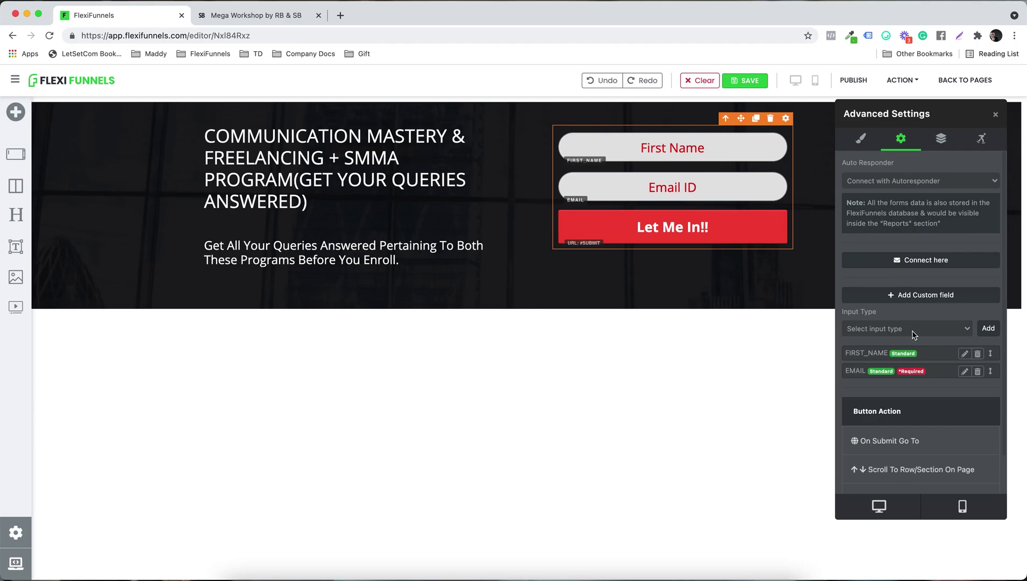
Add a Phone Number input field to the form via the Input Type list
left_click(891, 329)
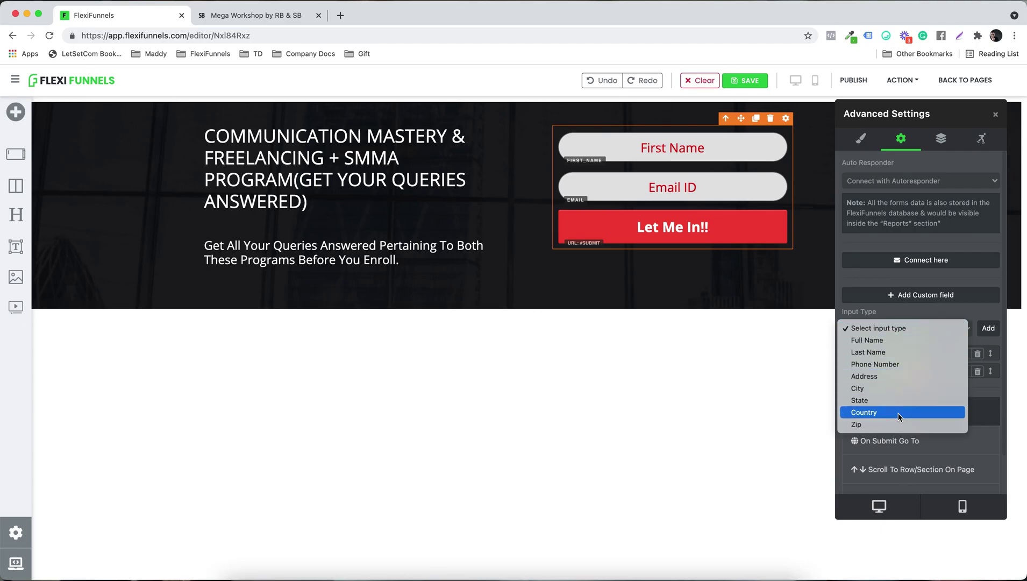
left_click(902, 366)
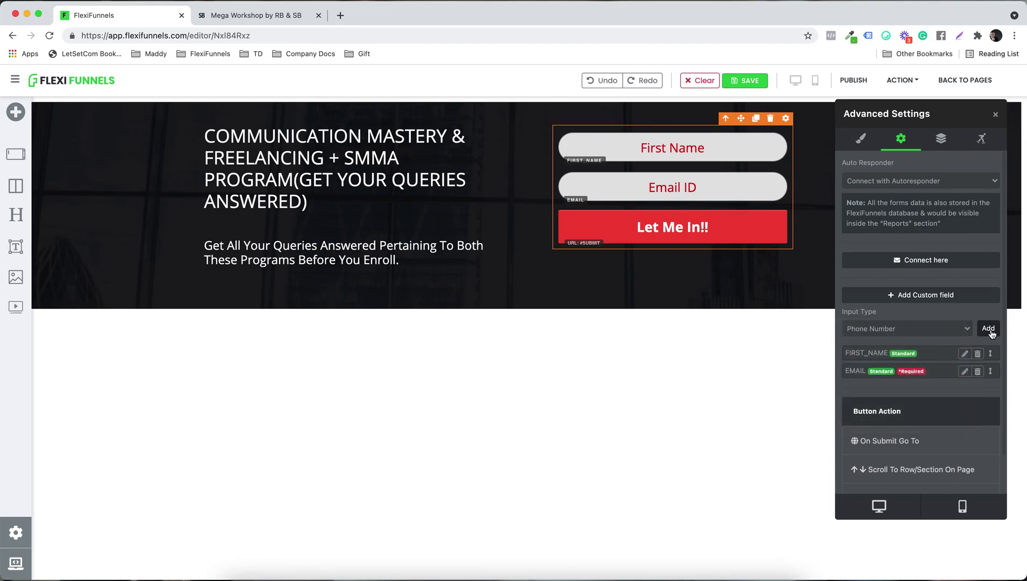
left_click(988, 328)
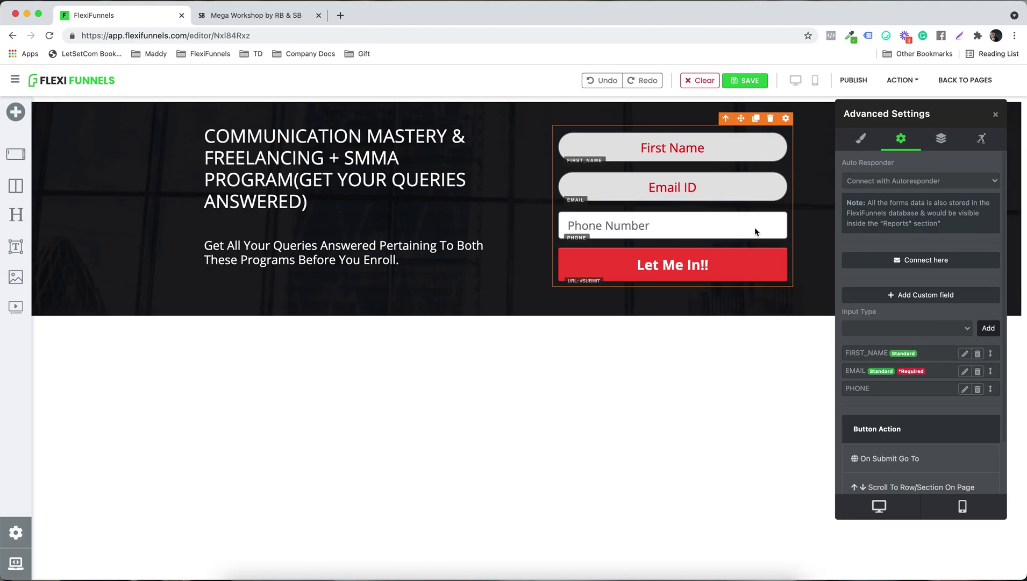
left_click(912, 327)
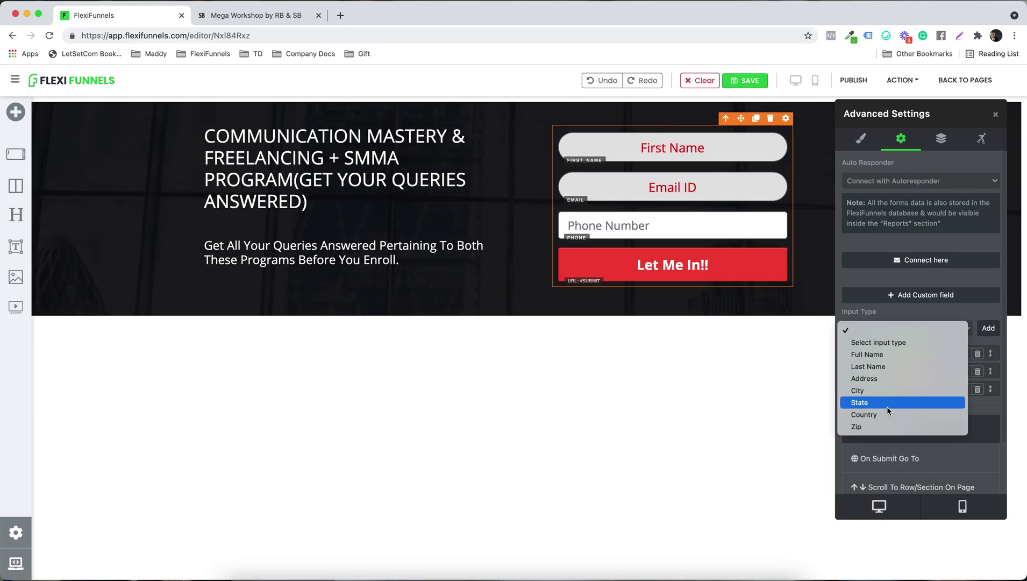
left_click(973, 450)
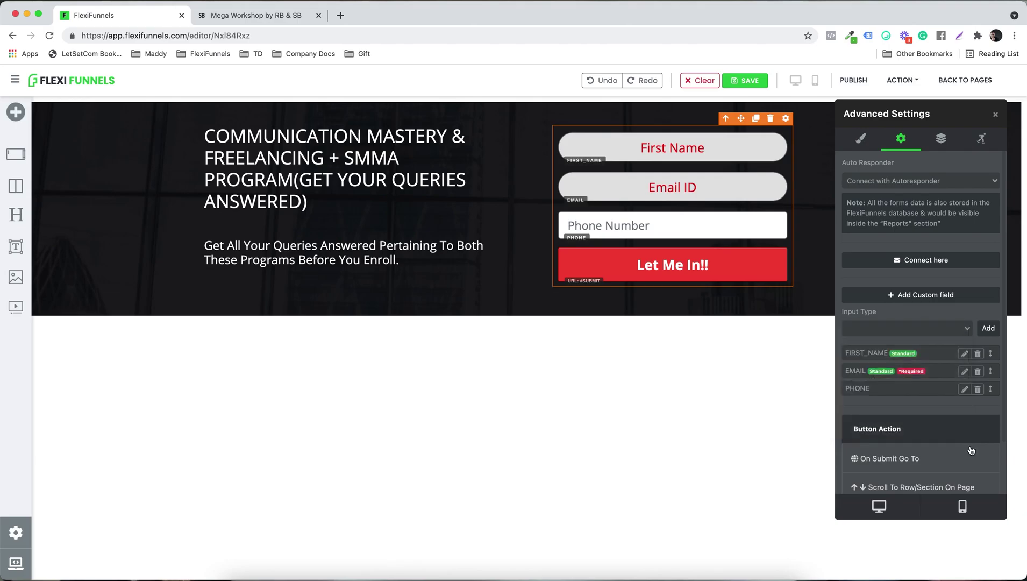
left_click(911, 297)
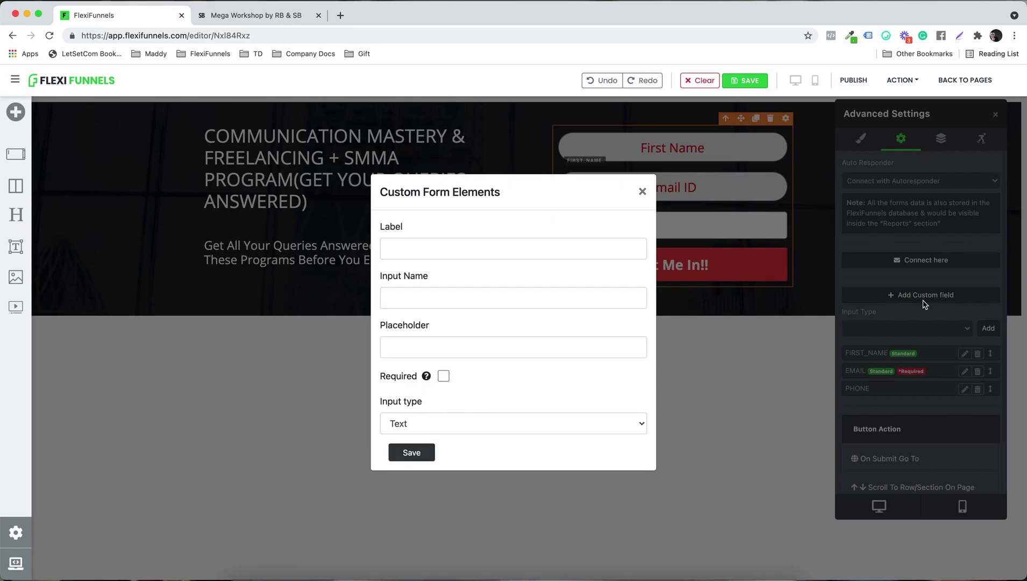
Save a Text custom field with Input Name and Placeholder 'Type your message'
left_click(477, 300)
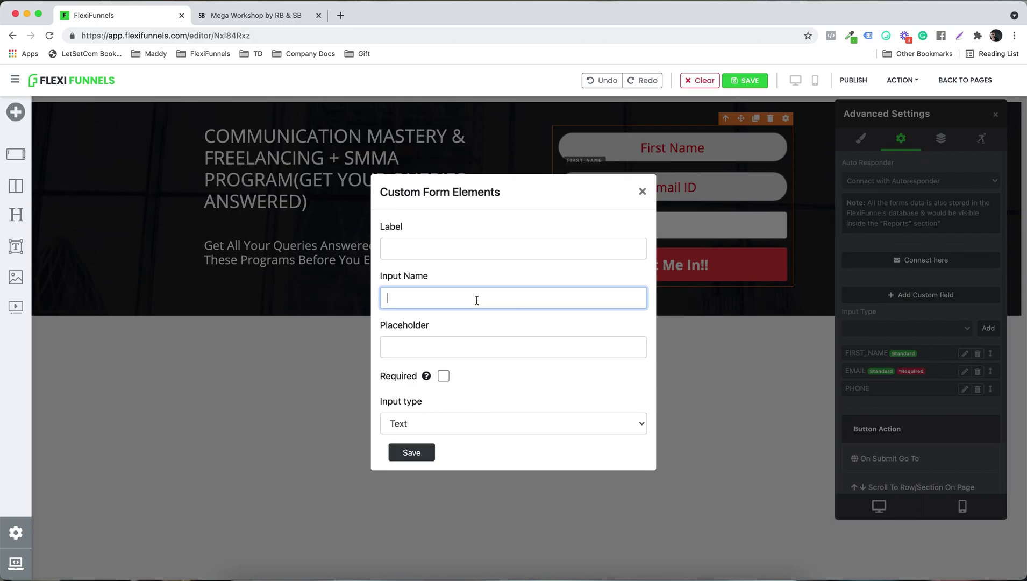
type("Type your message")
left_click(442, 418)
left_click(442, 418)
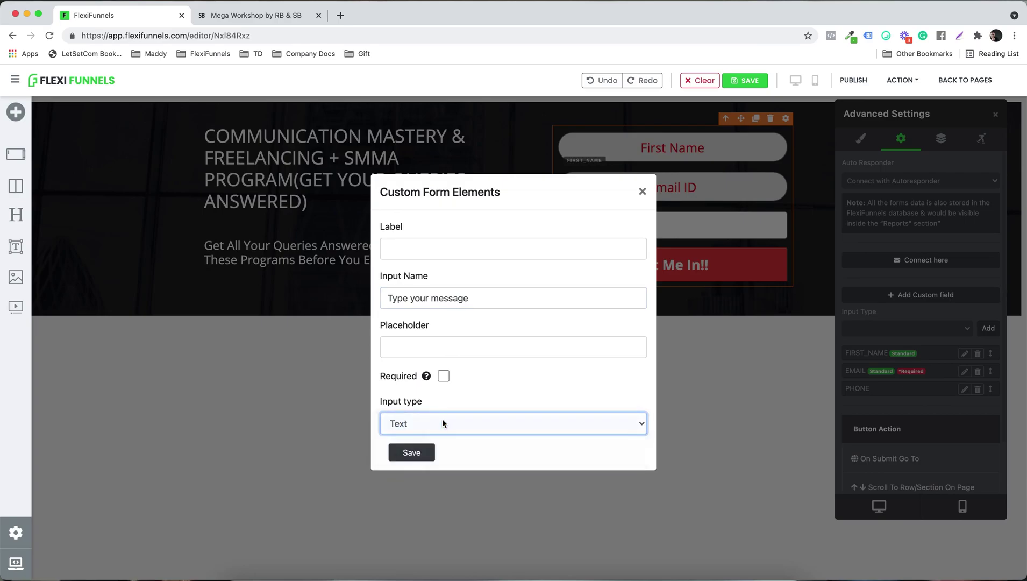
triple_click(497, 298)
key("ctrl+c")
left_click(452, 344)
key("ctrl+v")
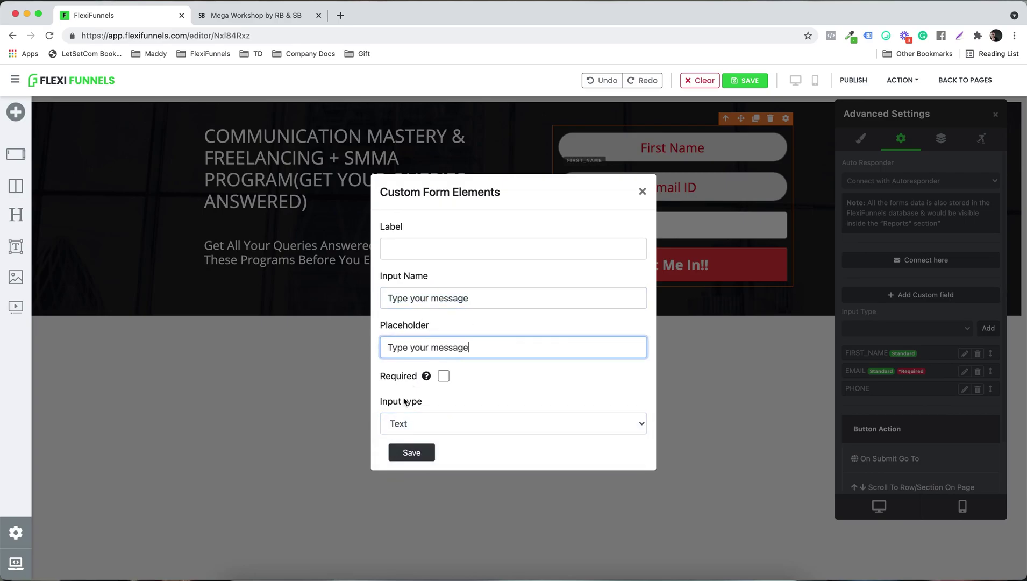
left_click(411, 452)
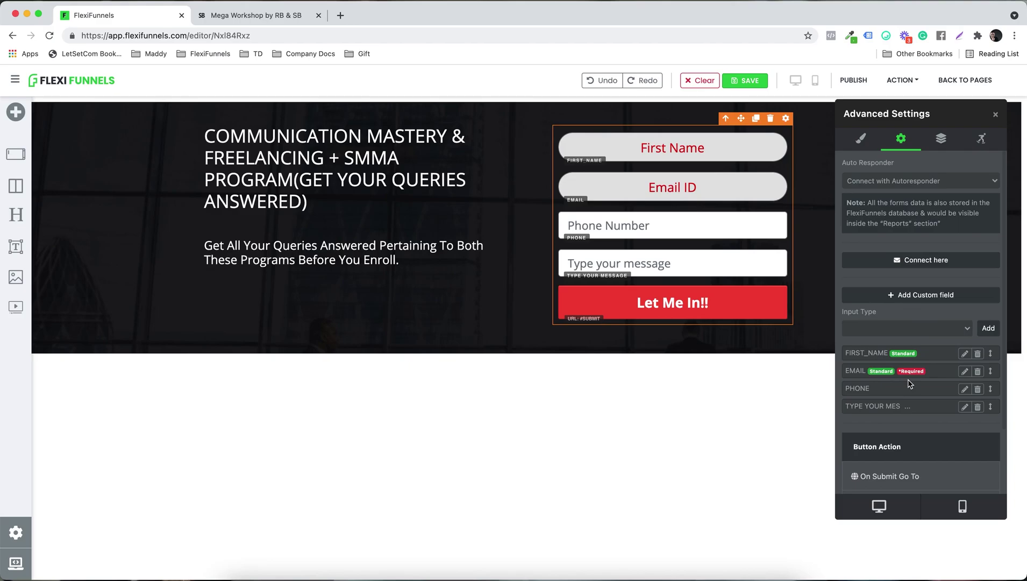
scroll(908, 384, "down", 3)
scroll(909, 387, "up", 2)
scroll(908, 388, "down", 3)
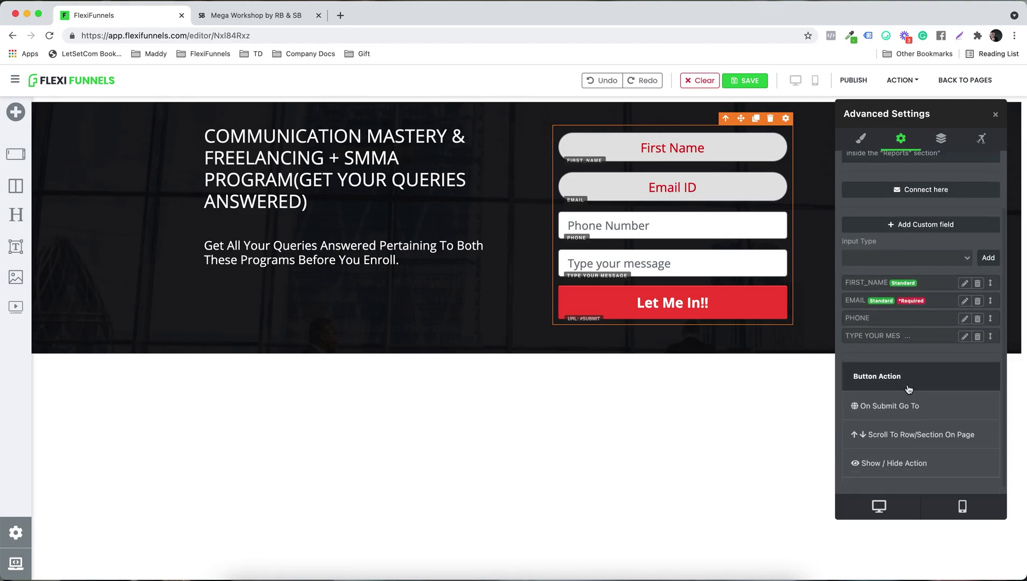
left_click(340, 16)
type("goo")
key("Return")
left_click(309, 30)
key("super+c")
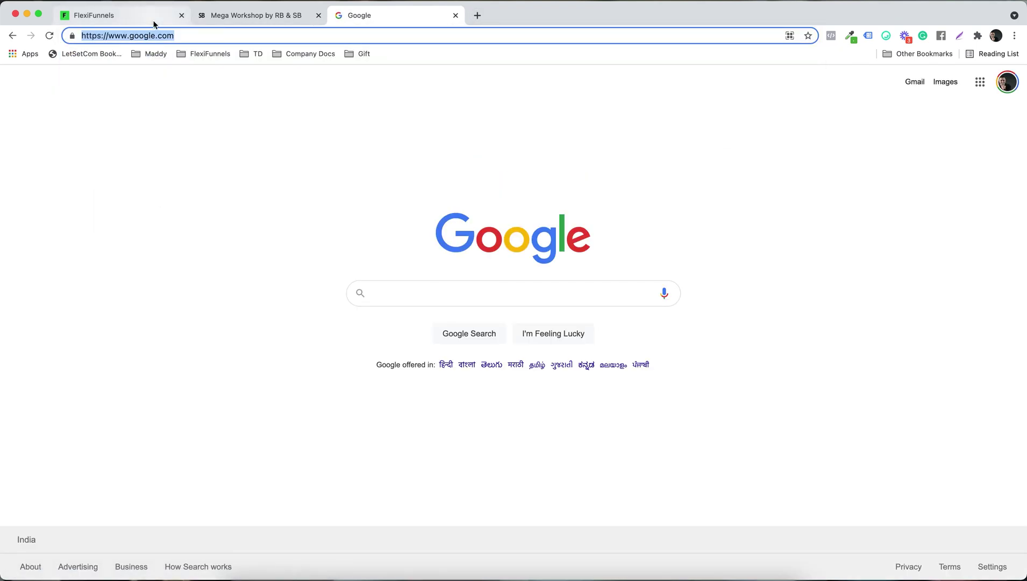
left_click(154, 24)
left_click(888, 406)
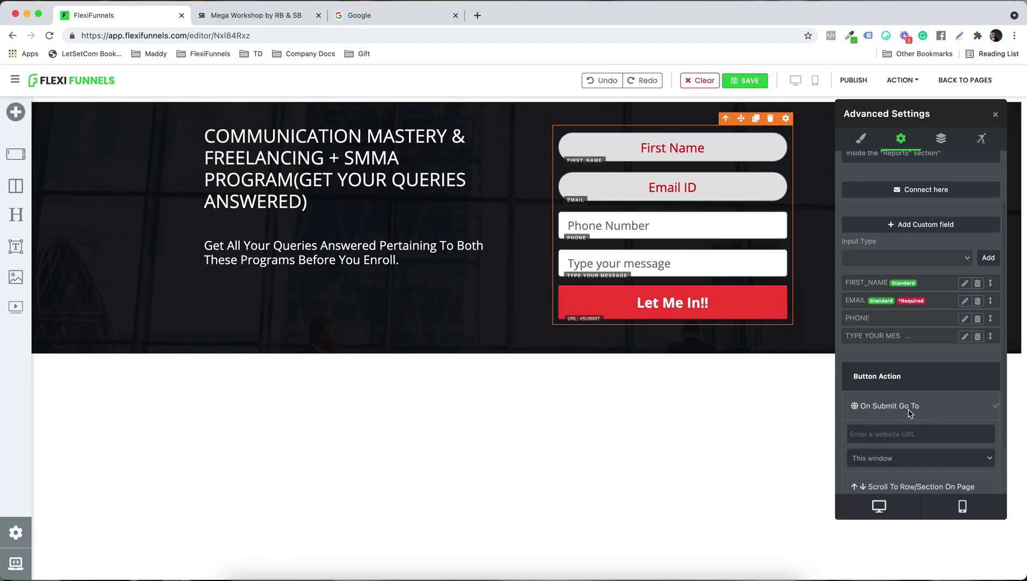
left_click(886, 429)
key("super+v")
left_click(894, 457)
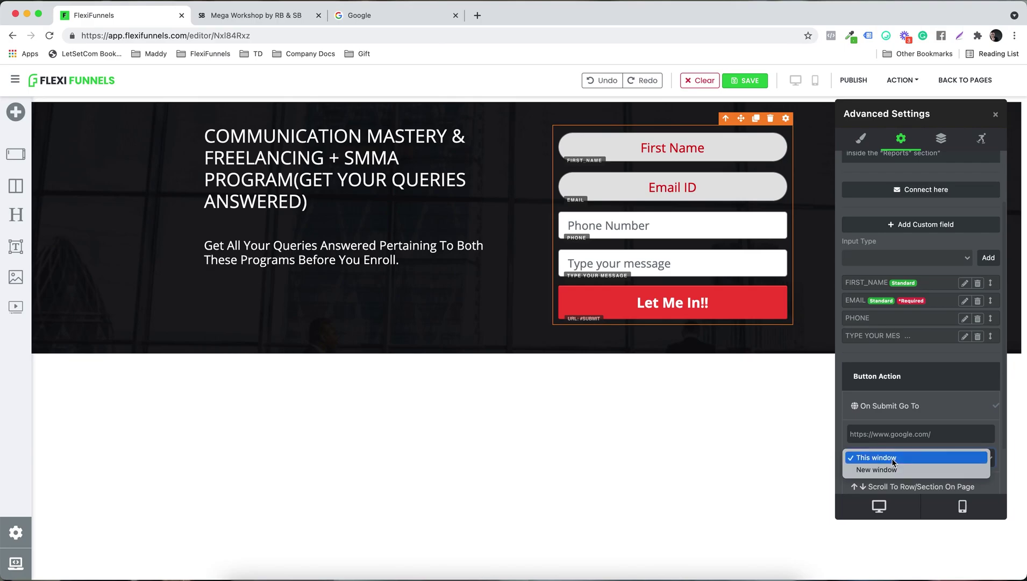
left_click(893, 459)
scroll(939, 417, "down", 2)
scroll(939, 417, "up", 5)
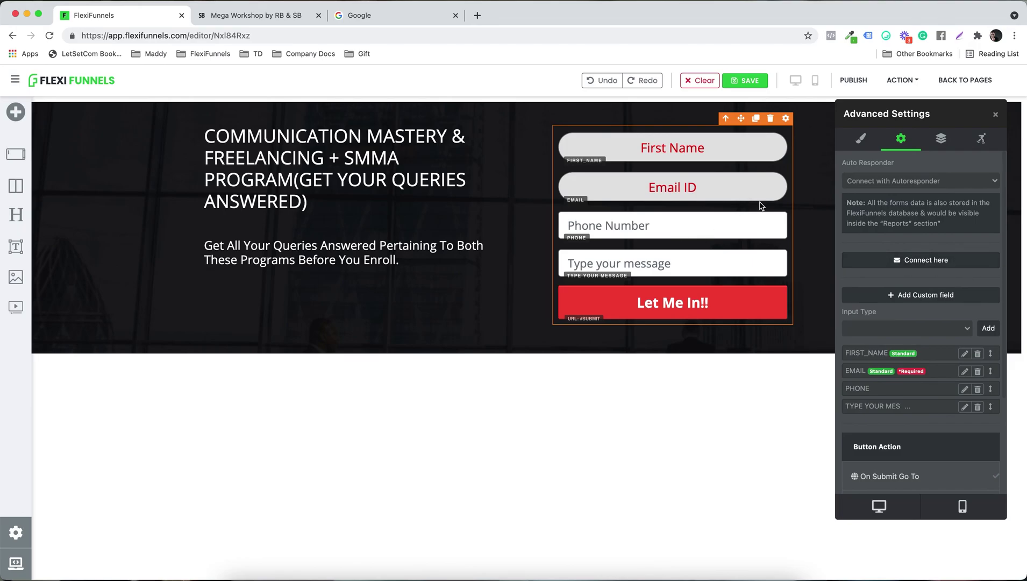
left_click(911, 260)
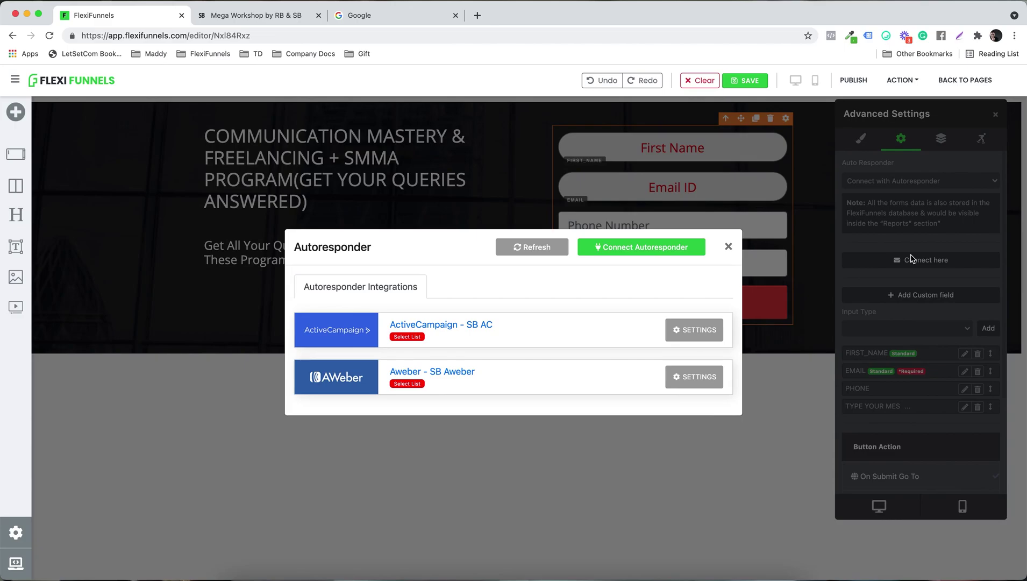
Reopen the autoresponder integrations and choose Test List for ActiveCampaign
left_click(728, 246)
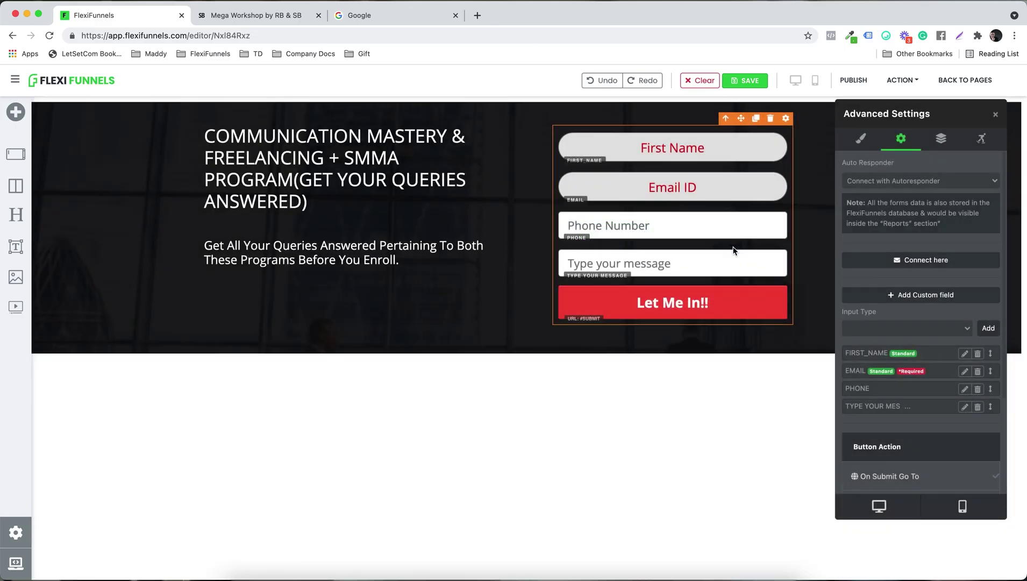
left_click(914, 260)
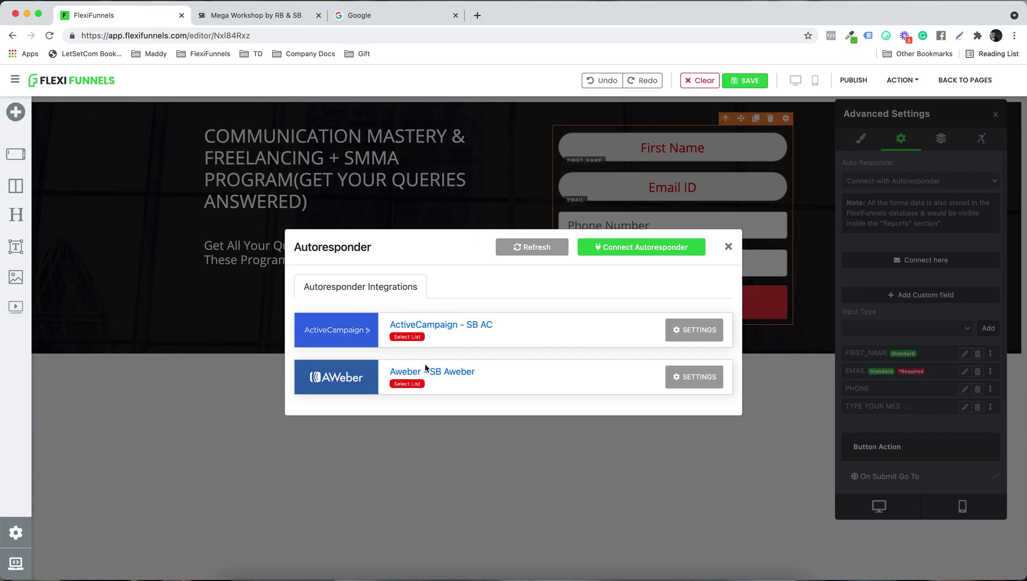
left_click(672, 335)
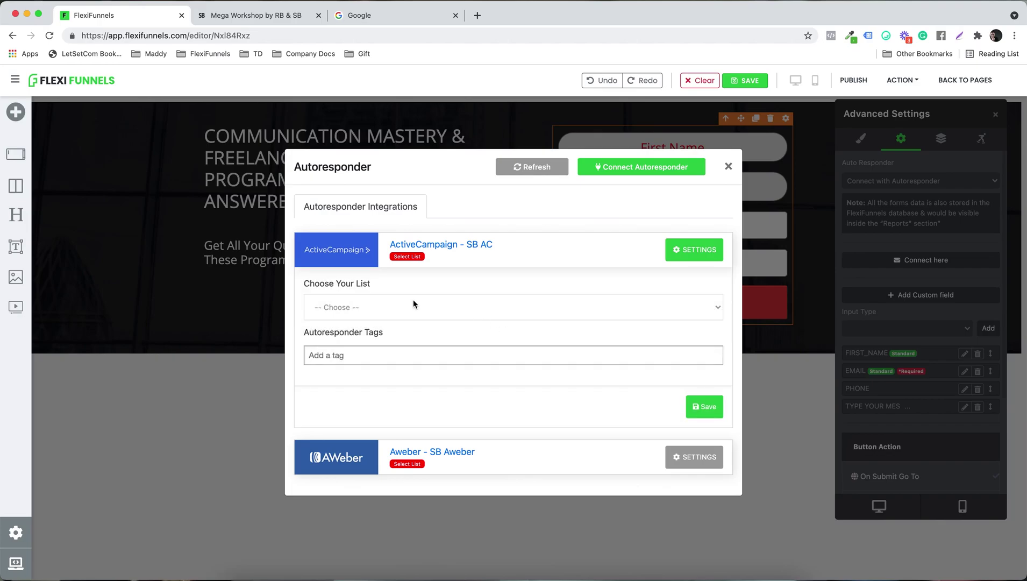
left_click(414, 304)
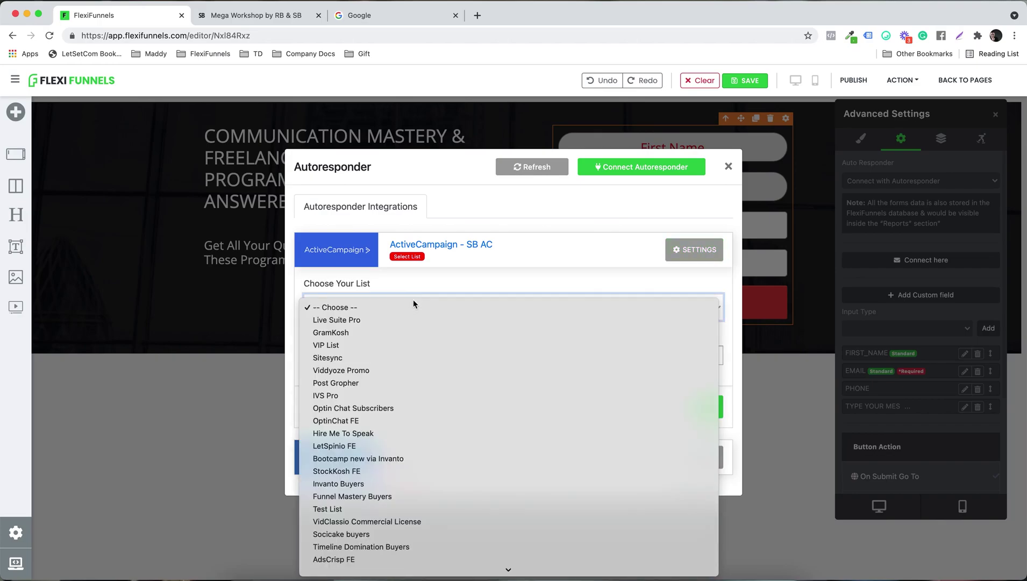
left_click(376, 509)
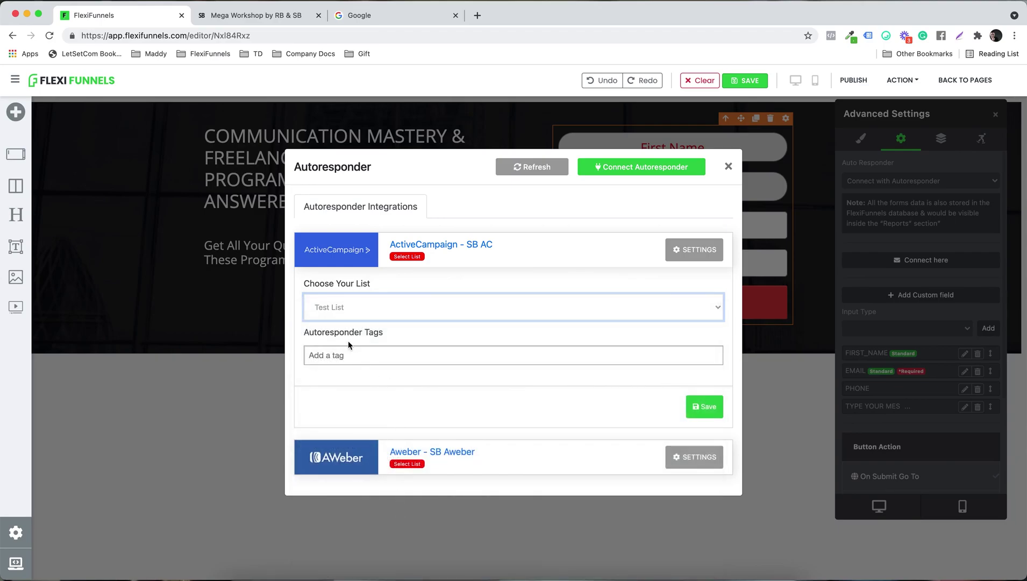
Add the tag flexidemo and save the ActiveCampaign settings
left_click(373, 357)
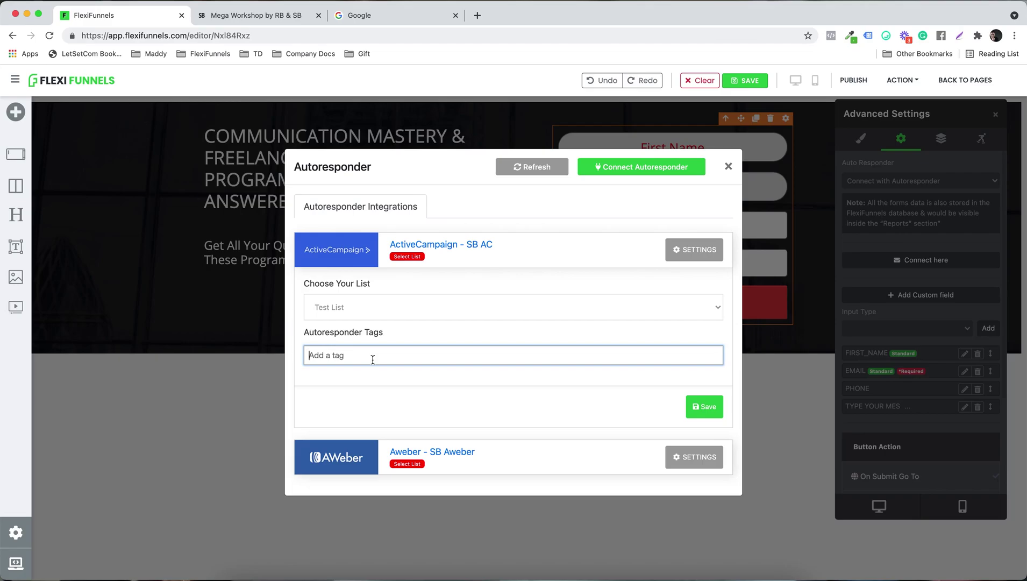
type("flexidemi")
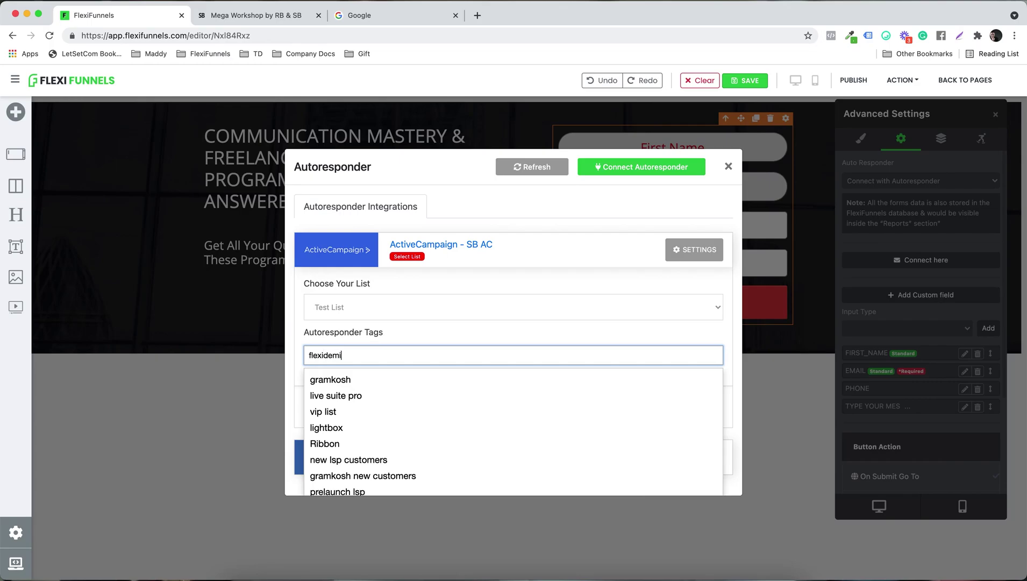
key("BackSpace")
type("o")
key("Return")
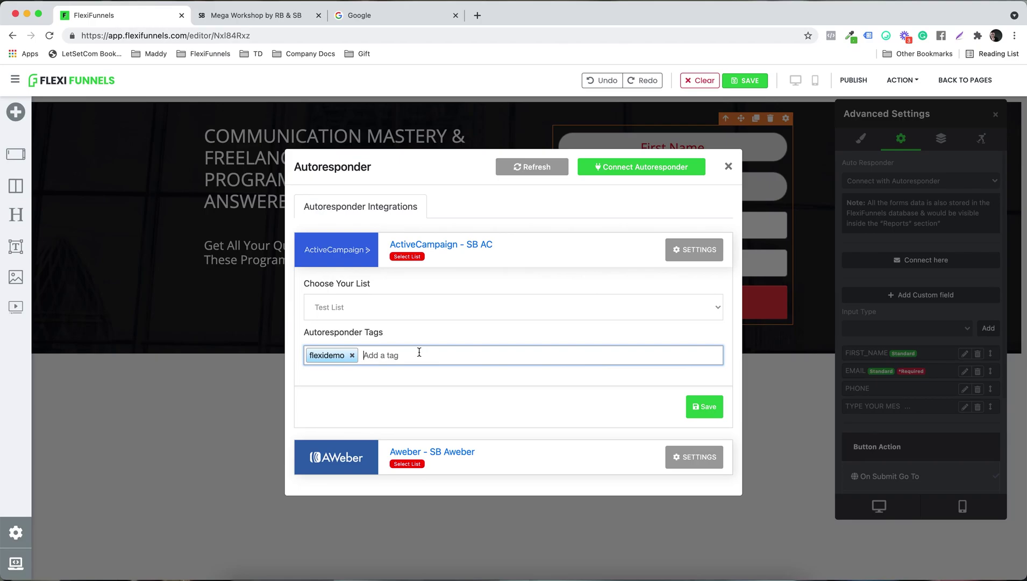
type("dss")
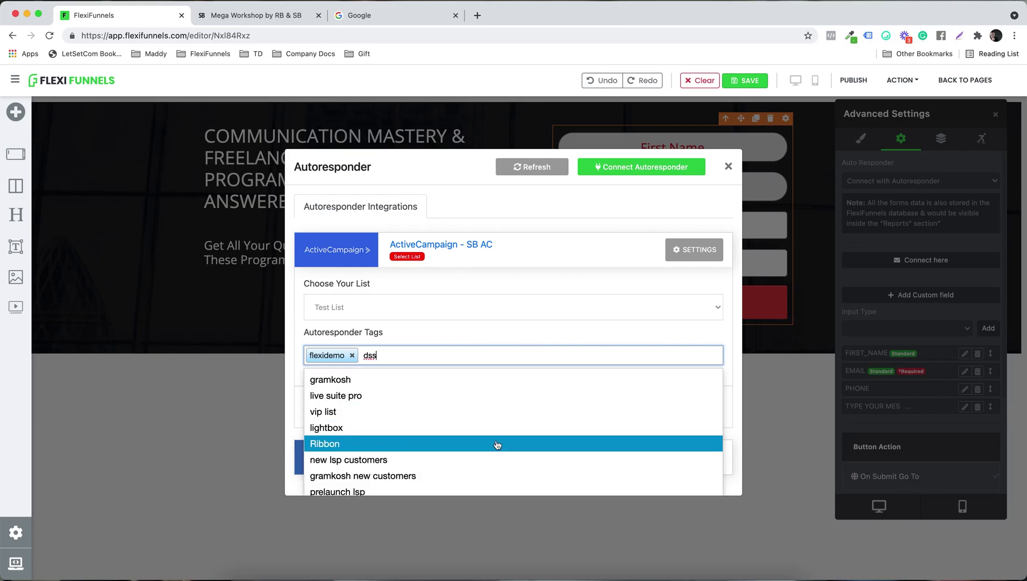
key("BackSpace")
key("BackSpace")
key("BackSpace")
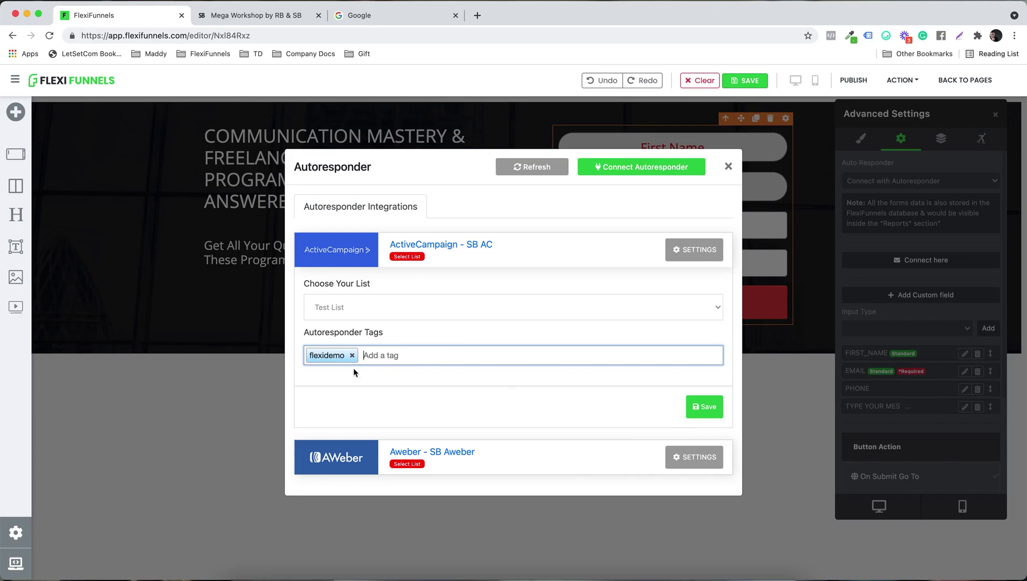
left_click(700, 413)
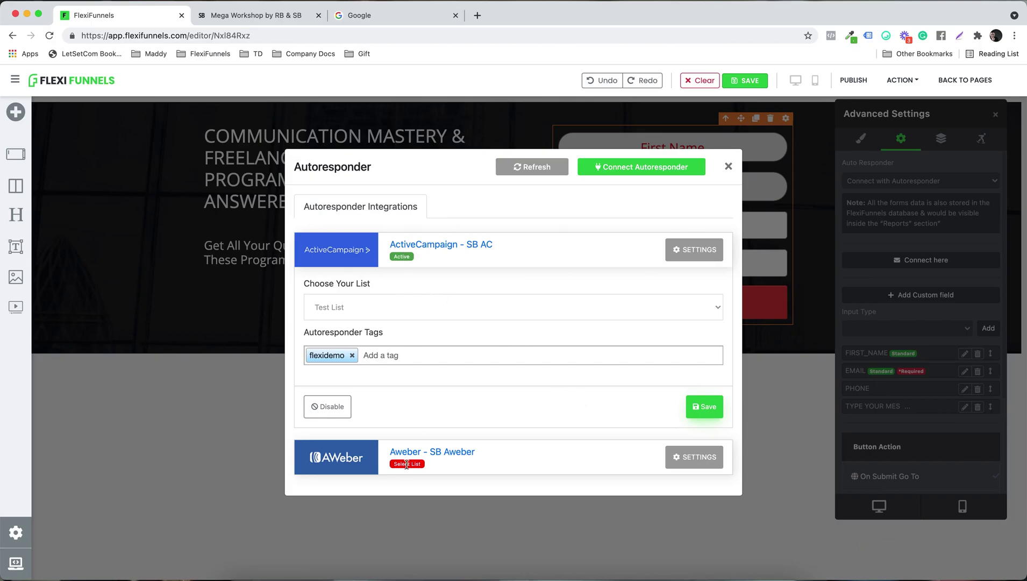
left_click(667, 457)
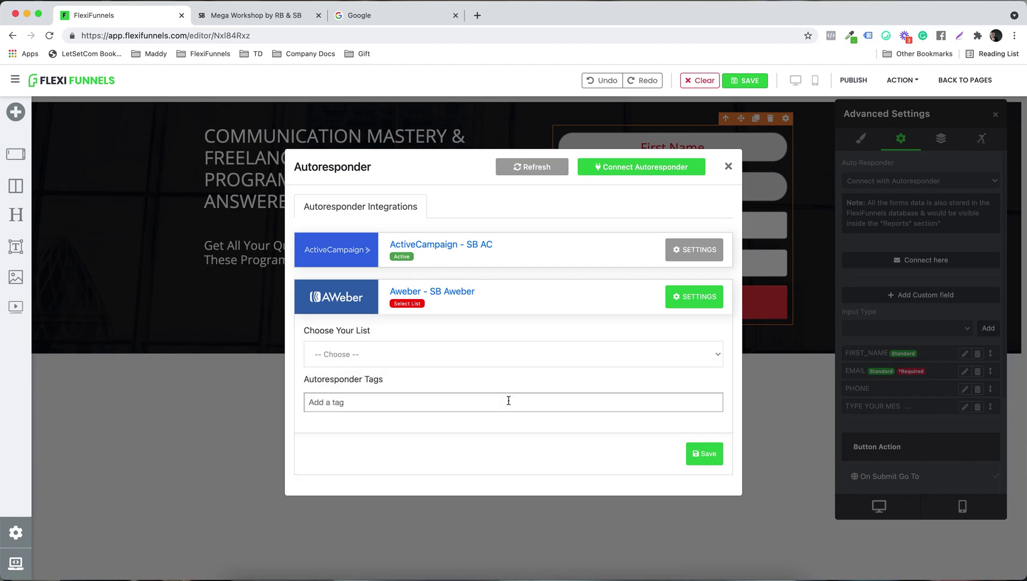
Set AWeber to Test List with tags testabc and flexiabc, and save
left_click(409, 351)
left_click(345, 366)
left_click(401, 410)
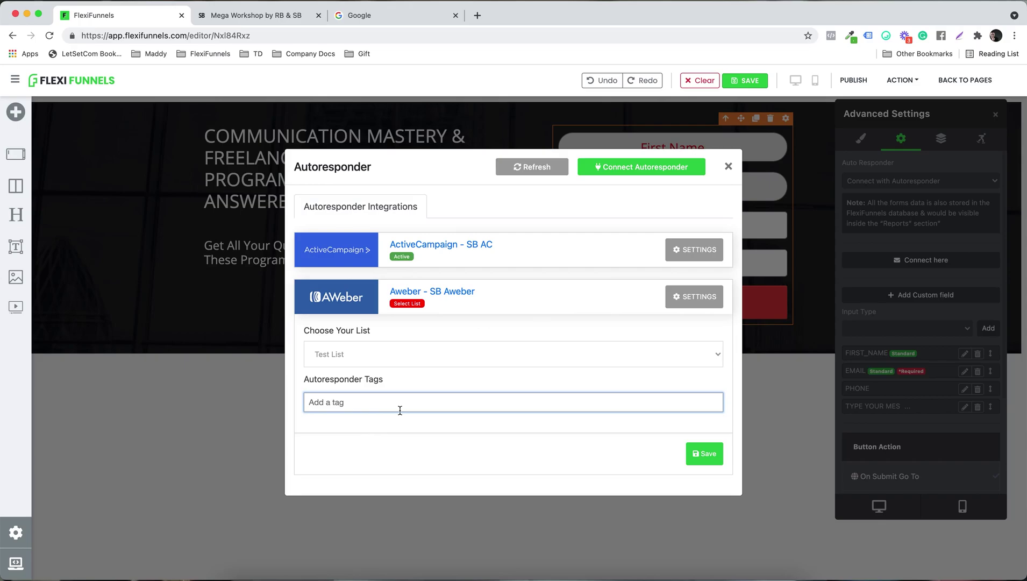
type("flexif")
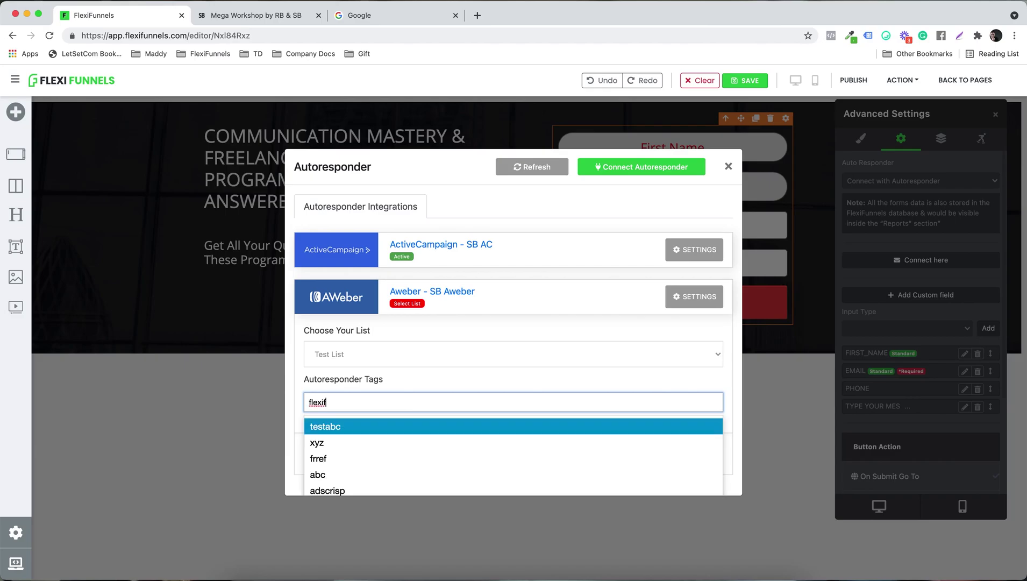
key("Return")
type("flexiabc")
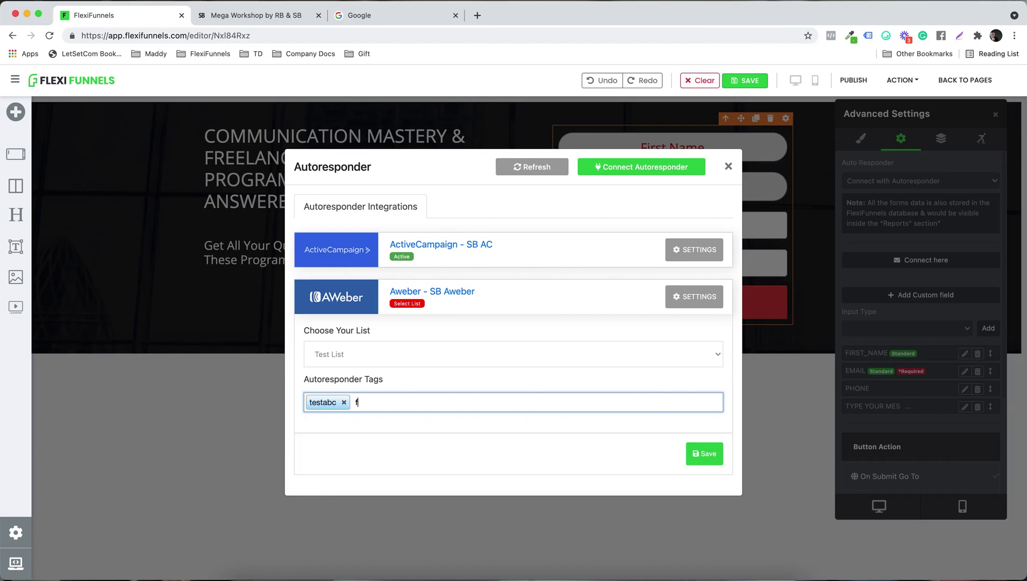
key("Return")
left_click(701, 454)
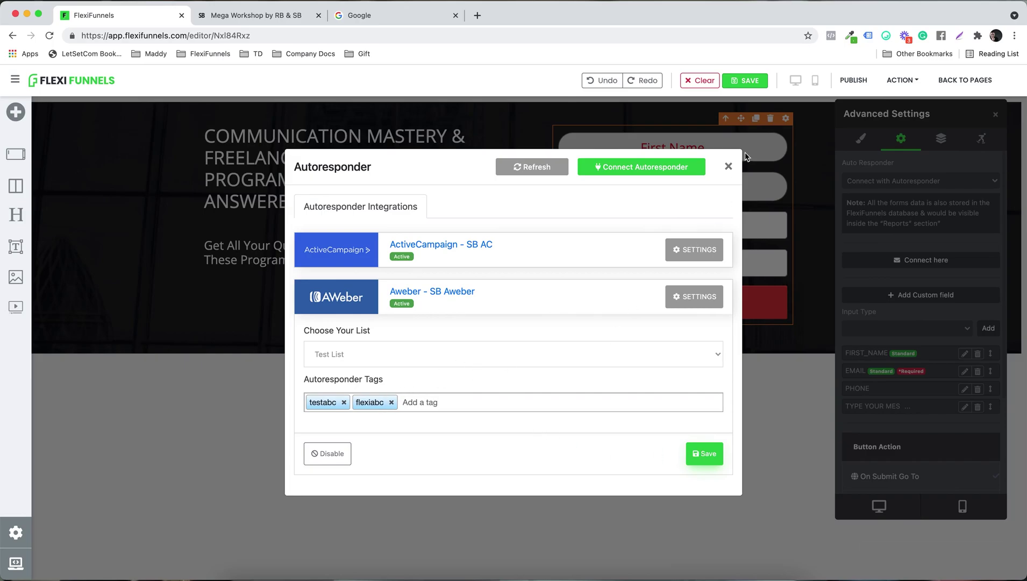
Close the autoresponder integrations and publish the page
left_click(728, 167)
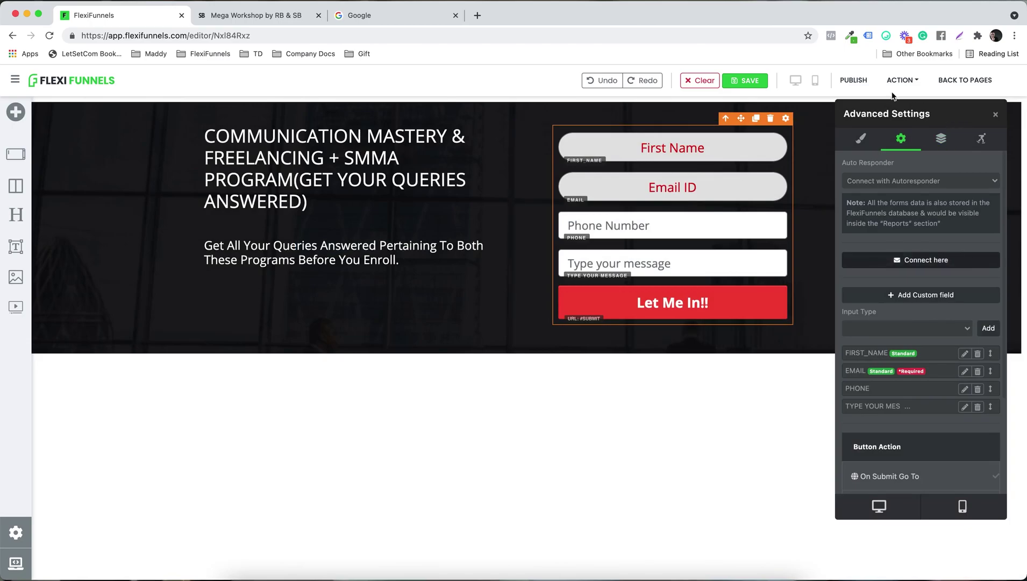
left_click(852, 81)
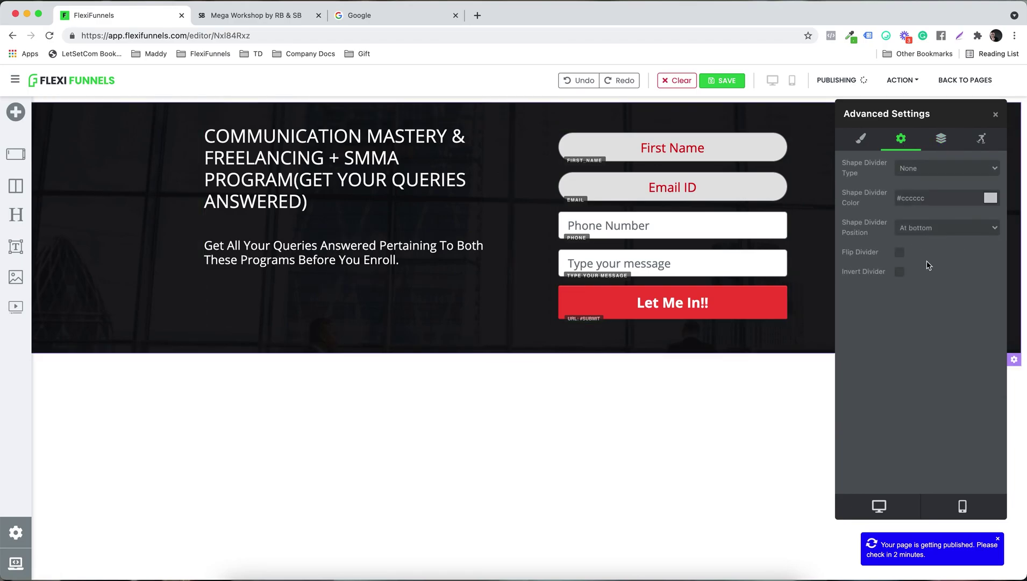
left_click(859, 142)
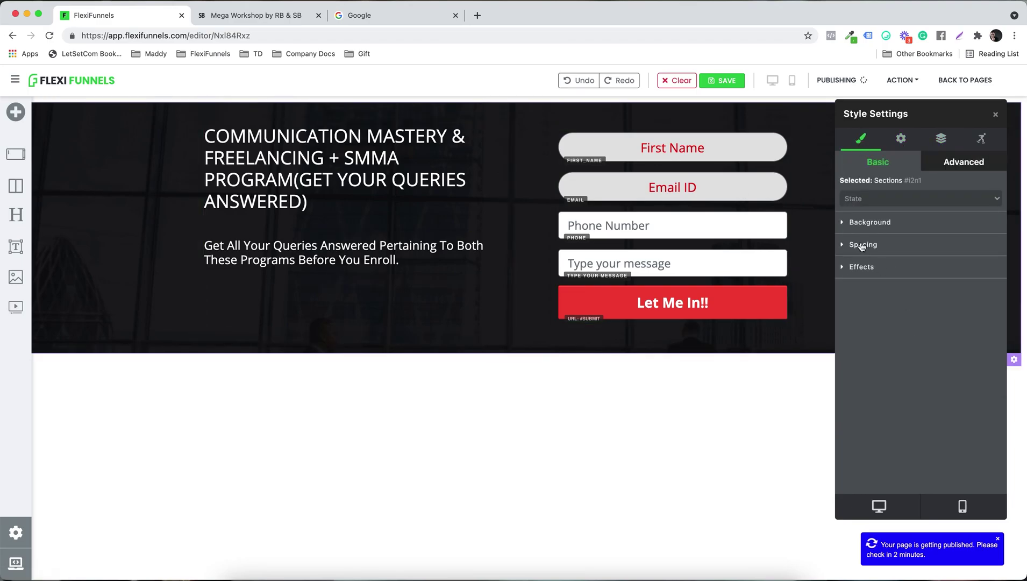
Give the hero section 86 px of top and bottom padding
left_click(862, 245)
scroll(890, 331, "down", 3)
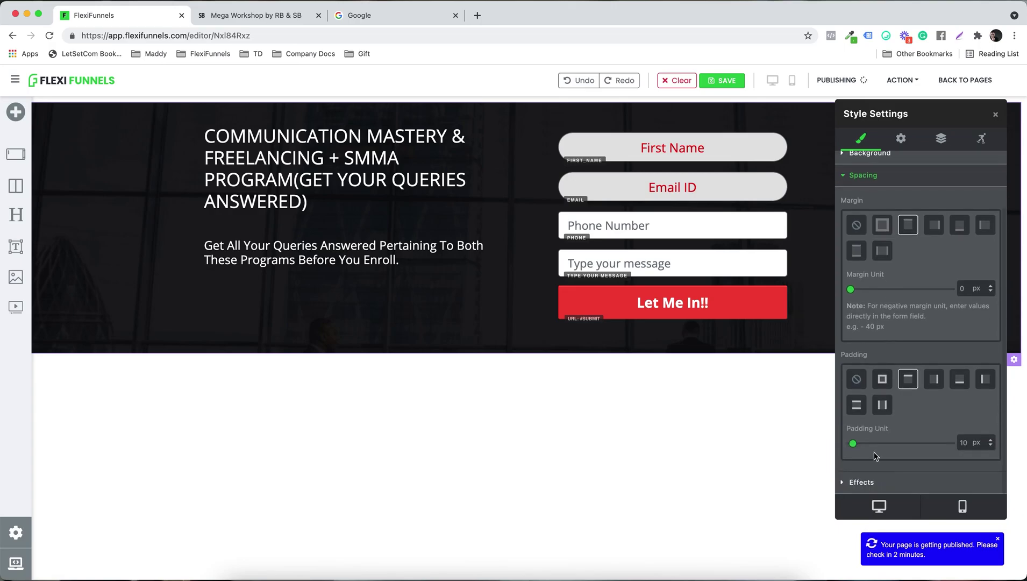
left_click(858, 405)
left_click_drag(853, 444, 889, 450)
left_click_drag(877, 451, 873, 451)
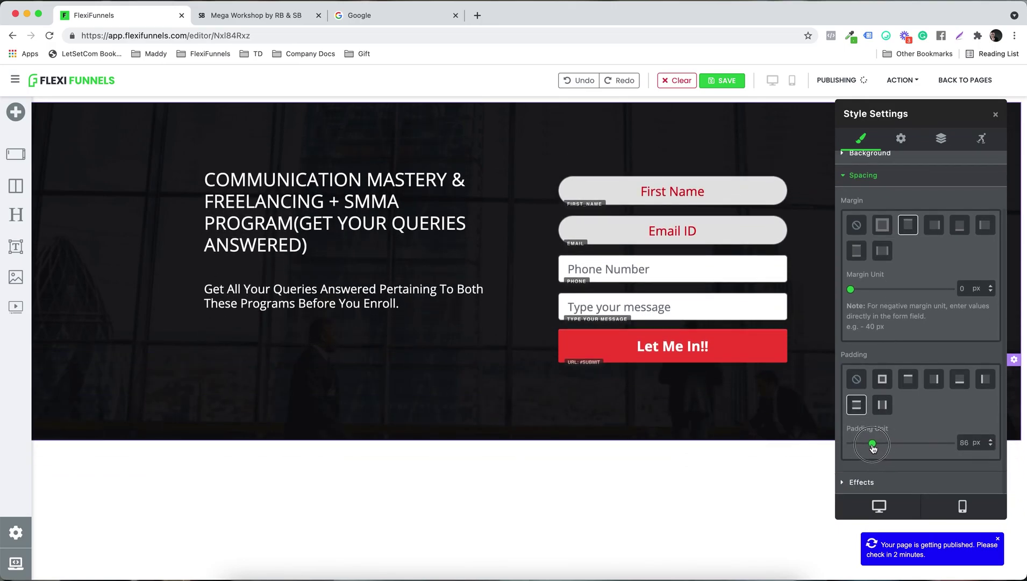
Enlarge the main headline to 34 px and make it bold
left_click(834, 180)
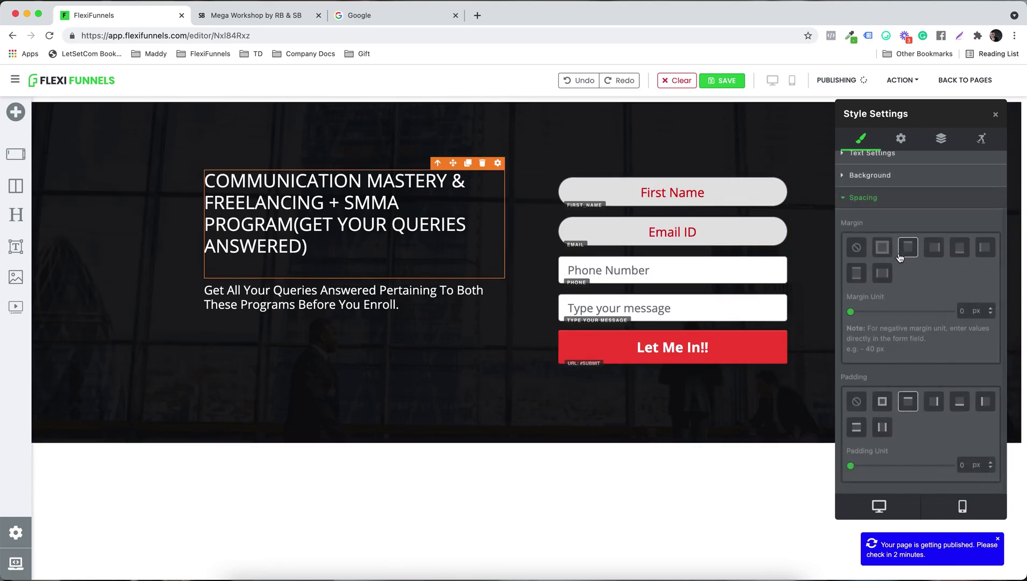
left_click(854, 160)
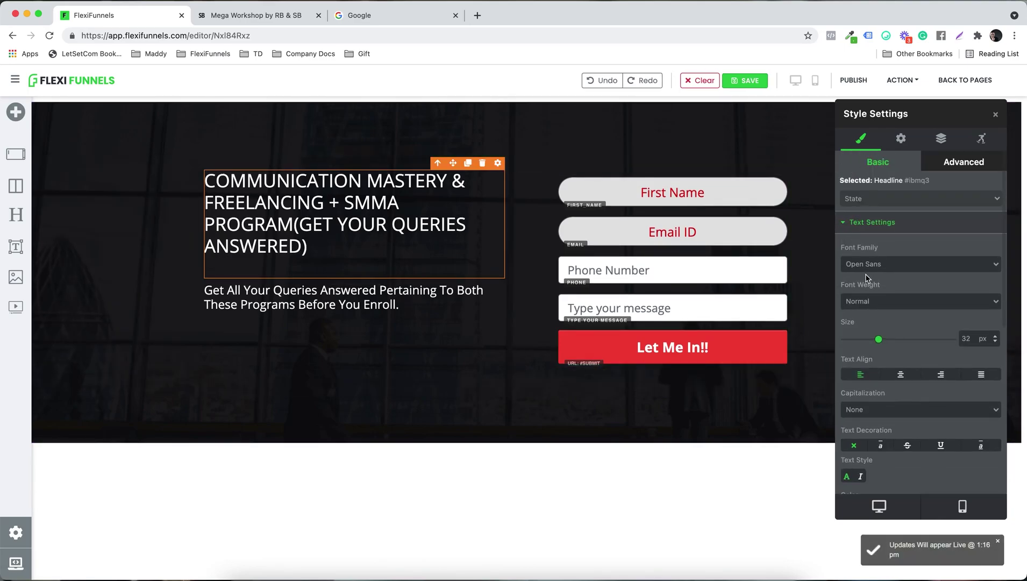
left_click_drag(878, 340, 882, 340)
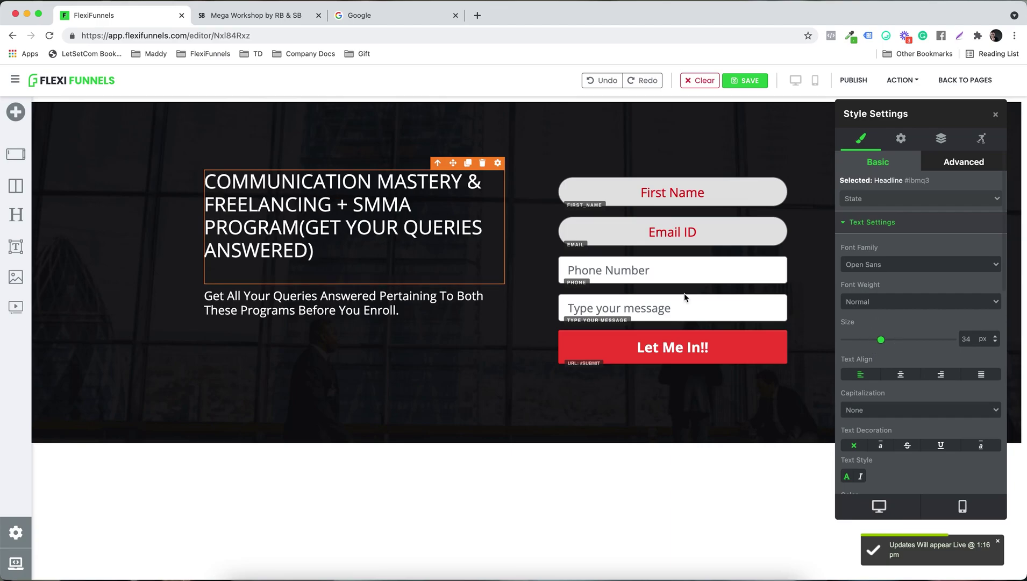
triple_click(313, 225)
key("ctrl+b")
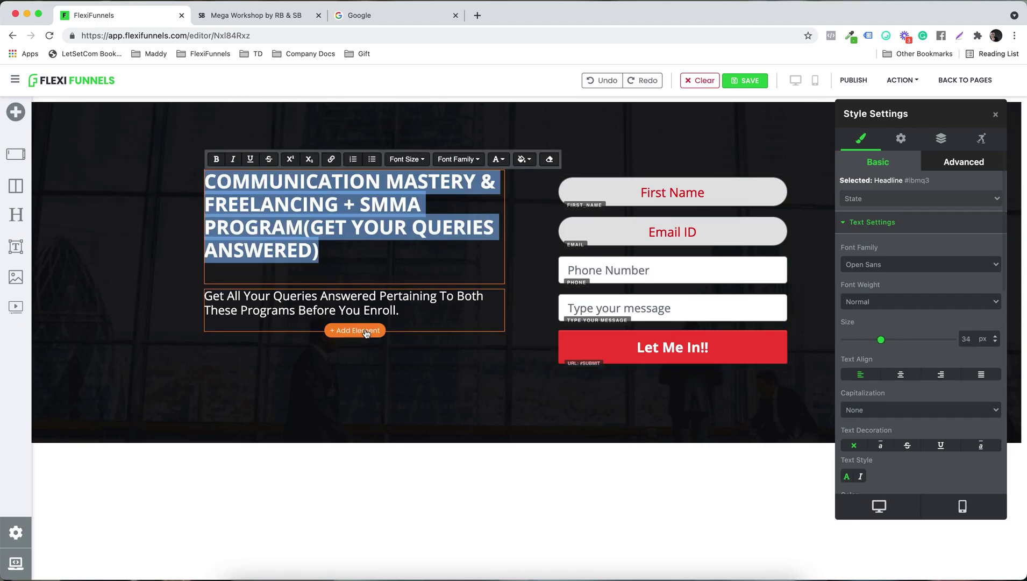
left_click(355, 326)
left_click(529, 202)
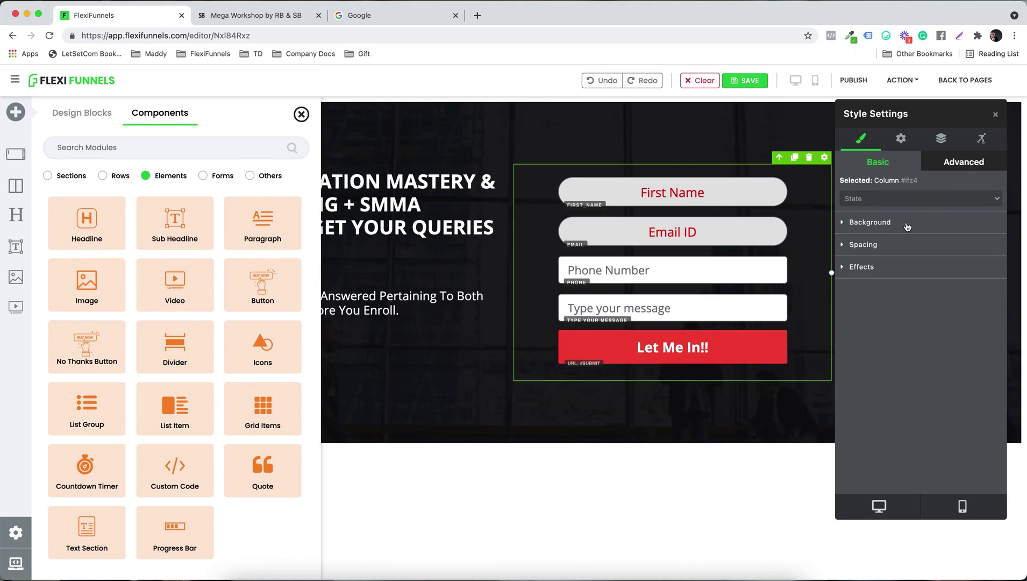
Give the form column a solid white background
left_click(908, 227)
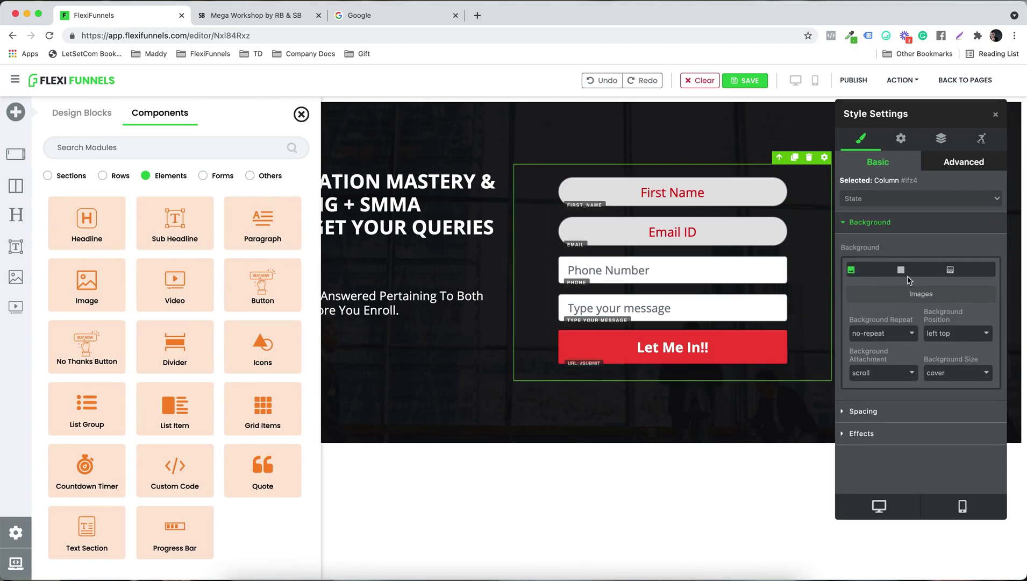
left_click(901, 270)
left_click(895, 316)
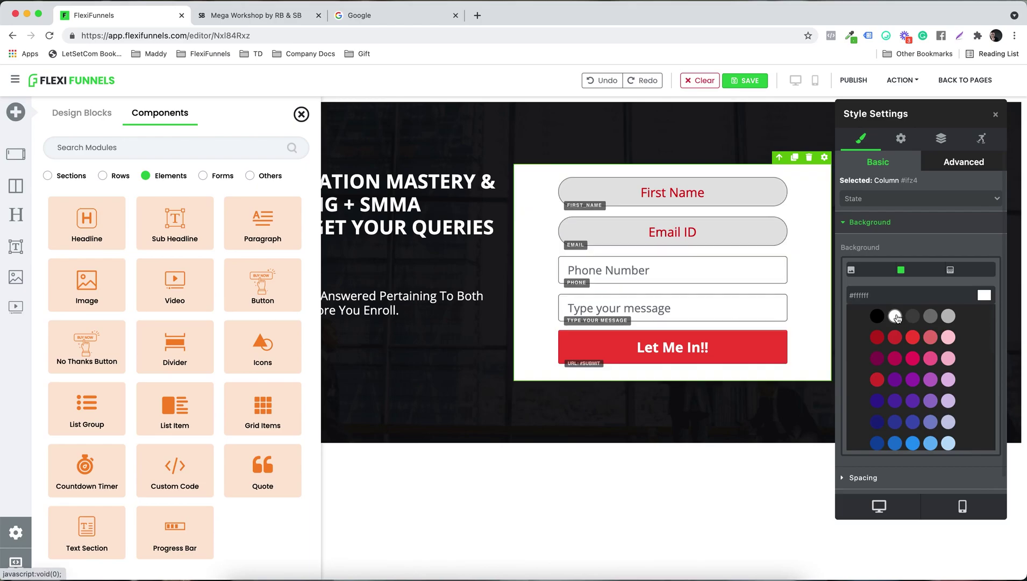
left_click(996, 114)
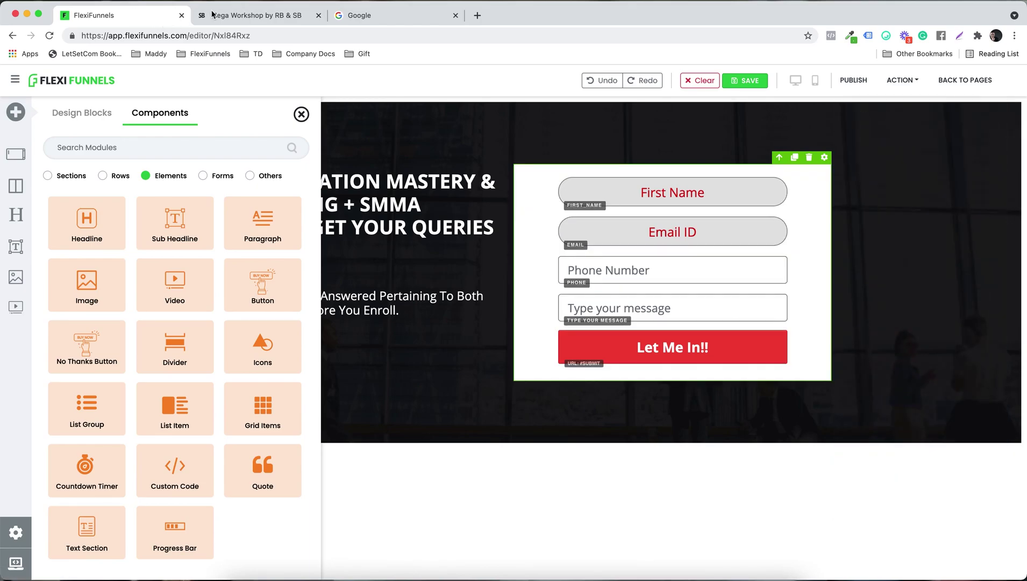
Drop a new Headline element at the top of the form
left_click(214, 15)
left_click(148, 15)
left_click_drag(107, 228, 637, 176)
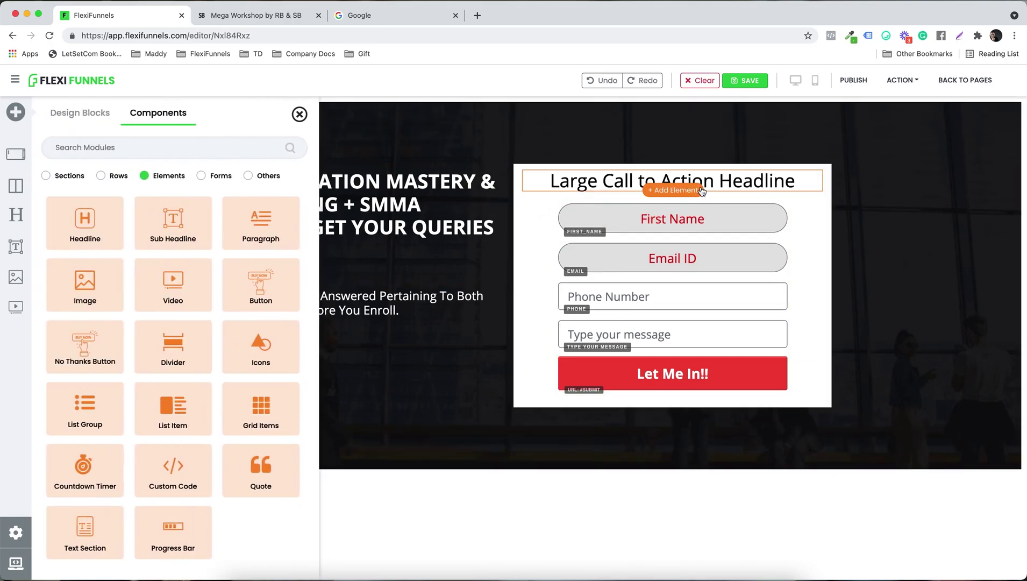
Paste 'Friday 4th June at 4 PM IST' from the live page into the headline and bold it
left_click(264, 17)
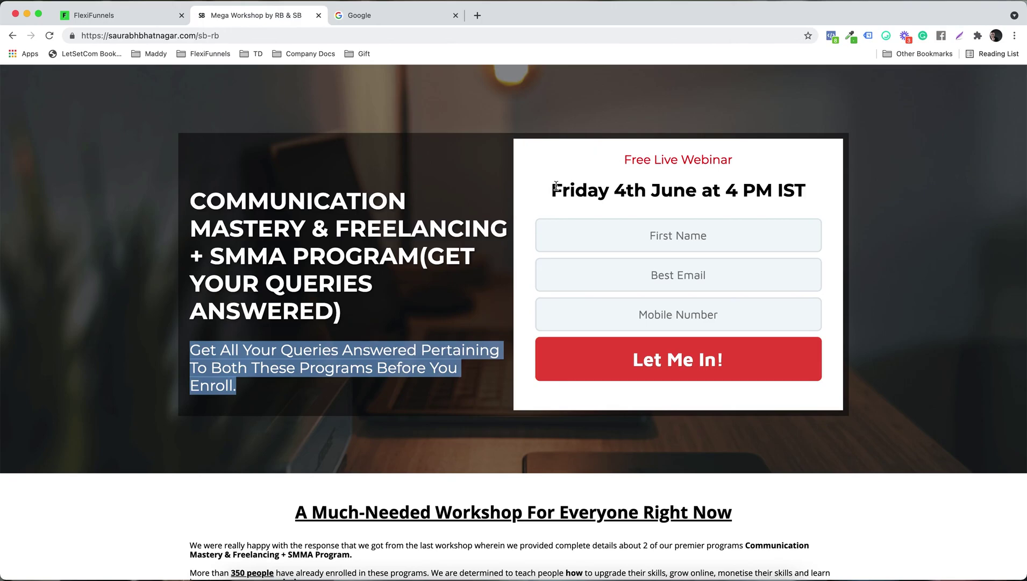
left_click_drag(555, 189, 821, 195)
key("super+c")
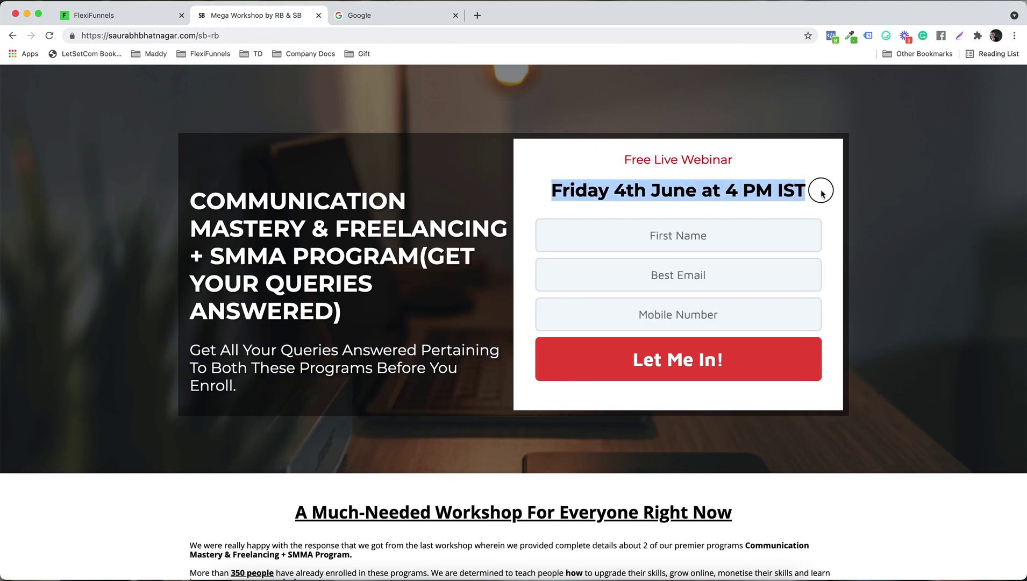
left_click(108, 12)
key("super+a")
key("super+v")
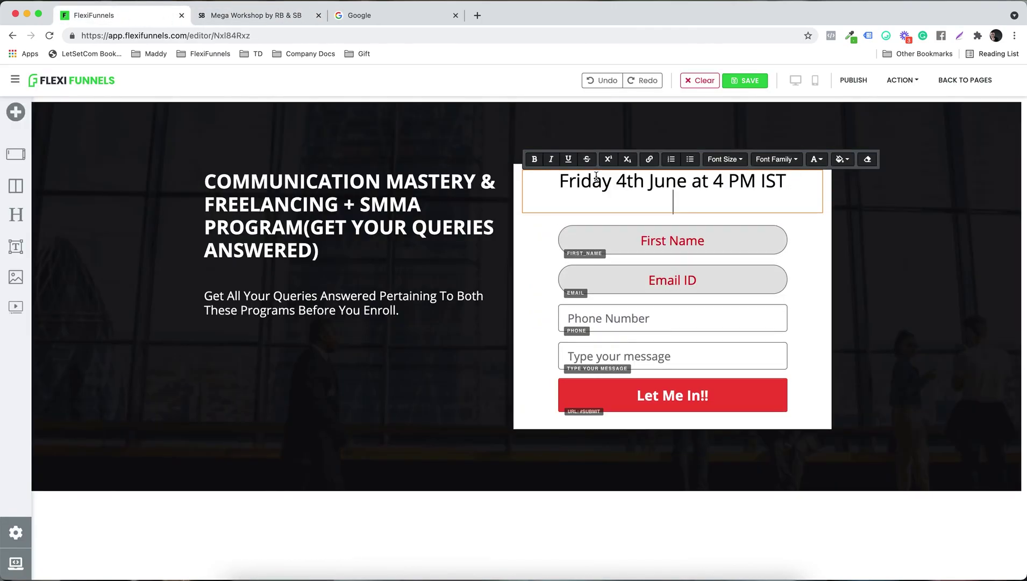
key("BackSpace")
key("super+a")
key("super+b")
key("Right")
left_click(822, 241)
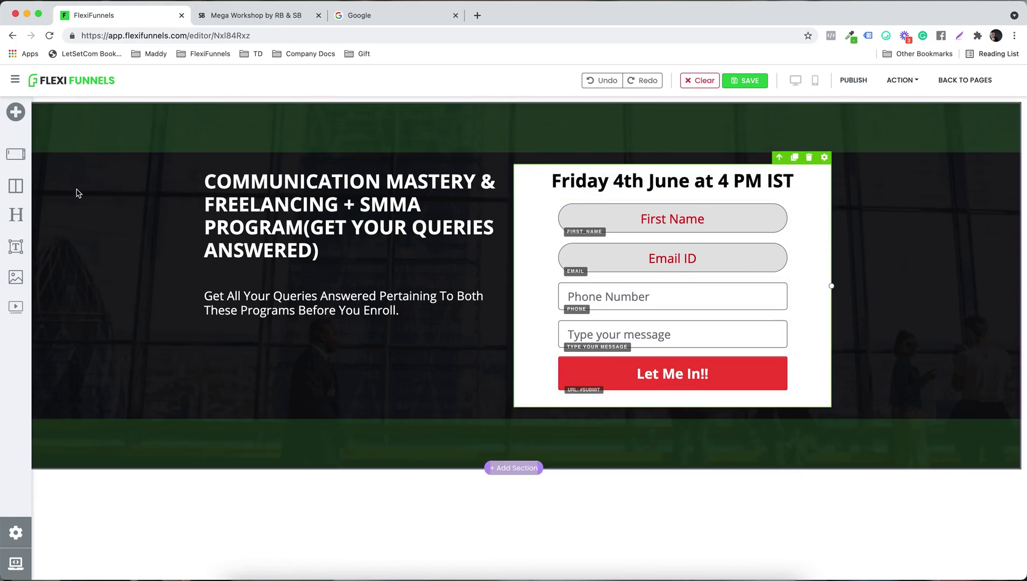
Add a headline above the date reading 'Free Live Webinar', copied from the live page
left_click_drag(5, 217, 653, 185)
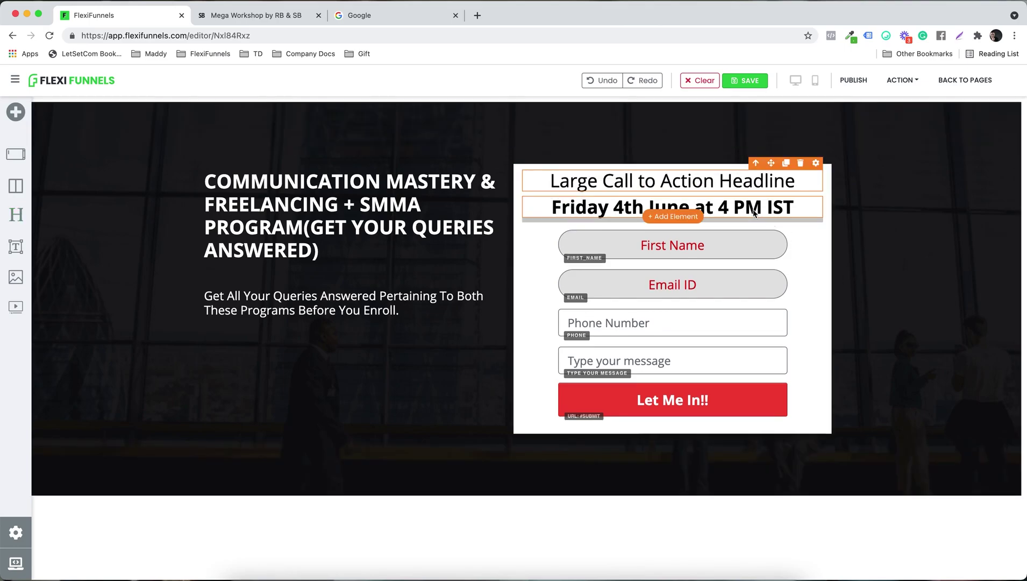
left_click(252, 18)
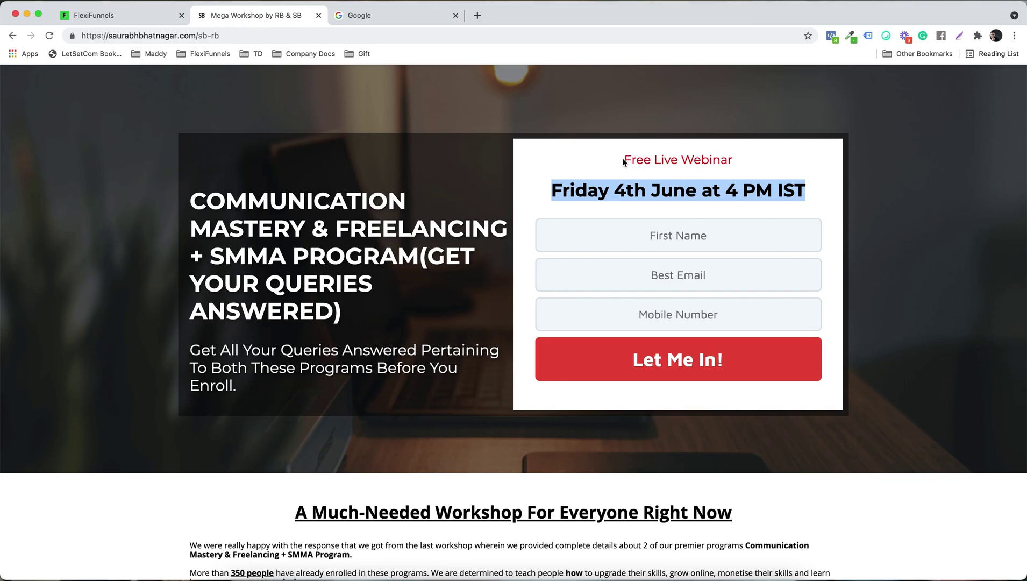
left_click_drag(624, 161, 734, 161)
key("super+c")
left_click(161, 17)
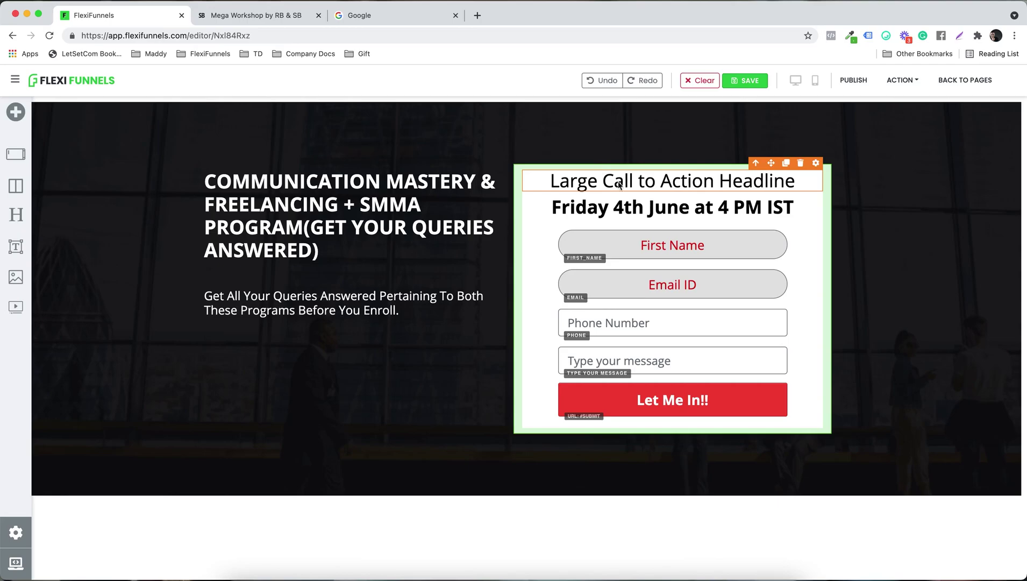
left_click(625, 186)
key("super+a")
key("super+v")
key("BackSpace")
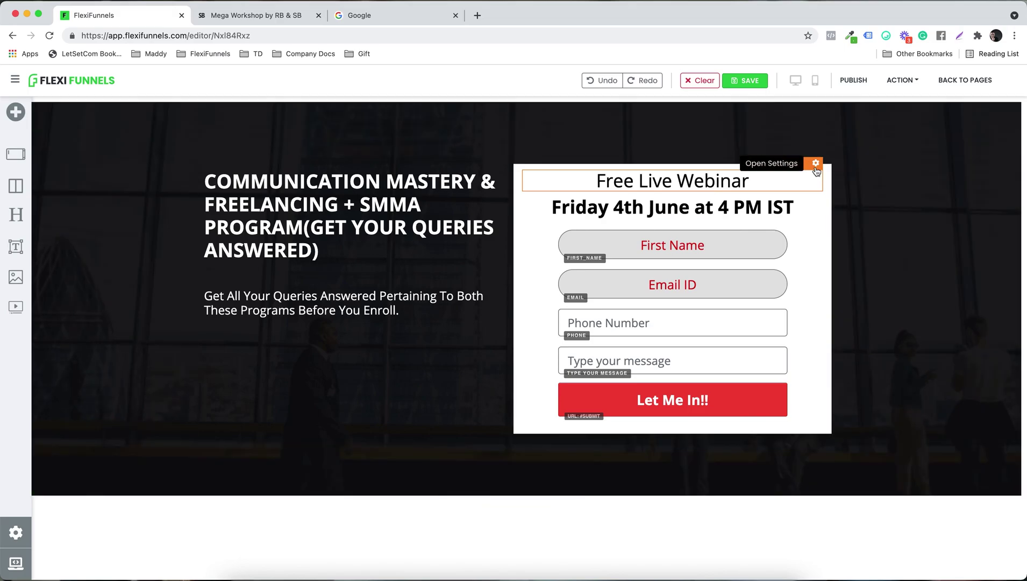
Resize the 'Free Live Webinar' text to about 17 px and colour it red (#d32f2f)
left_click(816, 162)
left_click(859, 223)
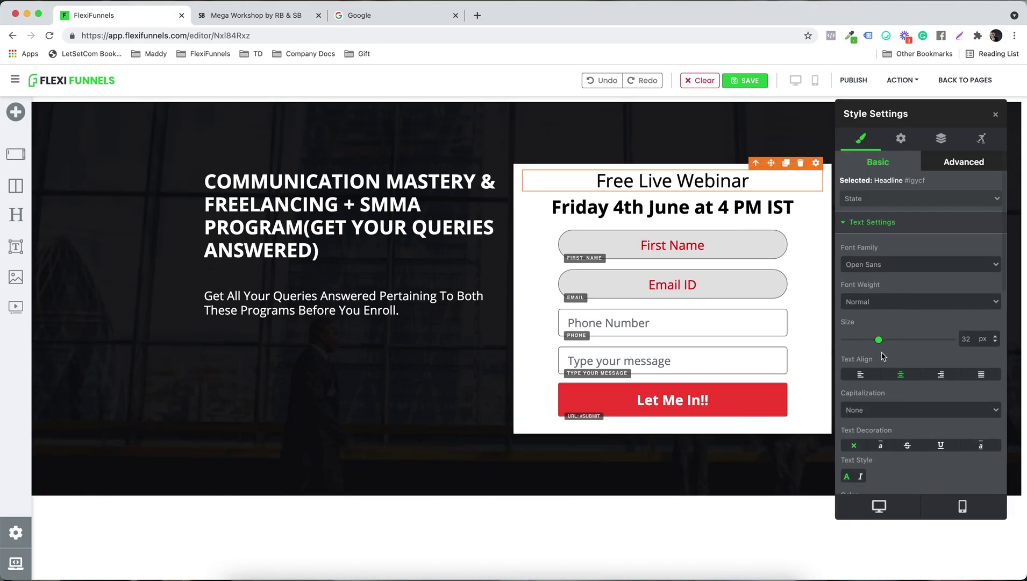
left_click_drag(880, 340, 864, 341)
scroll(915, 345, "down", 5)
left_click(895, 307)
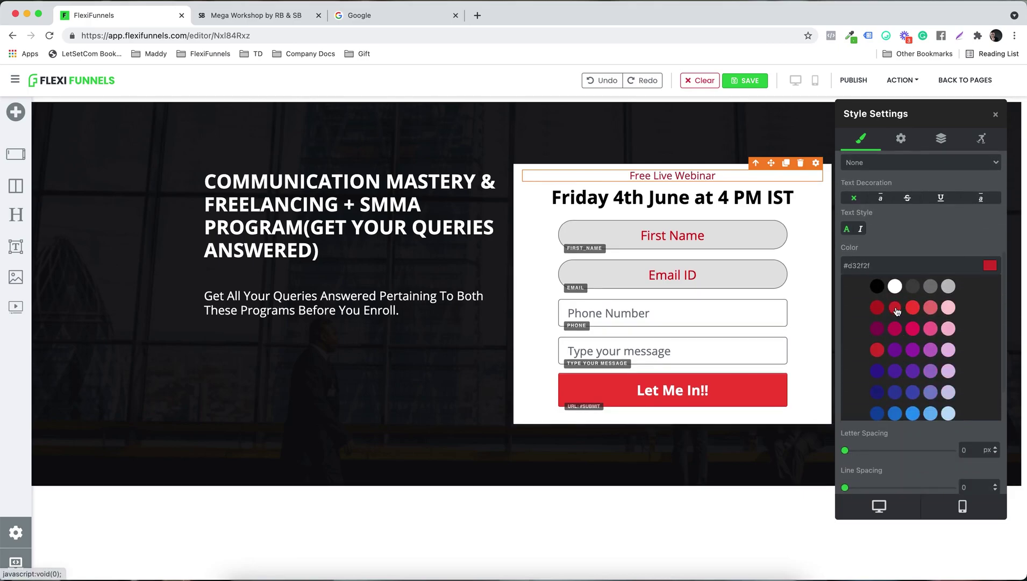
left_click(798, 289)
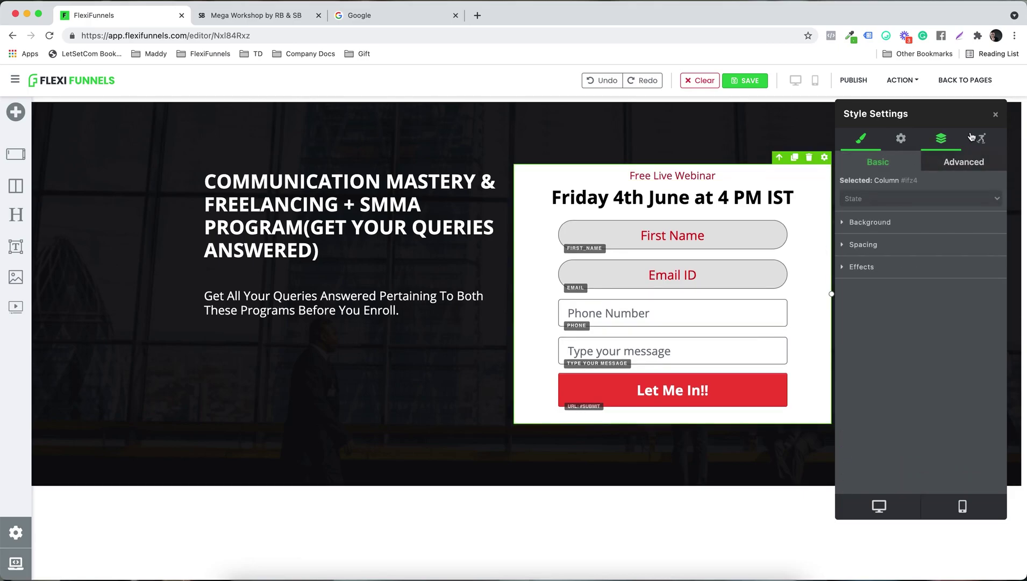
left_click(996, 115)
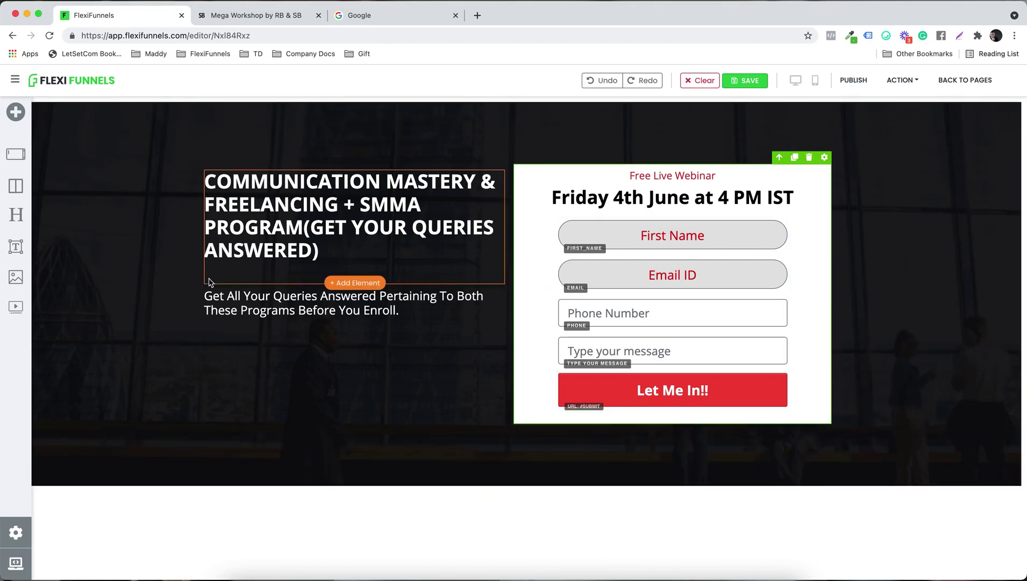
Push the main headline down with a larger top margin
left_click(213, 279)
left_click(497, 162)
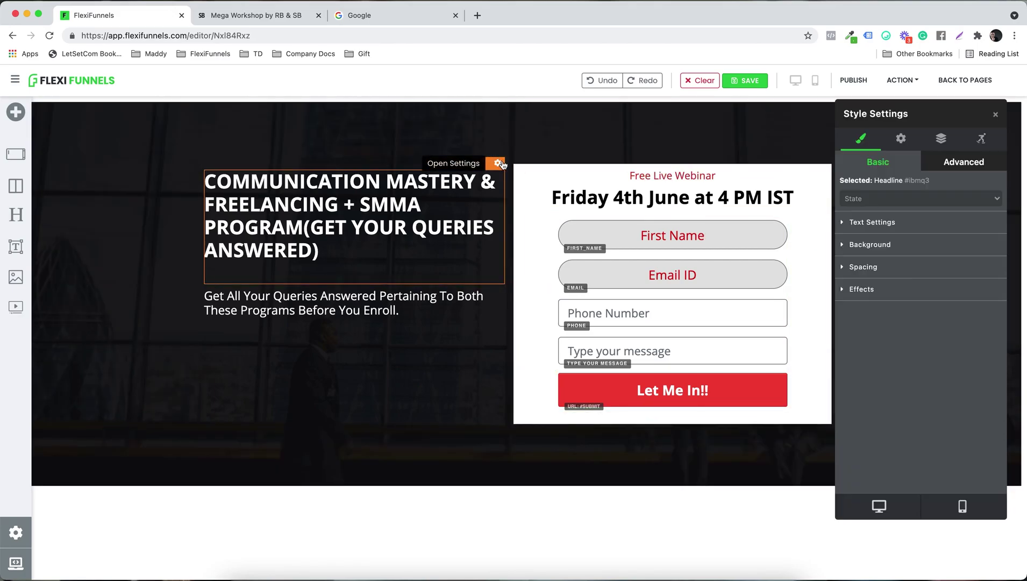
left_click(858, 268)
left_click(858, 380)
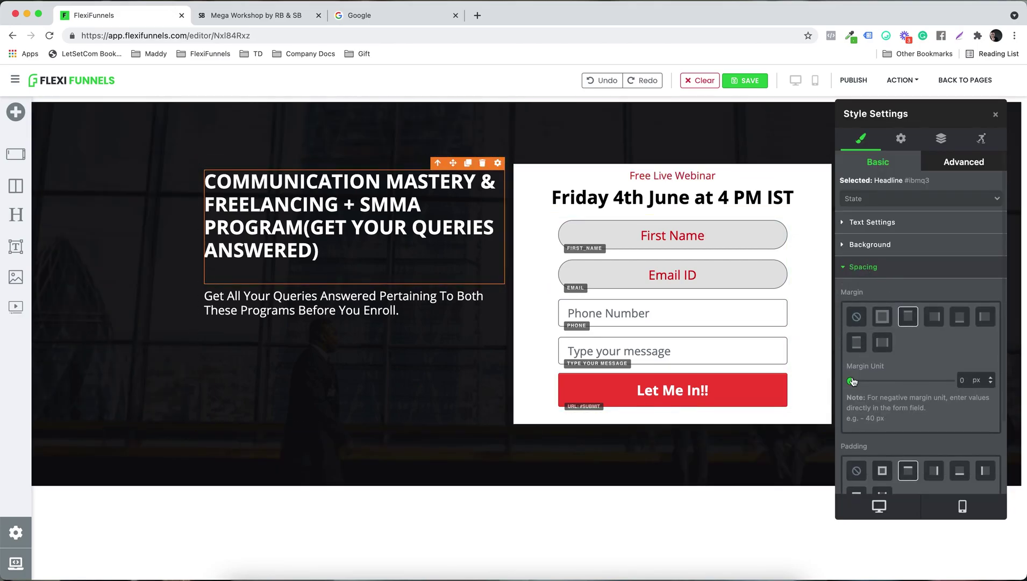
left_click_drag(858, 381, 868, 379)
Add a top margin to the subheadline and compare against the live page
left_click(350, 358)
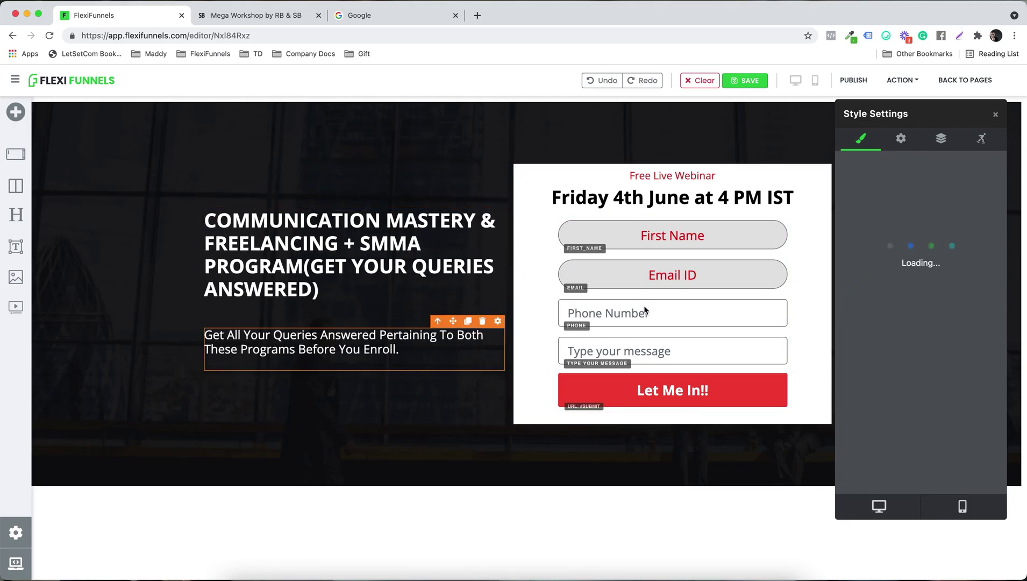
mouse_move(852, 383)
left_mouse_down()
mouse_move(864, 385)
mouse_move(853, 381)
left_mouse_up()
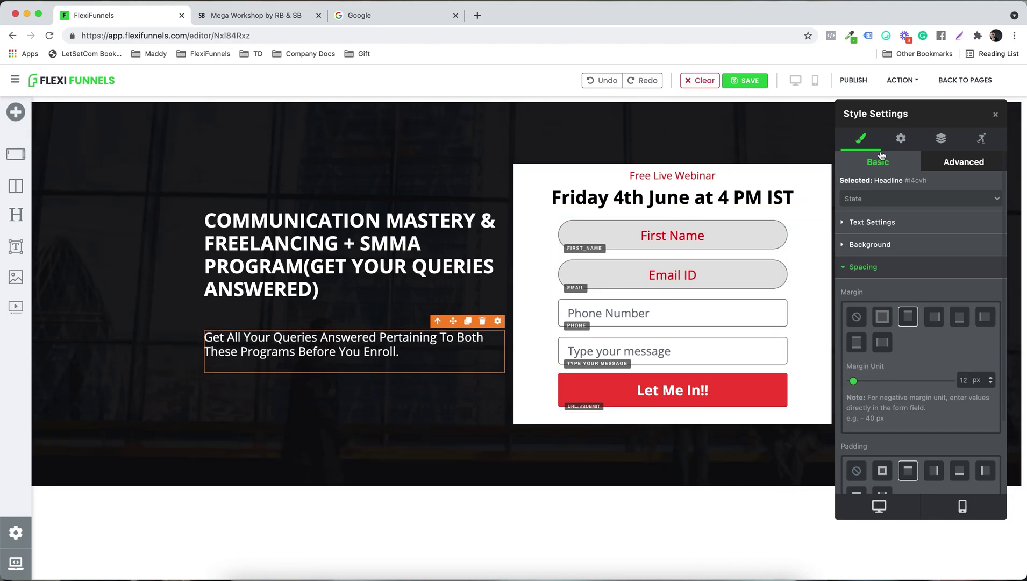
left_click(995, 116)
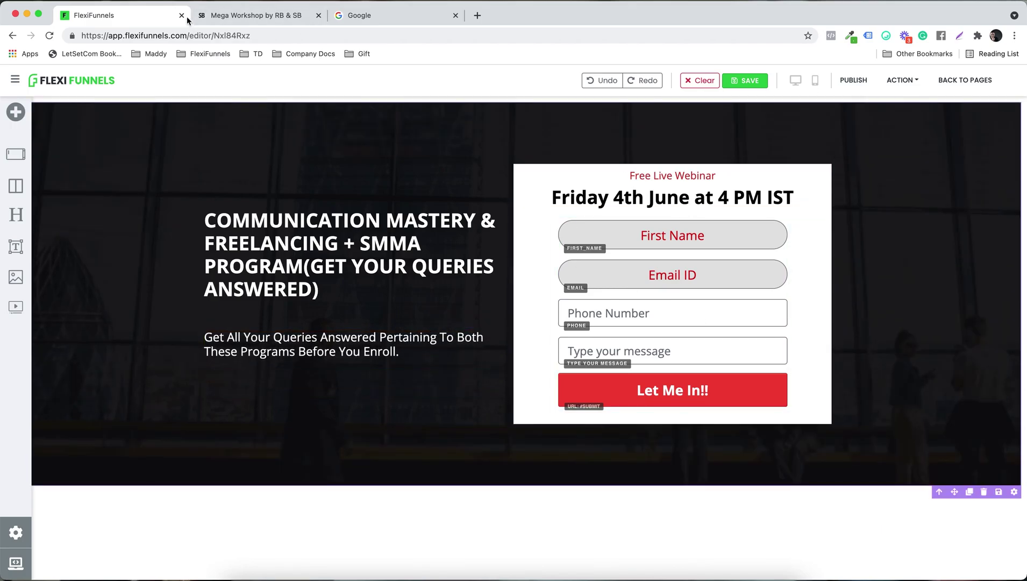
left_click(226, 19)
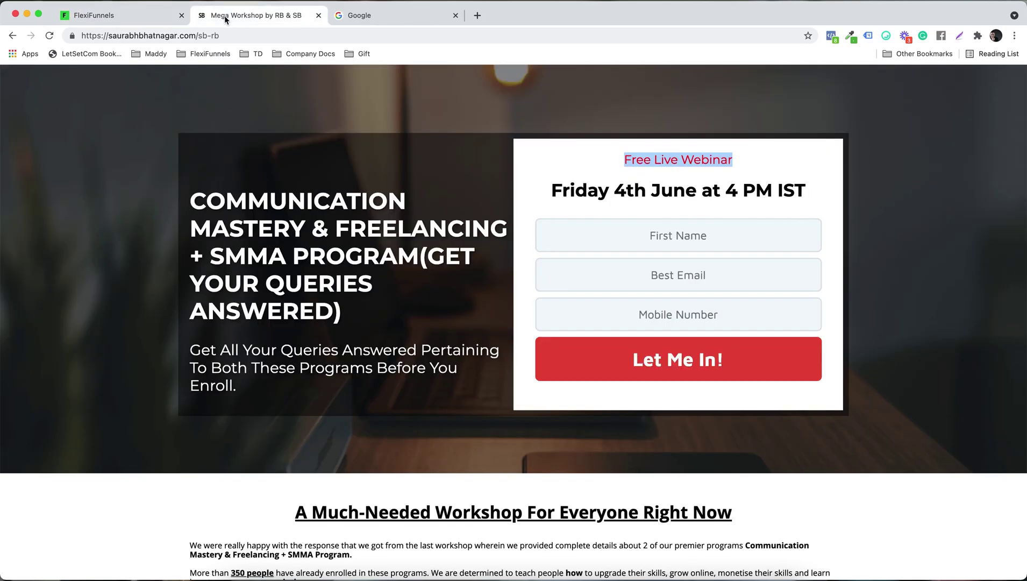
left_click(130, 22)
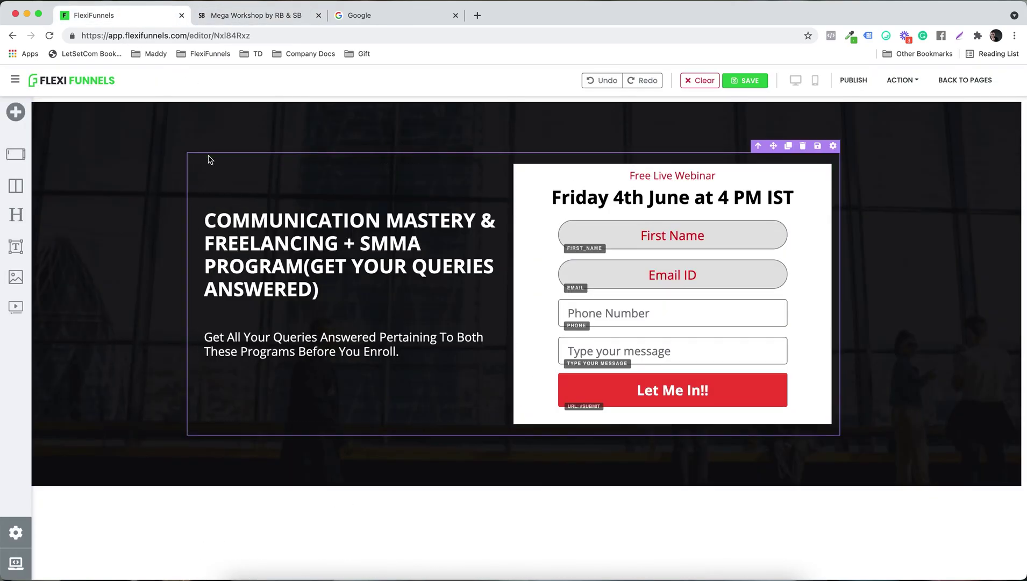
Give the headline section a solid black background
left_click(832, 146)
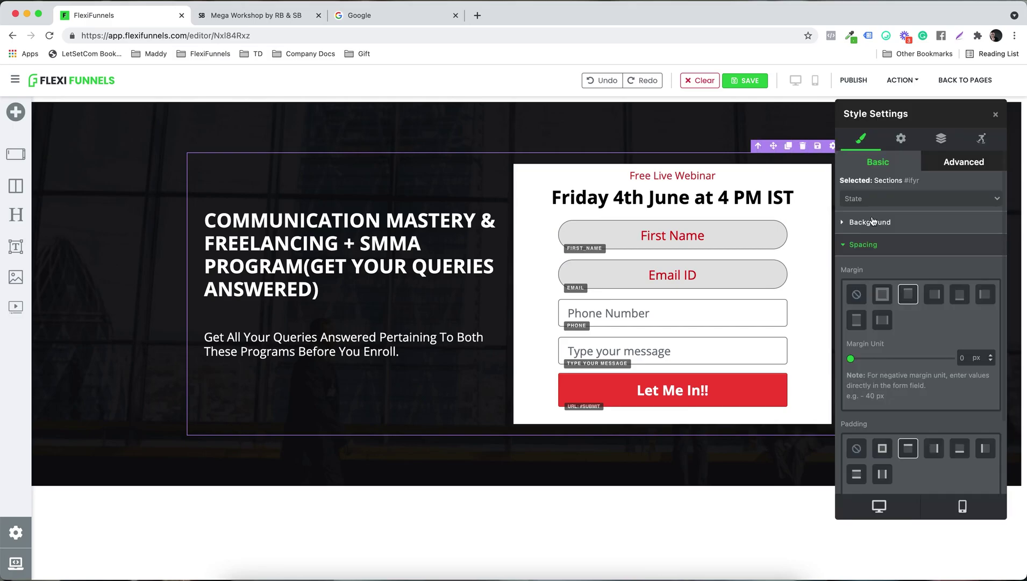
scroll(893, 352, "down", 2)
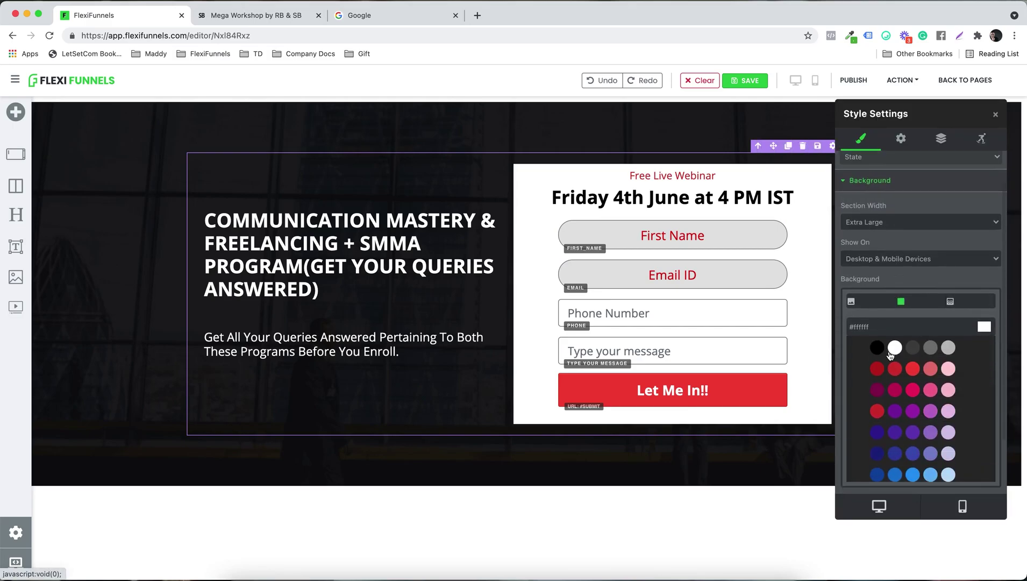
left_click(877, 348)
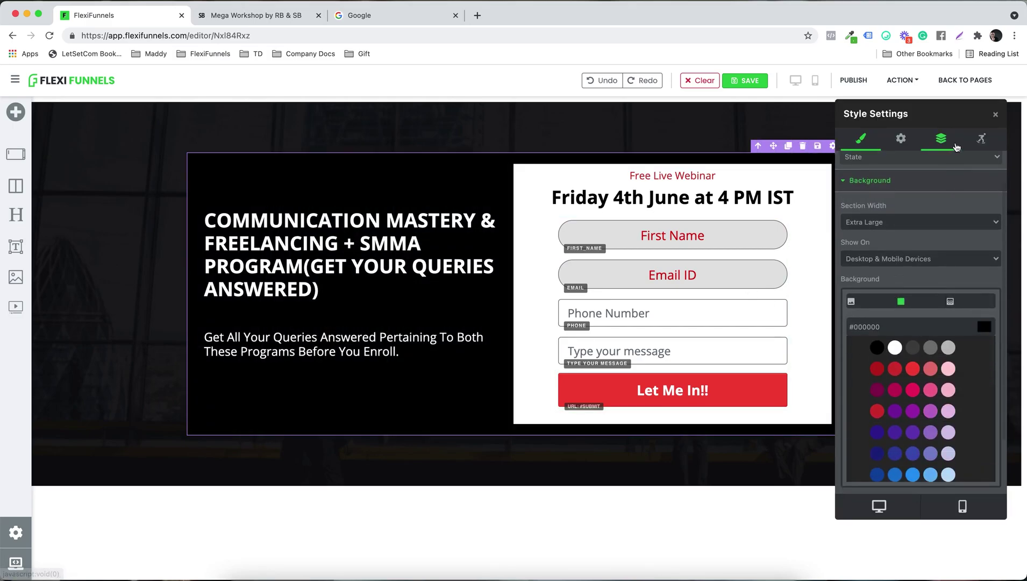
left_click(995, 114)
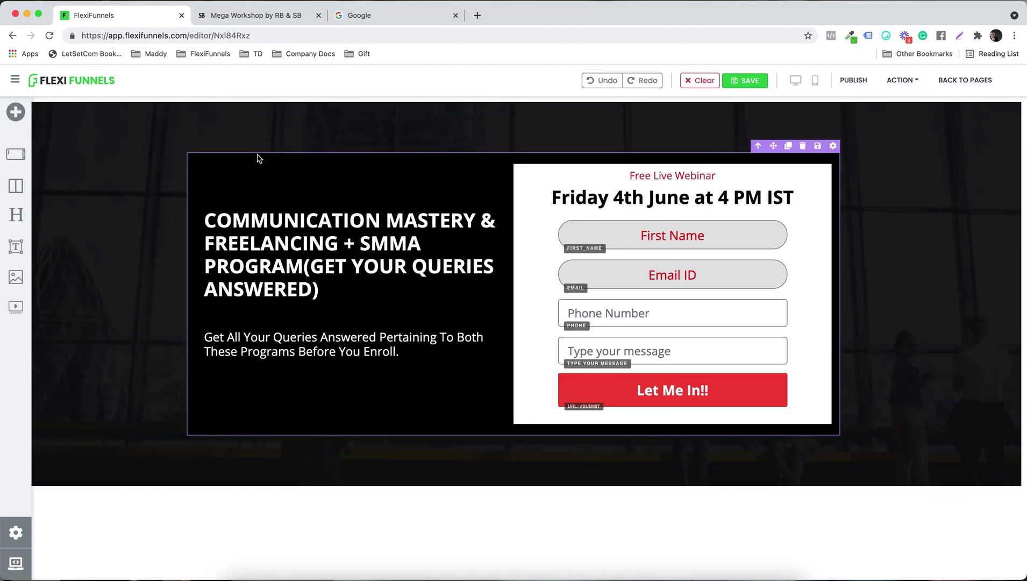
Fine-tune the section background colour and opacity in the colour picker, then republish
left_click(832, 146)
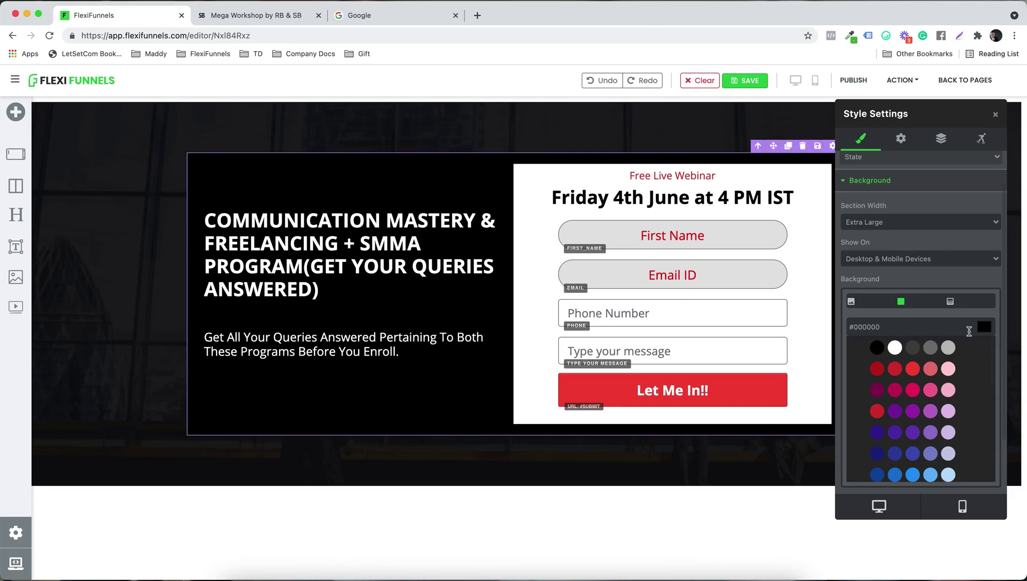
left_click(985, 327)
left_click_drag(987, 248, 977, 247)
left_click(859, 163)
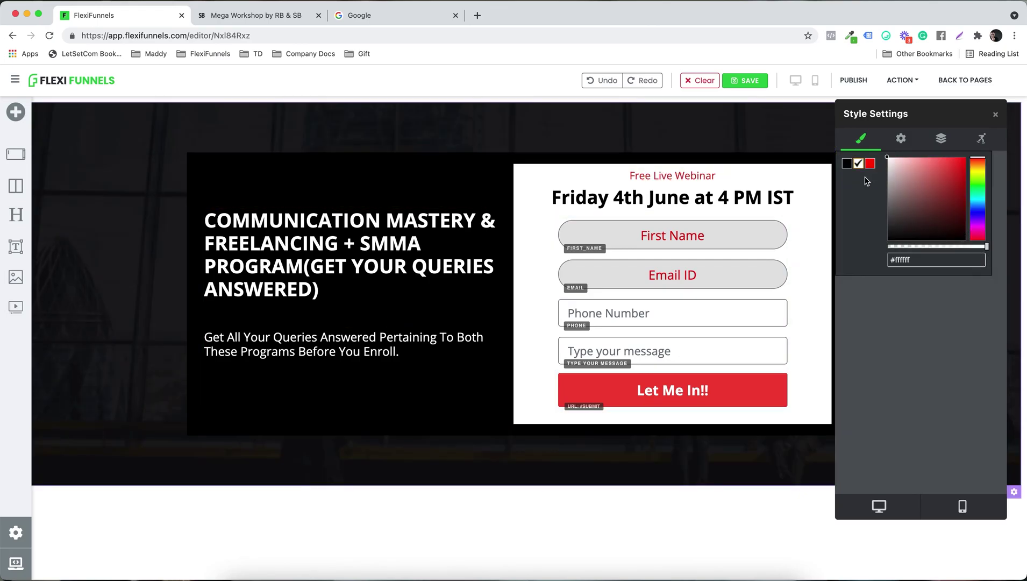
left_click(996, 113)
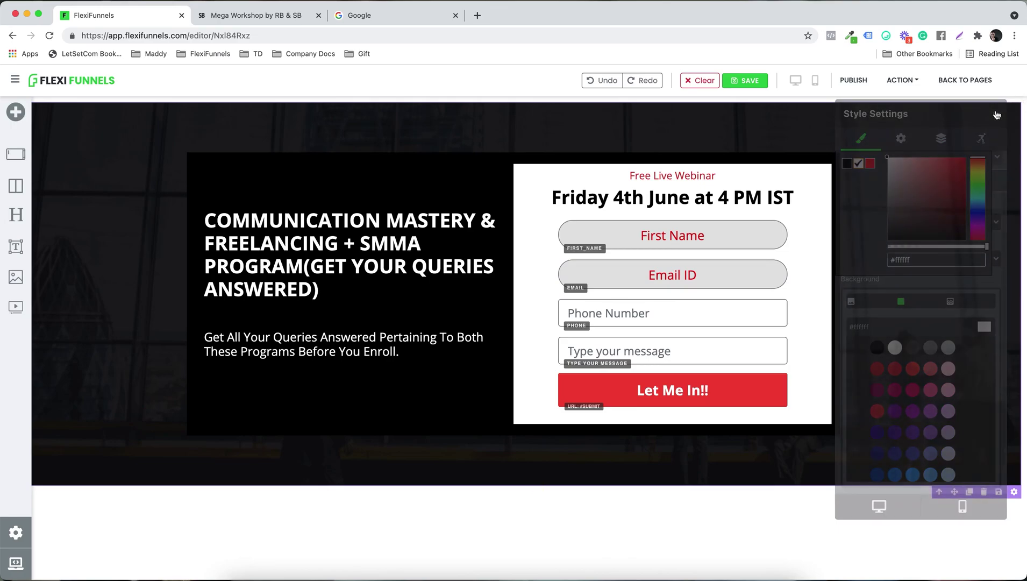
left_click(855, 81)
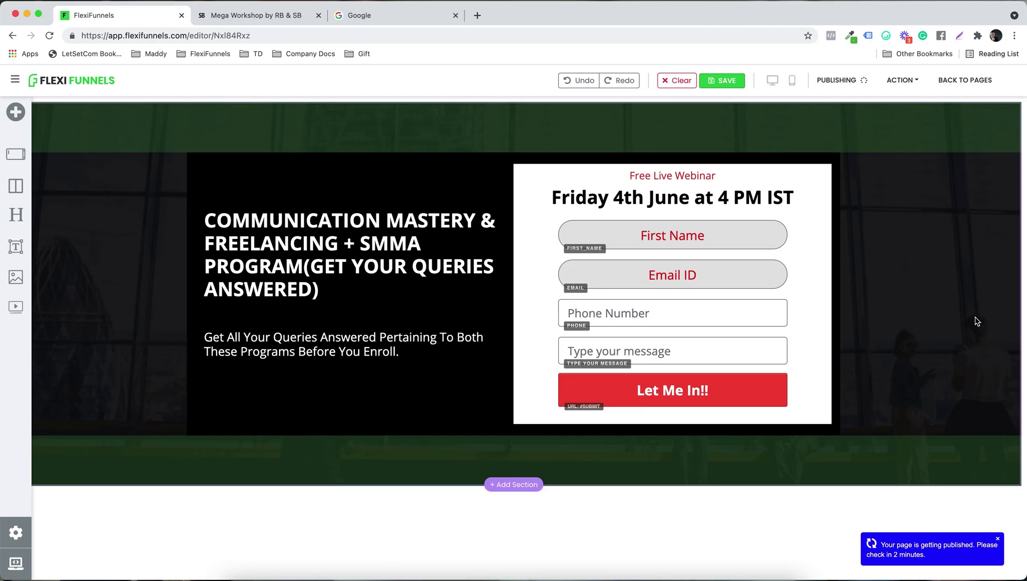
Open the published page in a new tab from the ACTION menu
left_click_drag(898, 543, 960, 545)
left_click(950, 544)
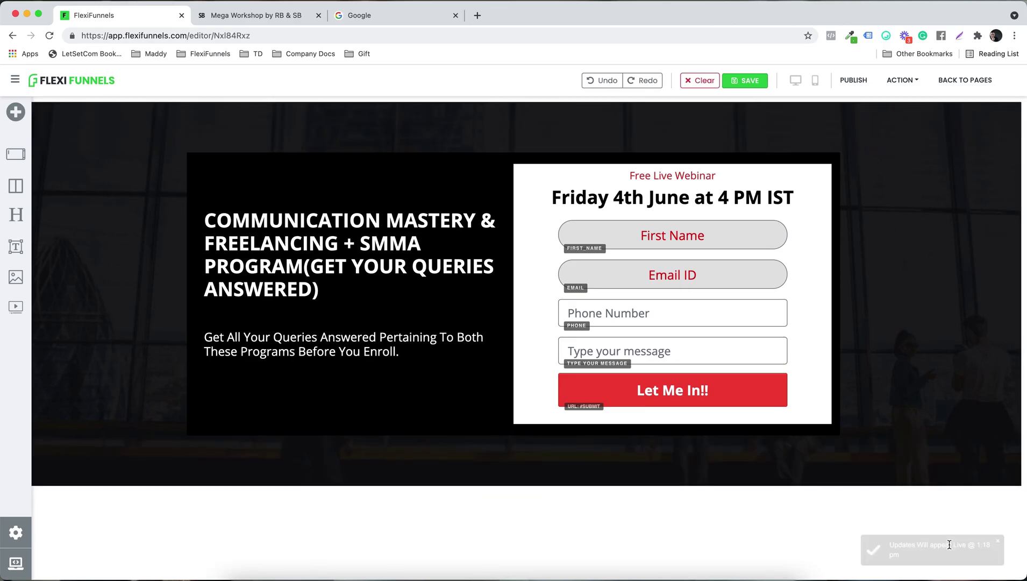
left_click(896, 81)
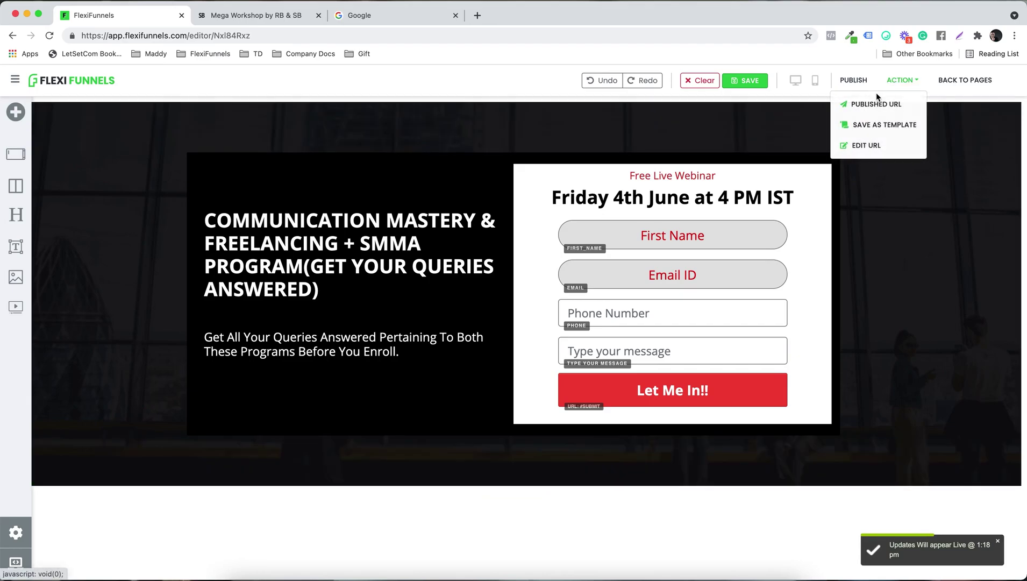
left_click(879, 101)
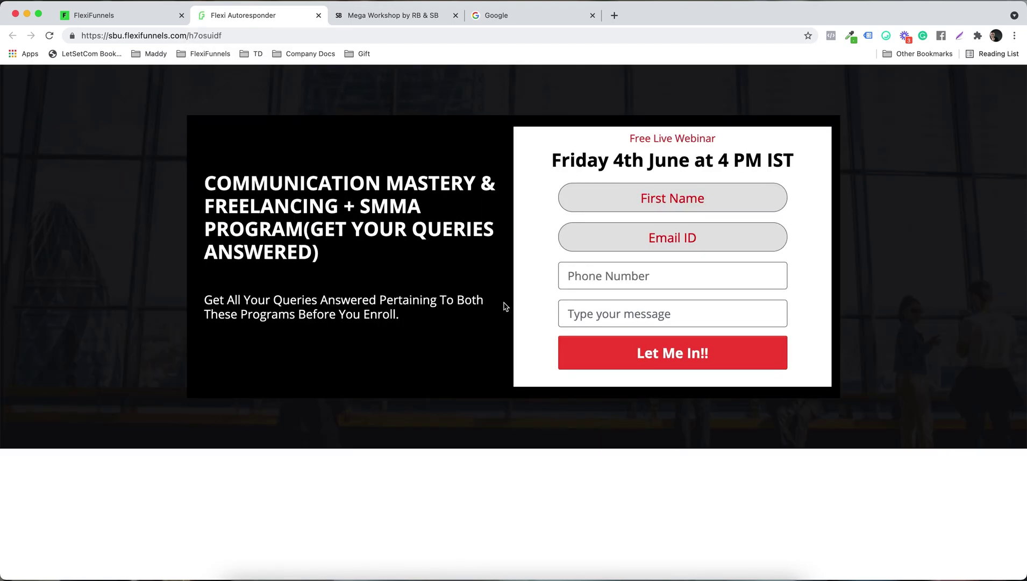
Fill in a test first name, phone number and autofilled e-mail on the live form
left_click(639, 187)
type("Saurabh")
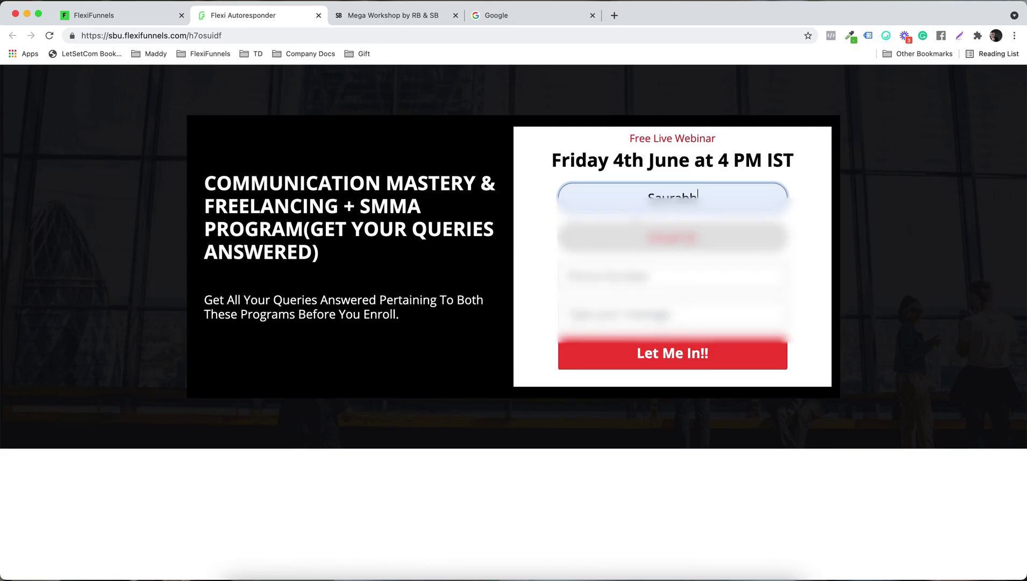
left_click(603, 276)
type("7777777777")
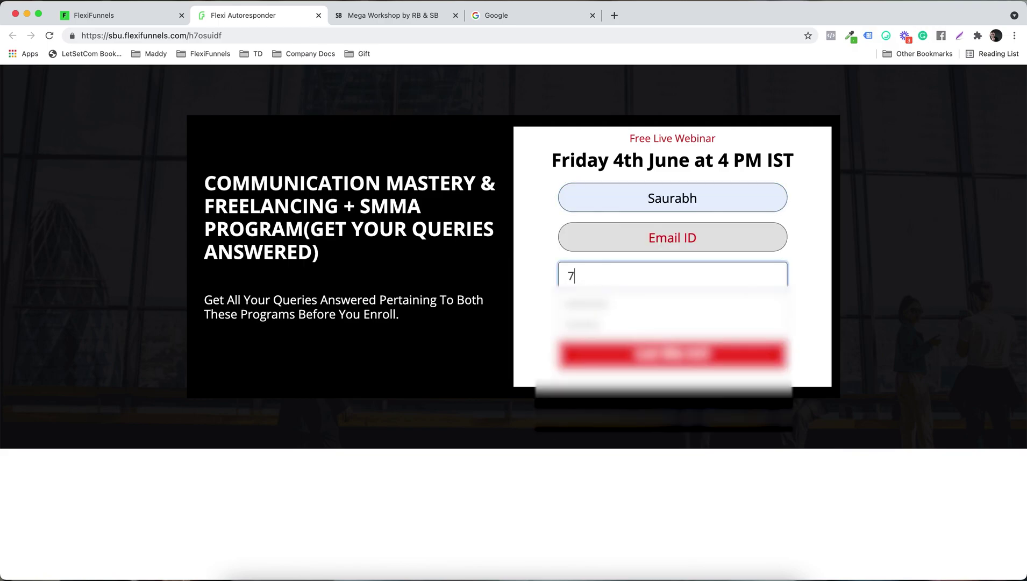
left_click(622, 240)
left_click(654, 260)
key("Down")
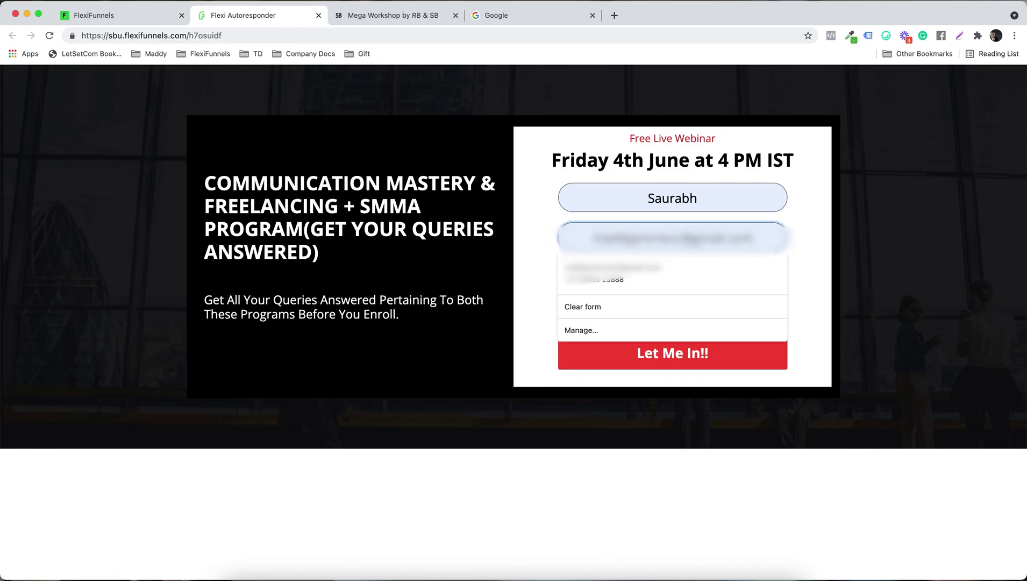
key("Return")
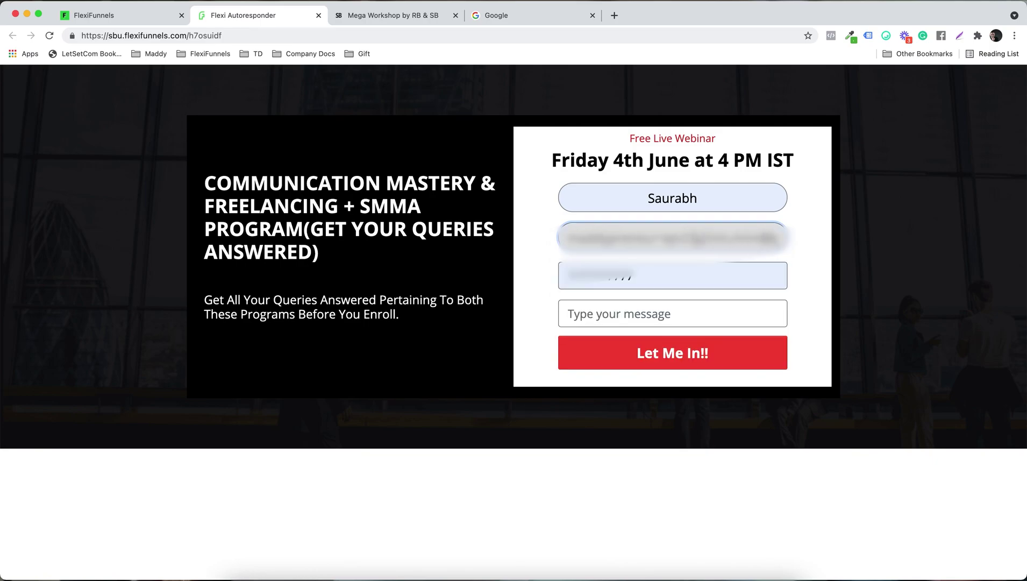
key("BackSpace")
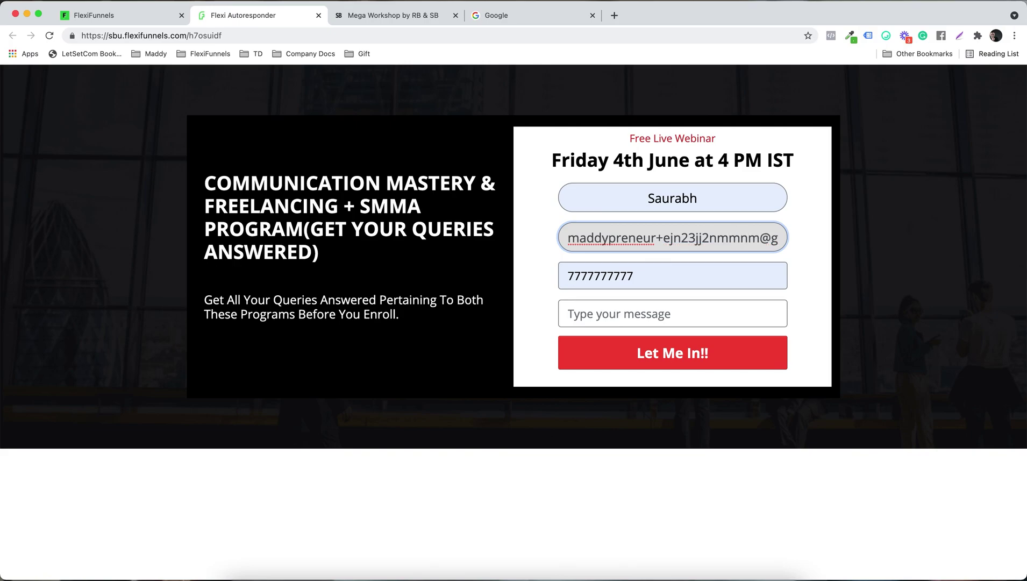
Enter the message '2ej2e3j232j3' and submit the registration with Let Me In!!
left_click(630, 320)
type("2ej2e3j232j3jn")
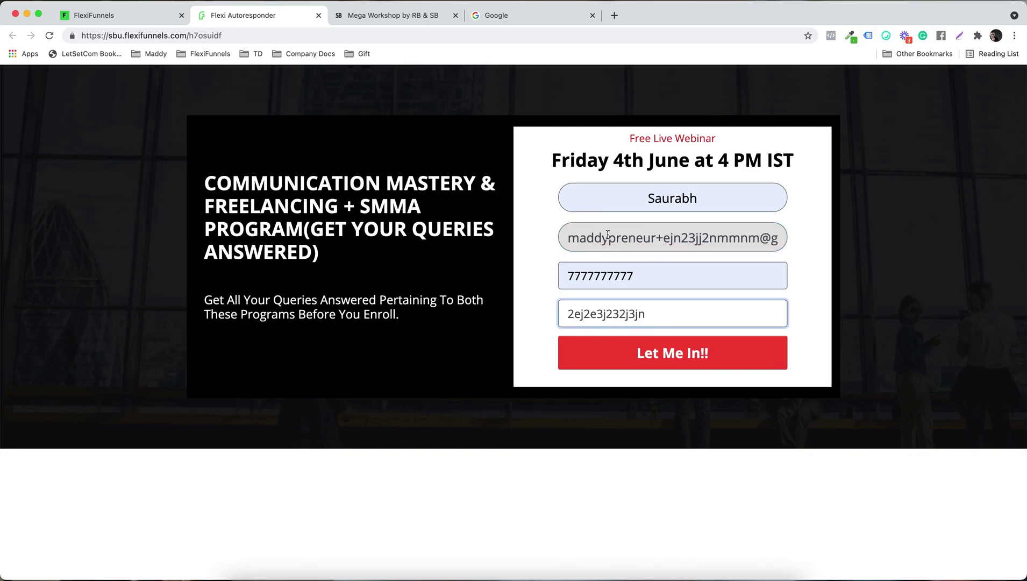
left_click_drag(646, 315, 553, 309)
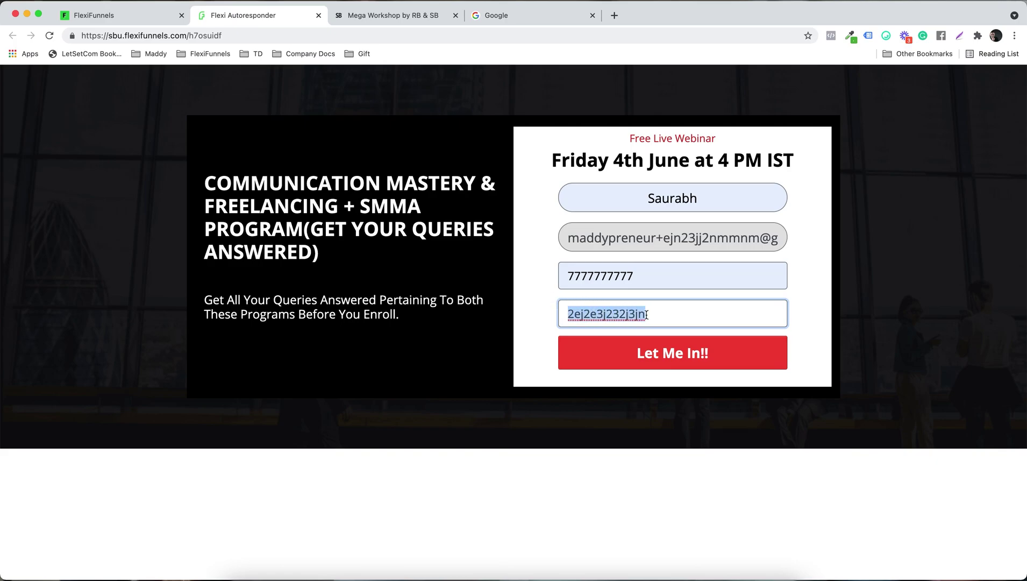
left_click(649, 232)
triple_click(648, 232)
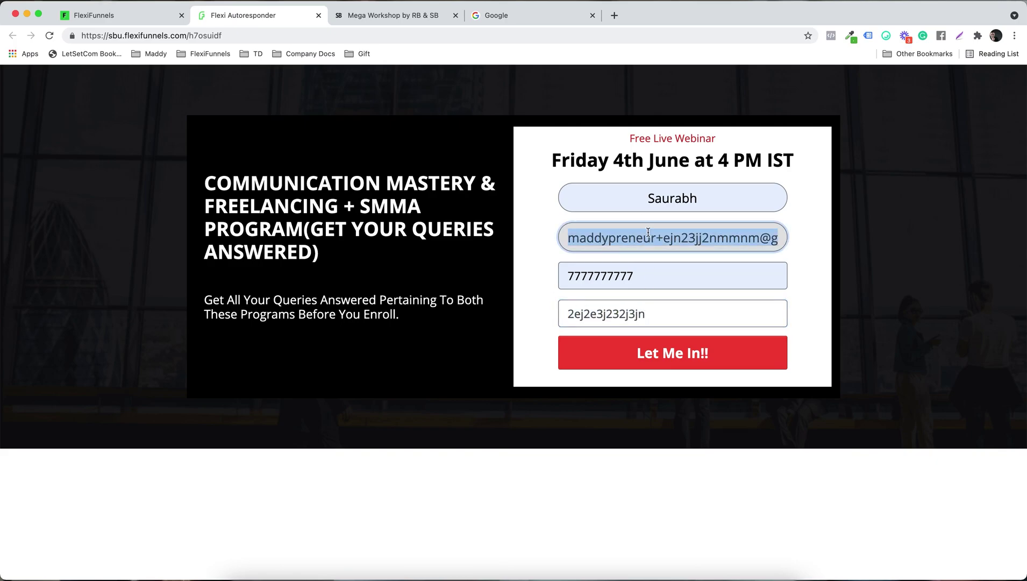
left_click(685, 354)
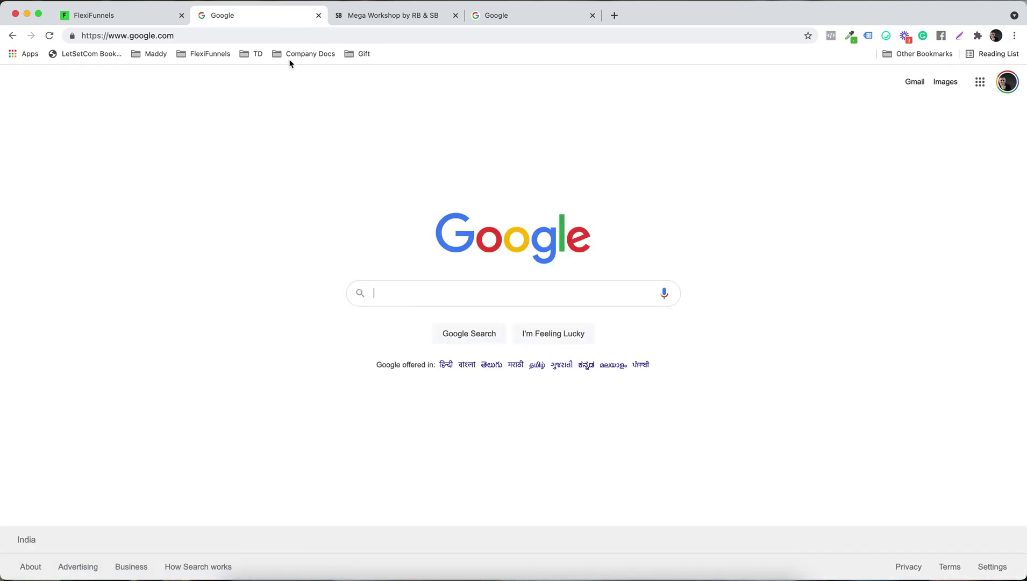
Load the ActiveCampaign admin and the AWeber site in separate browser tabs
left_click(511, 16)
type("https://geekocomputech.activehosted.com/admin/main.php")
key("Return")
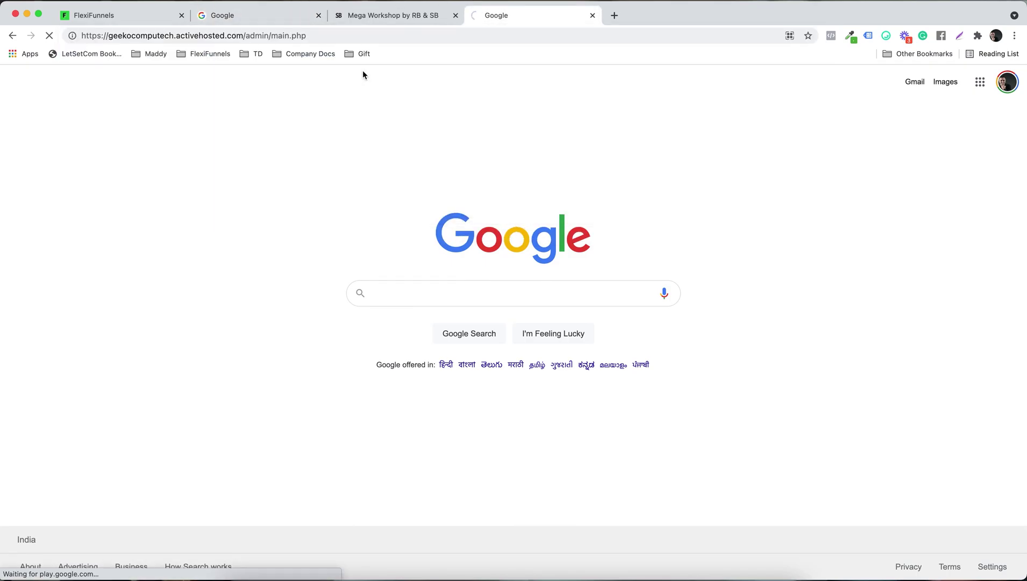
key("super+t")
type("aweber.com")
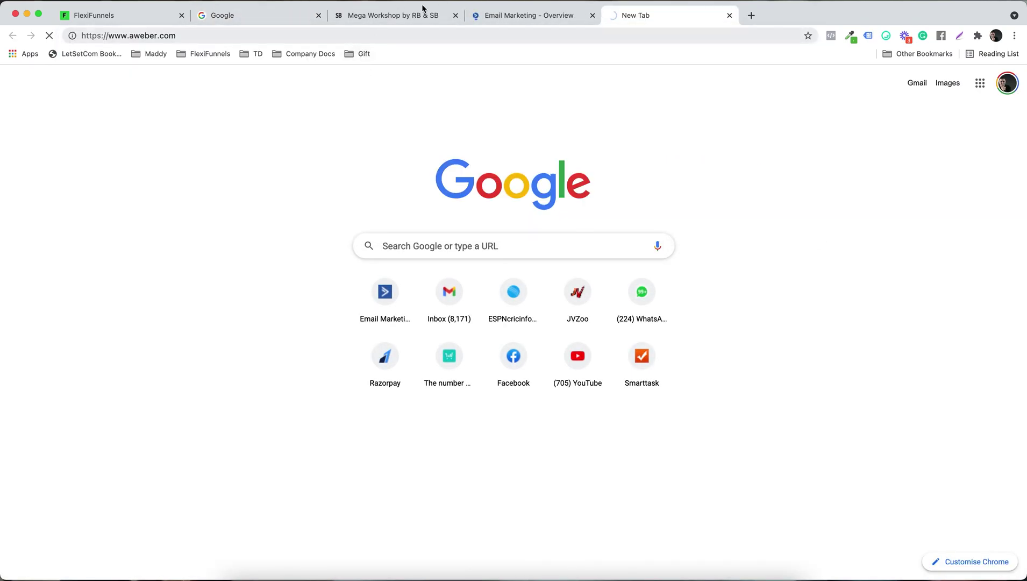
left_click(540, 27)
left_click(537, 22)
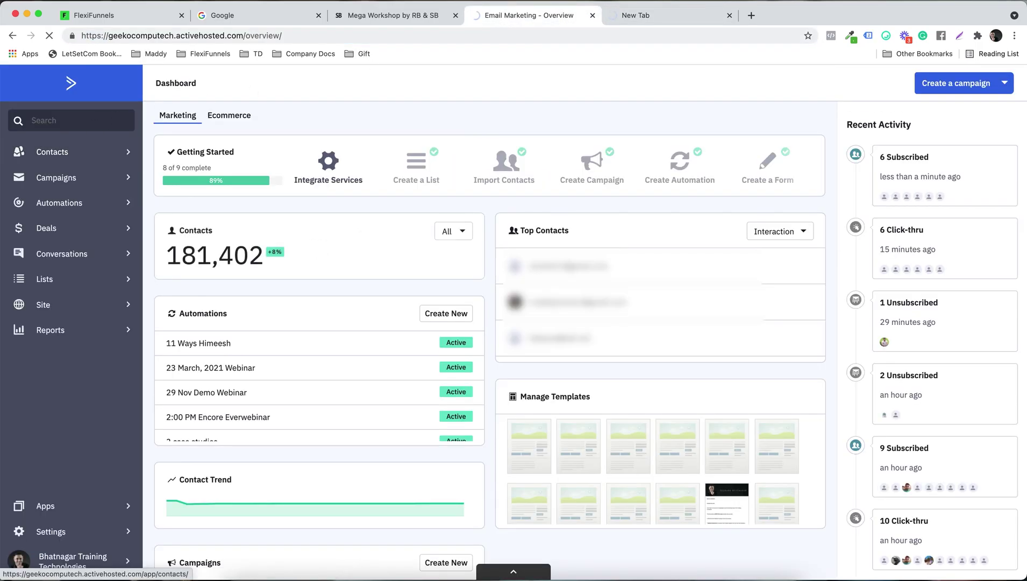
Show AWeber's subscribers filtered to those added today
left_click(659, 16)
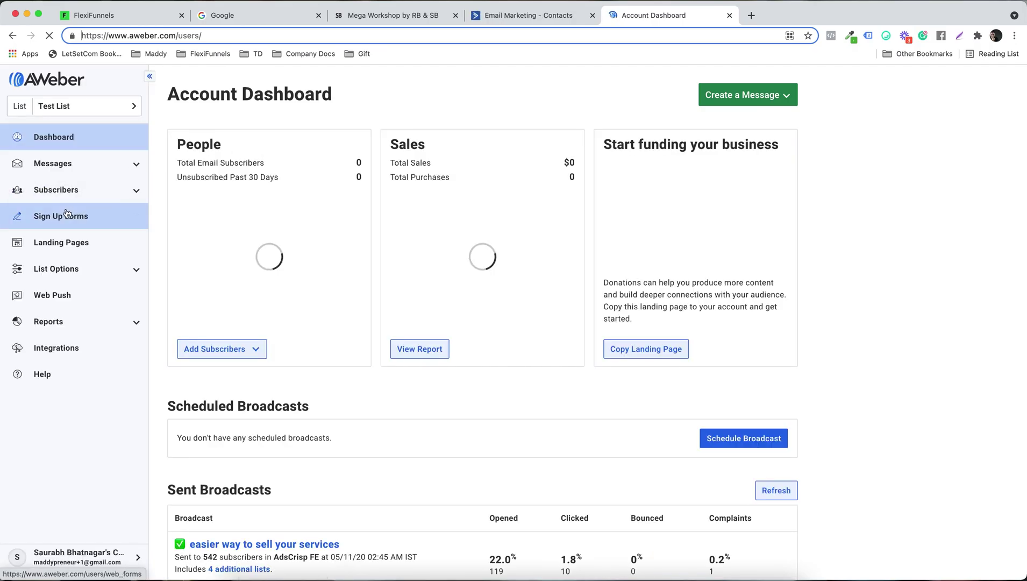
left_click(56, 190)
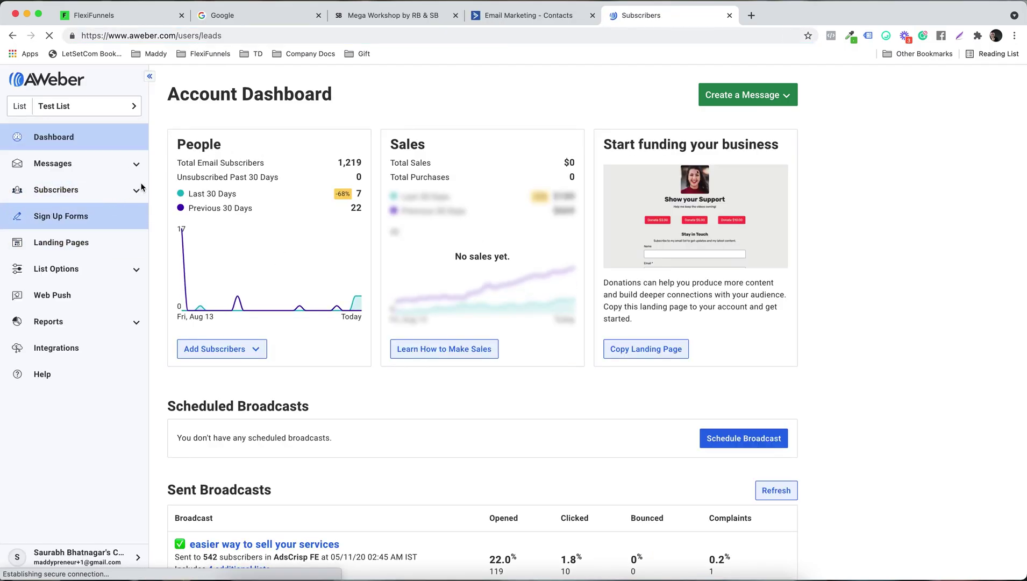
left_click(230, 253)
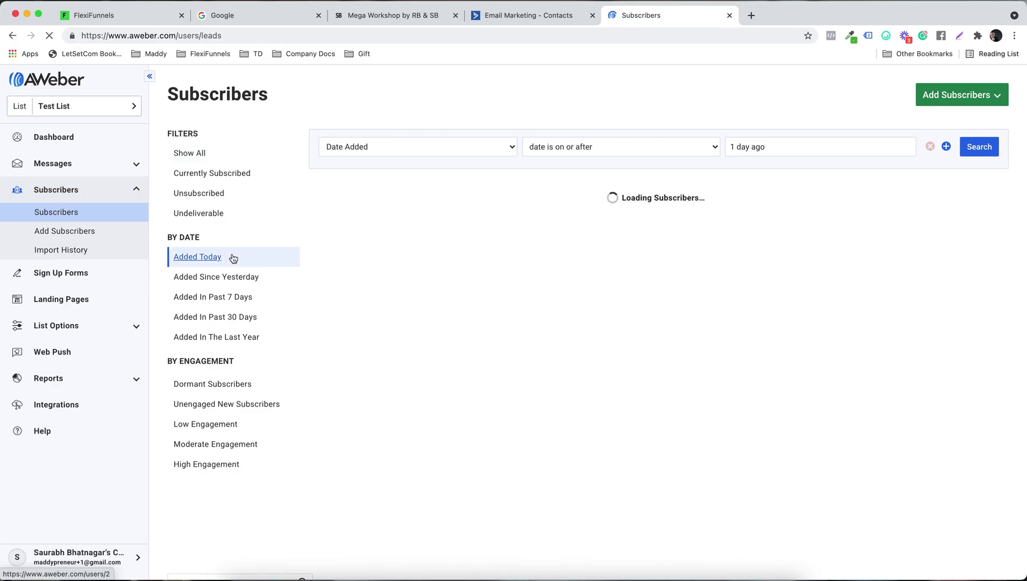
left_click(516, 18)
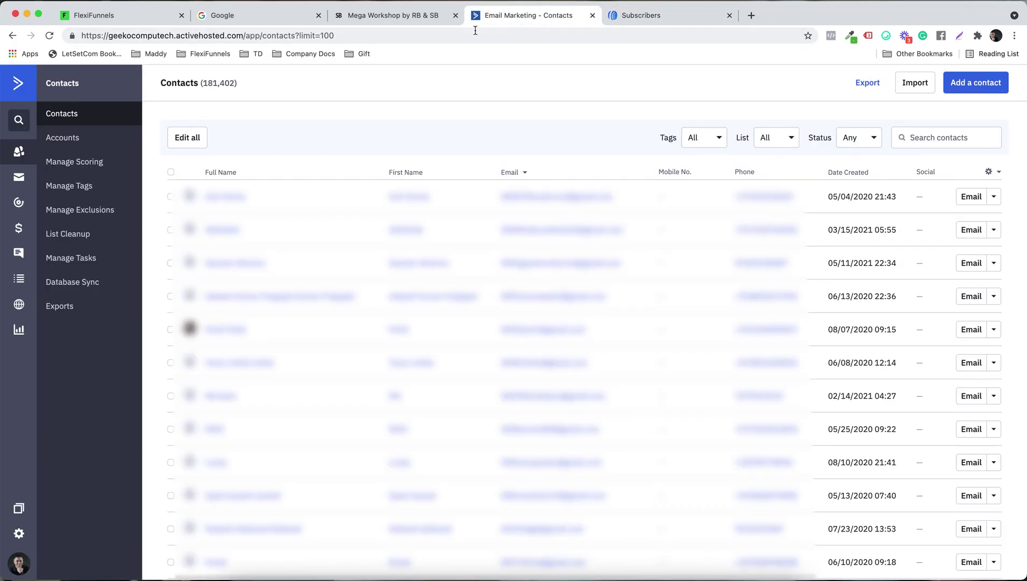
Search ActiveCampaign contacts for the test sign-up's e-mail and check its flexidemo tag and Test List
left_click(967, 139)
key("super+v")
key("Return")
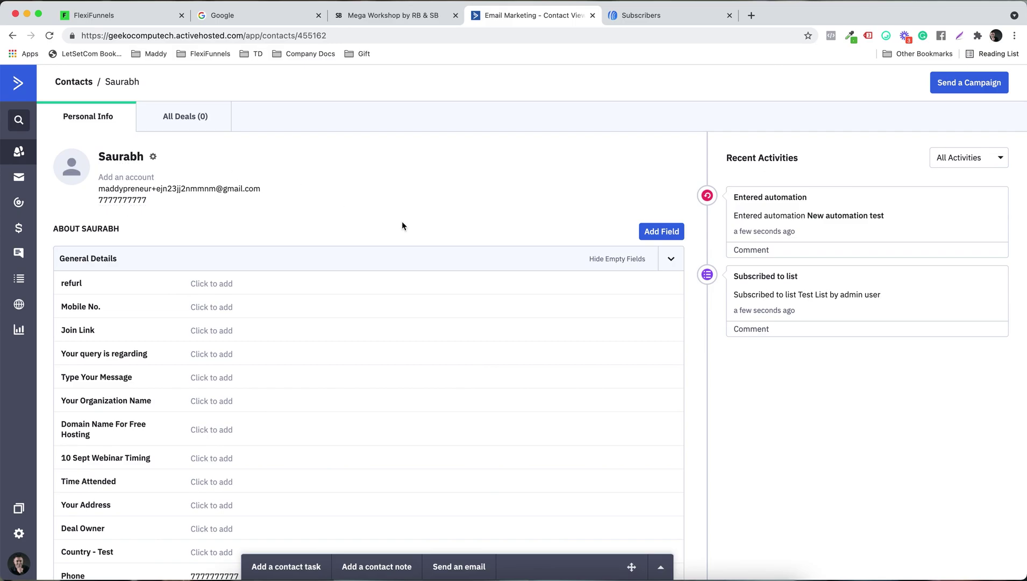
scroll(402, 225, "down", 4)
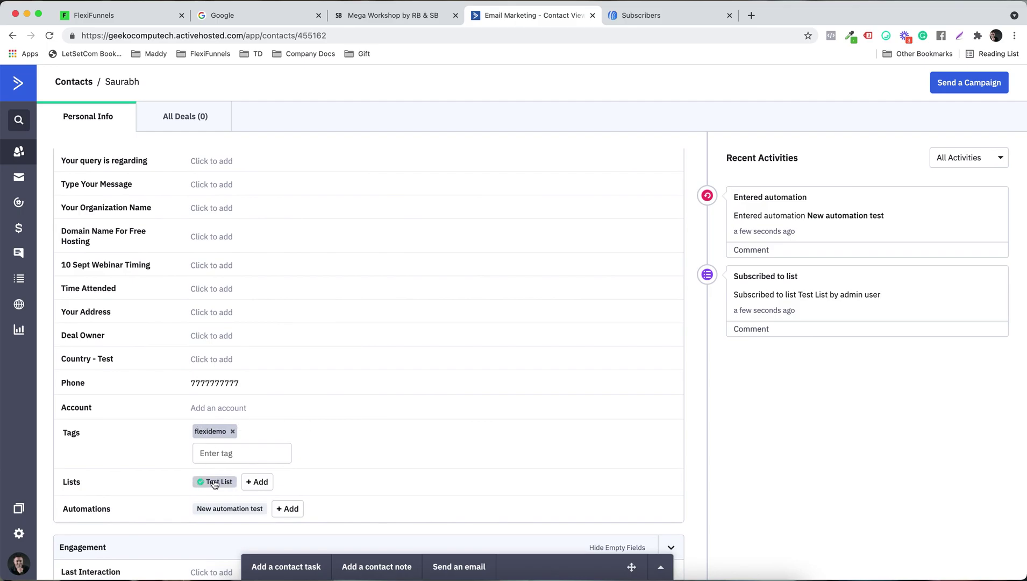
left_click(670, 16)
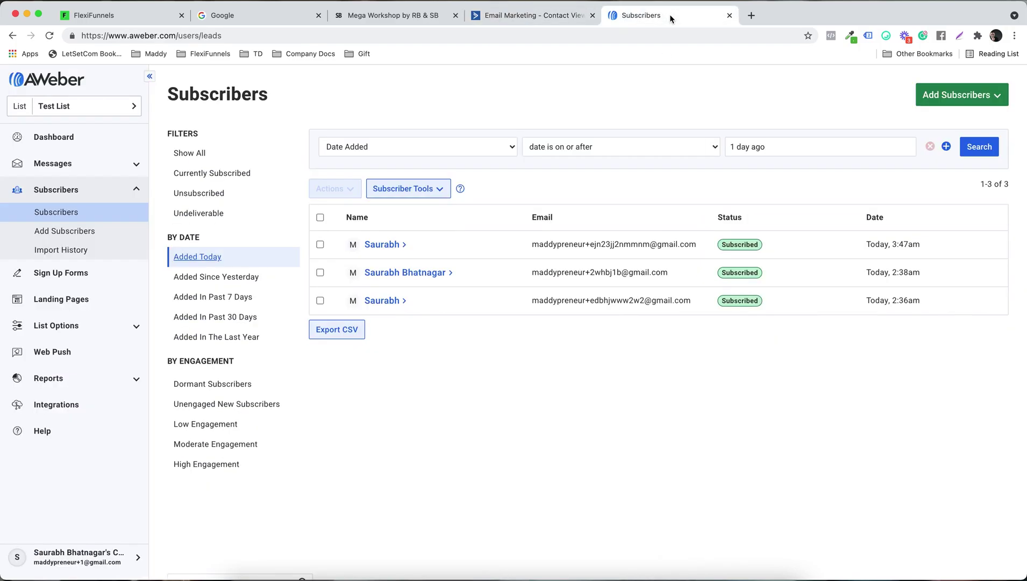
Expand the newest AWeber subscriber and review its Test List status and flexiabc and testabc tags
left_click(384, 244)
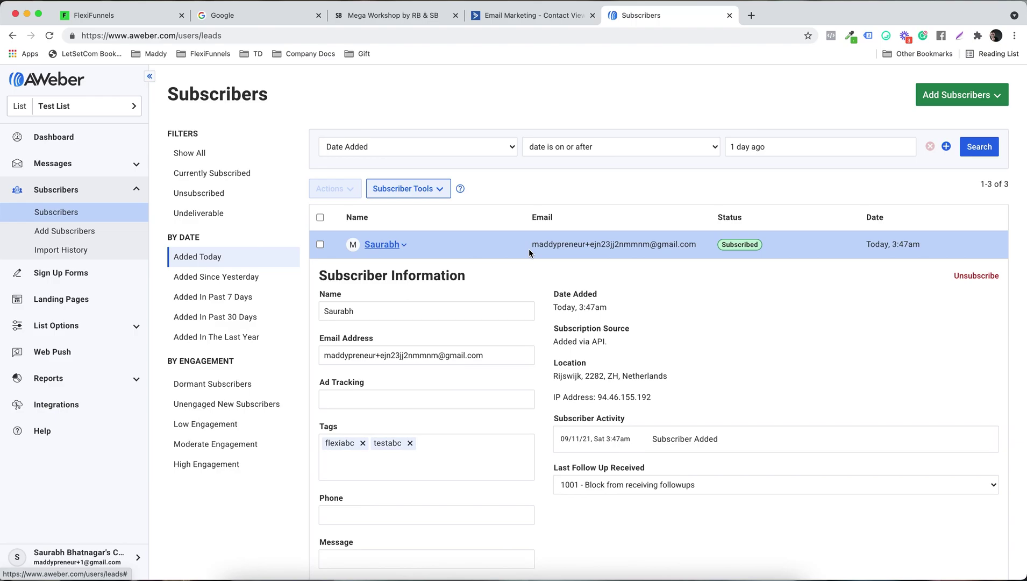
scroll(529, 249, "down", 3)
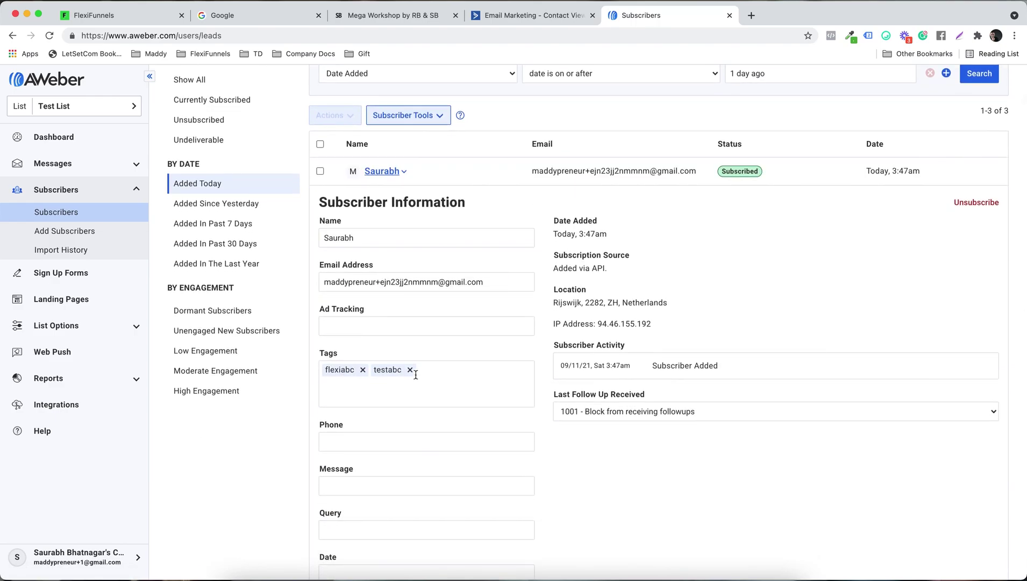
scroll(479, 379, "up", 1)
left_click(437, 291)
left_click(346, 243)
left_click(406, 269)
left_click(417, 278)
left_click(759, 233)
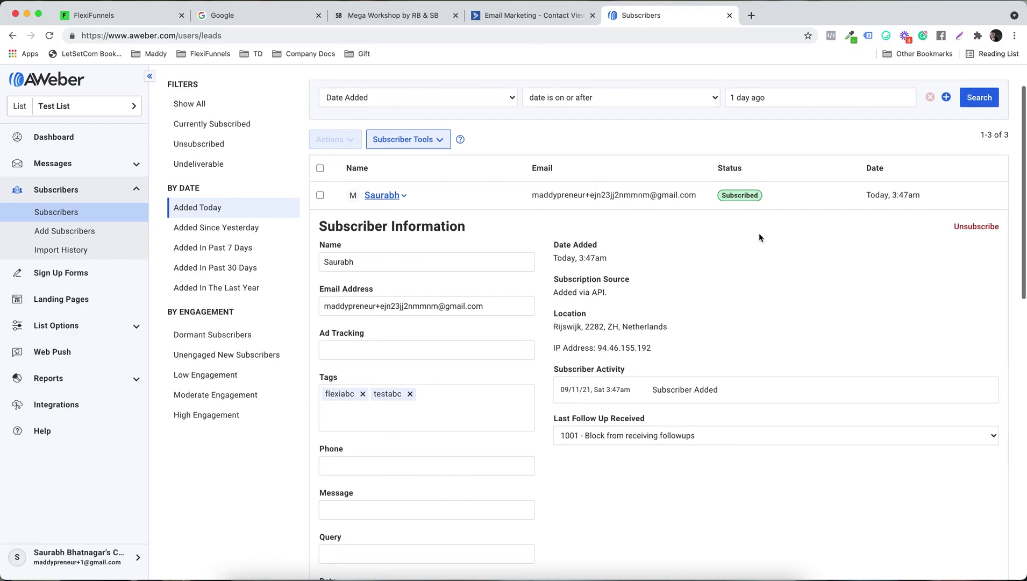
scroll(760, 237, "up", 2)
scroll(760, 237, "down", 5)
scroll(759, 237, "down", 10)
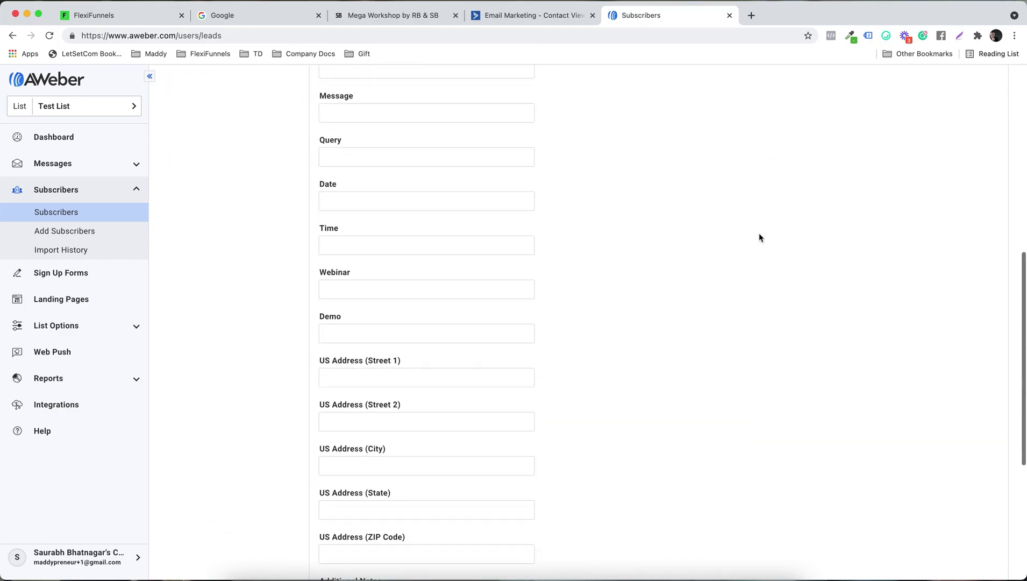
scroll(759, 237, "up", 13)
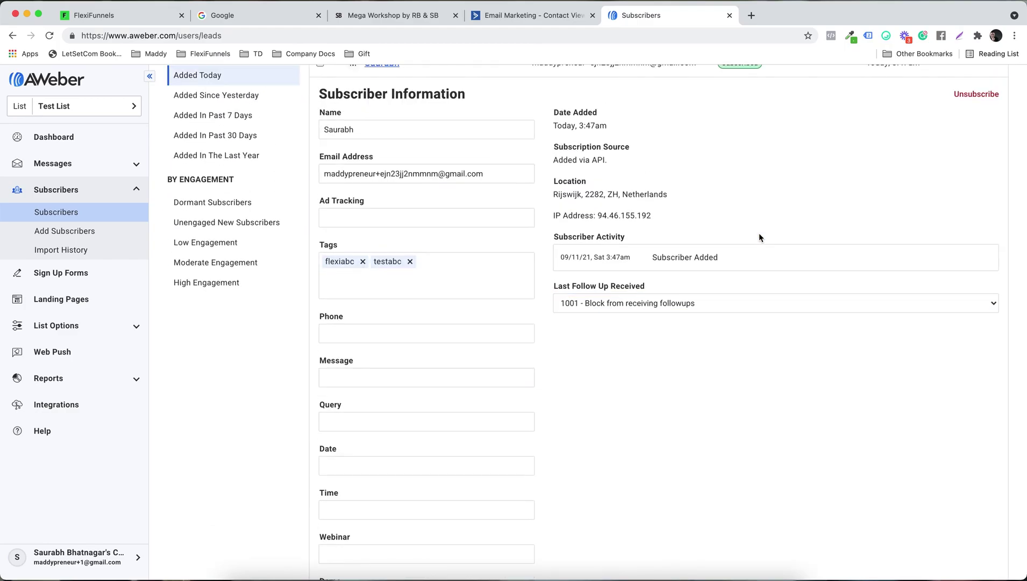
scroll(759, 237, "up", 2)
scroll(759, 237, "up", 3)
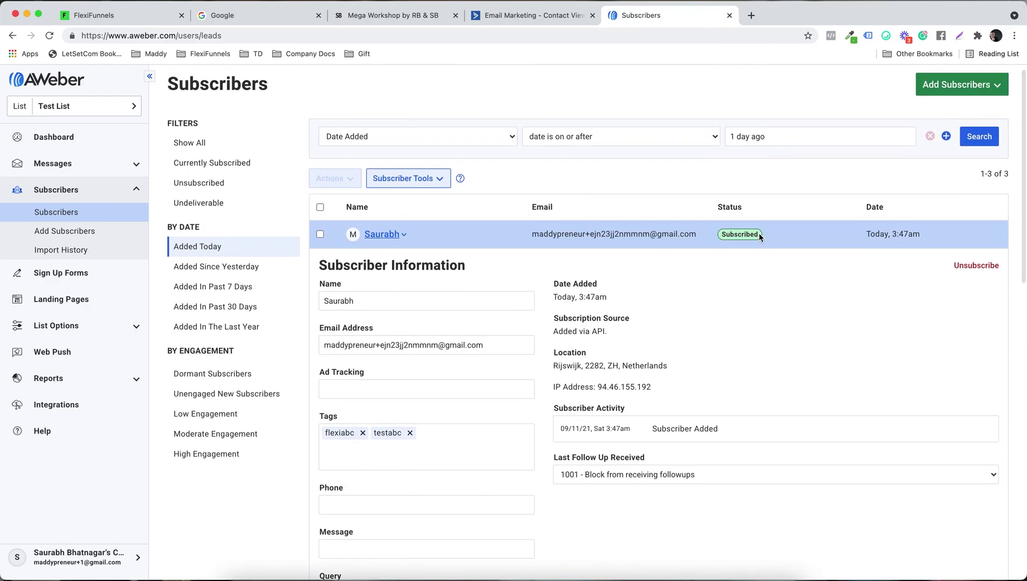
scroll(759, 235, "up", 1)
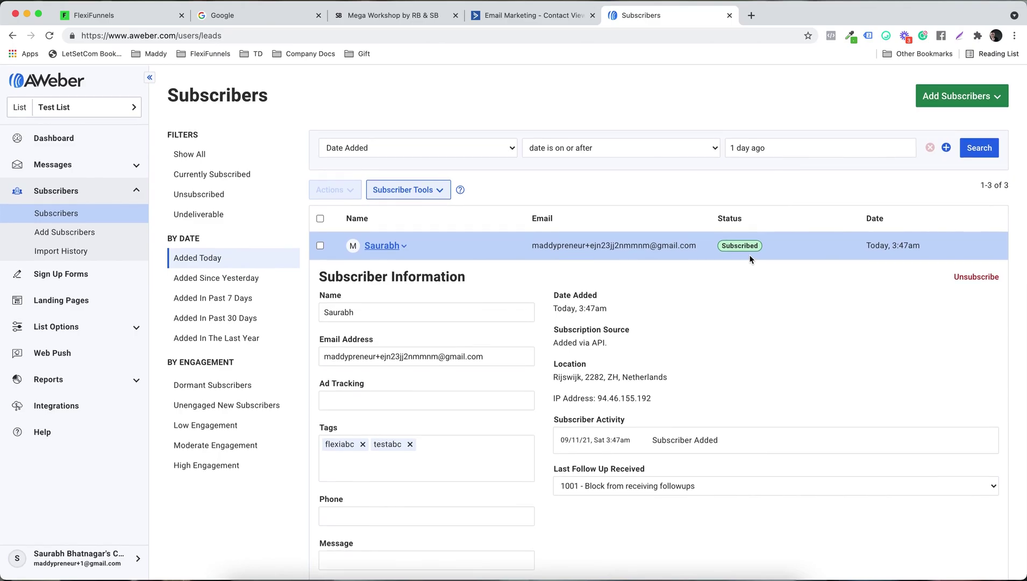
scroll(641, 370, "down", 4)
scroll(641, 371, "down", 2)
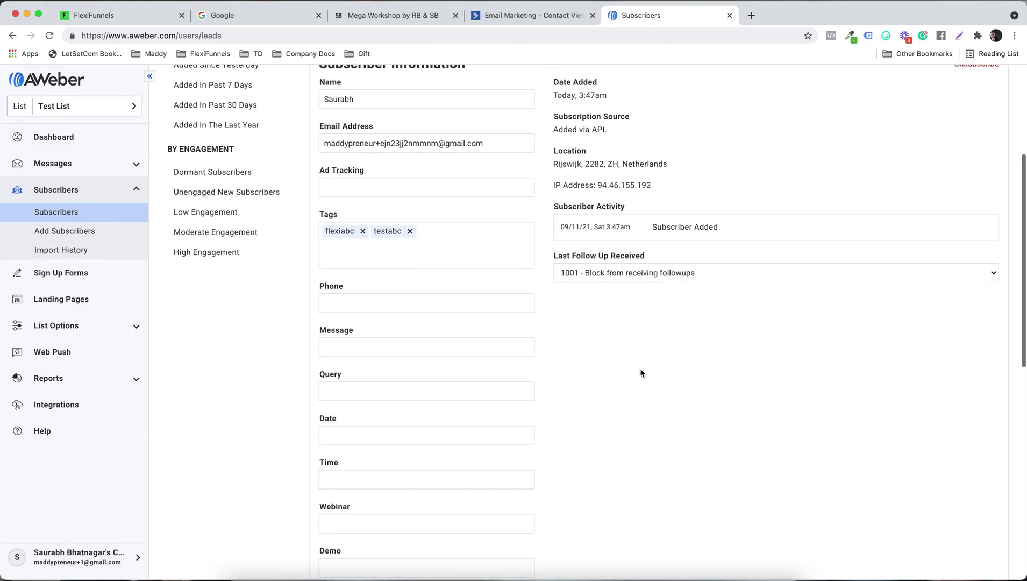
scroll(641, 371, "up", 5)
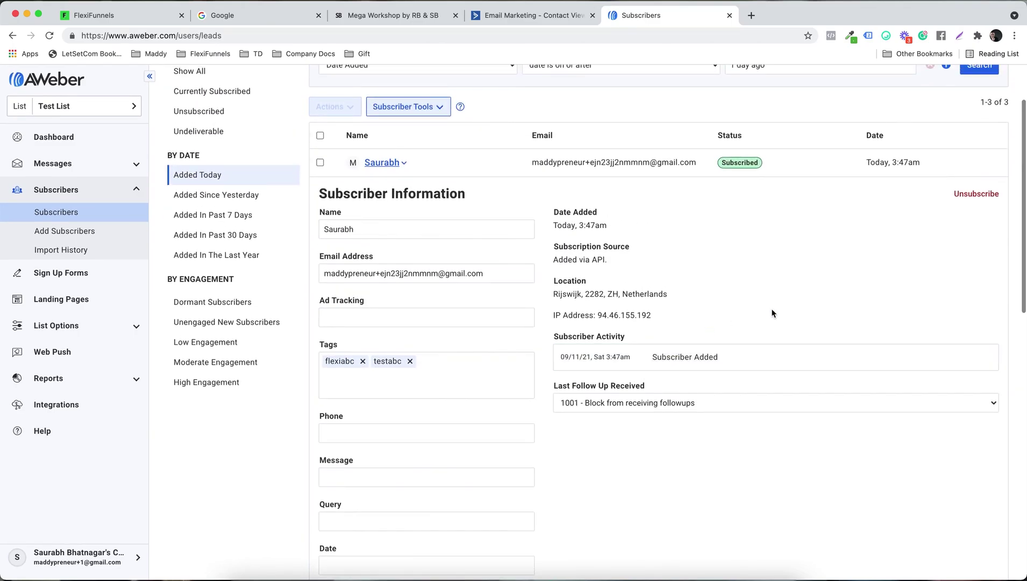
scroll(772, 312, "down", 10)
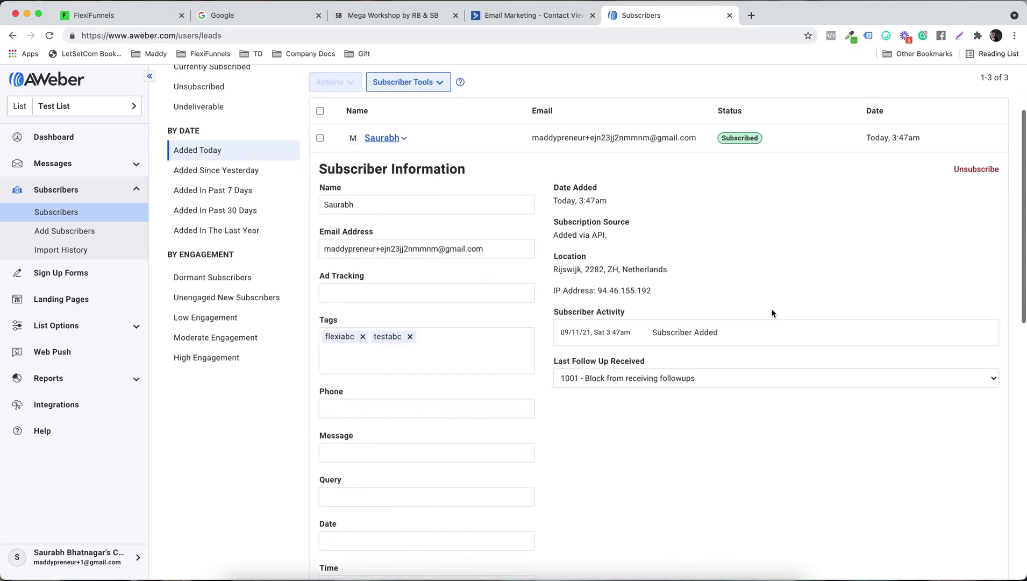
scroll(772, 312, "down", 3)
scroll(772, 312, "up", 12)
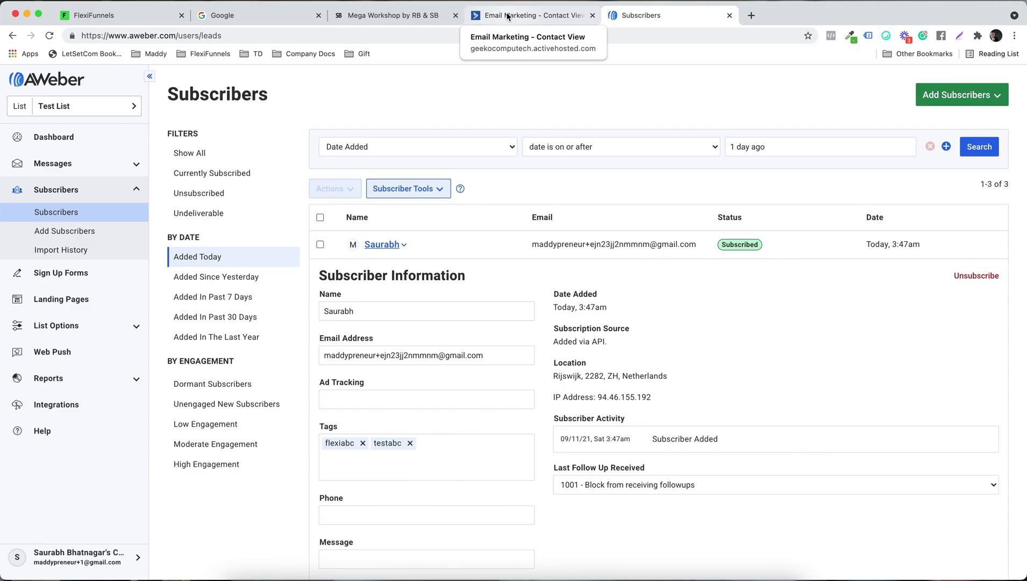
Open the opt-in form's Advanced Settings autoresponder connections, showing ActiveCampaign and Aweber active
left_click(114, 16)
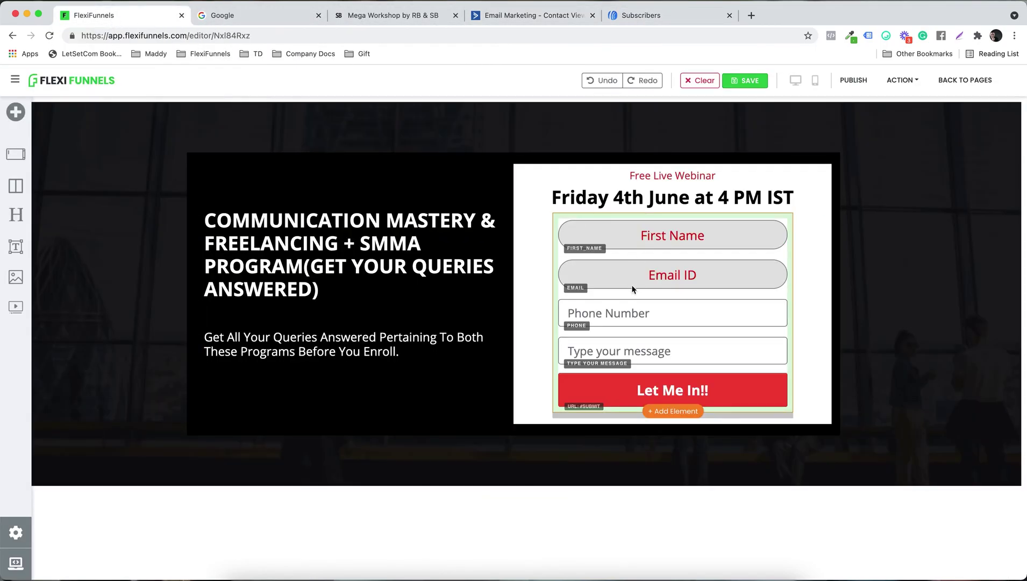
left_click(770, 261)
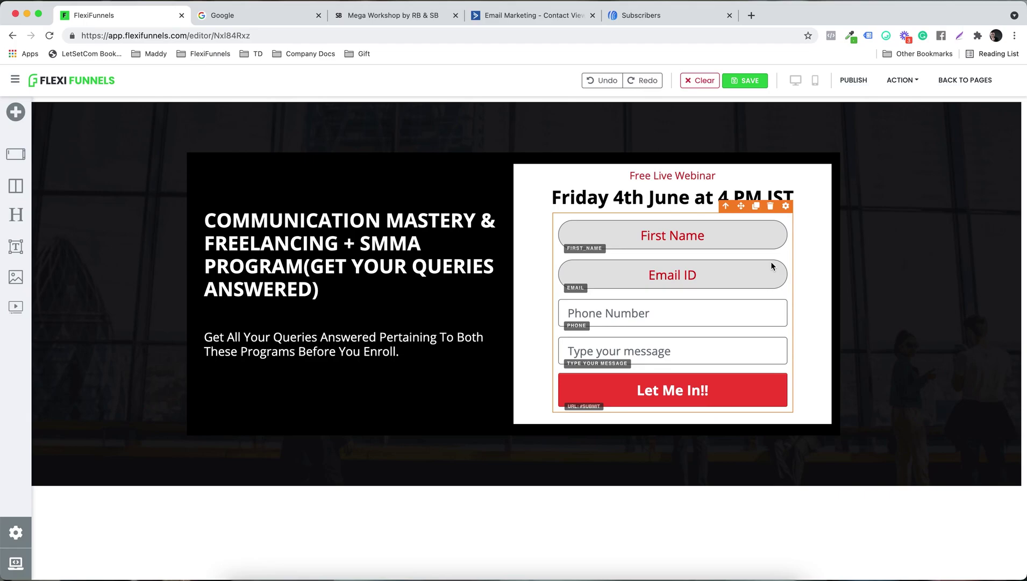
left_click(786, 206)
left_click(863, 203)
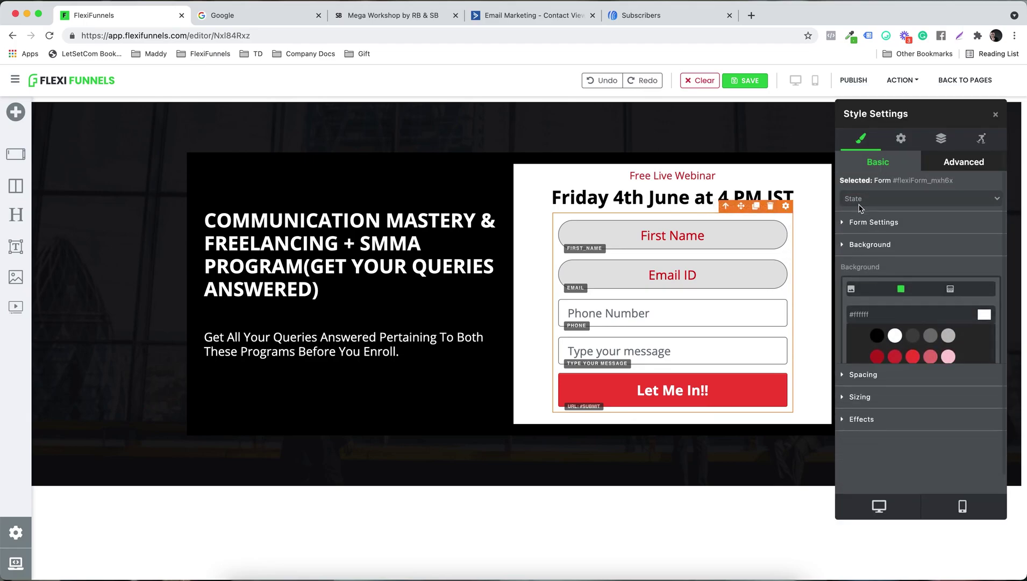
left_click(901, 138)
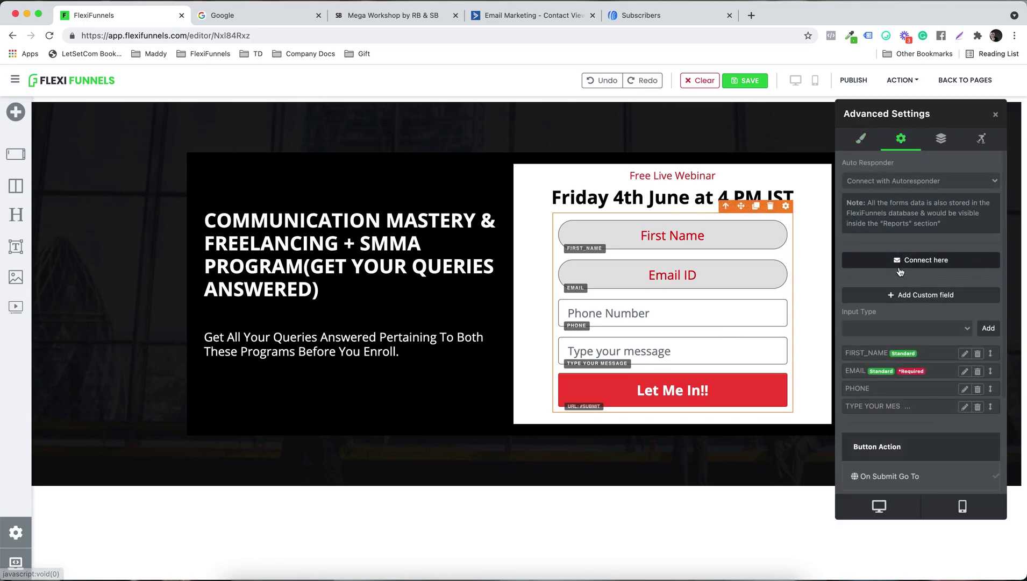
scroll(908, 302, "down", 1)
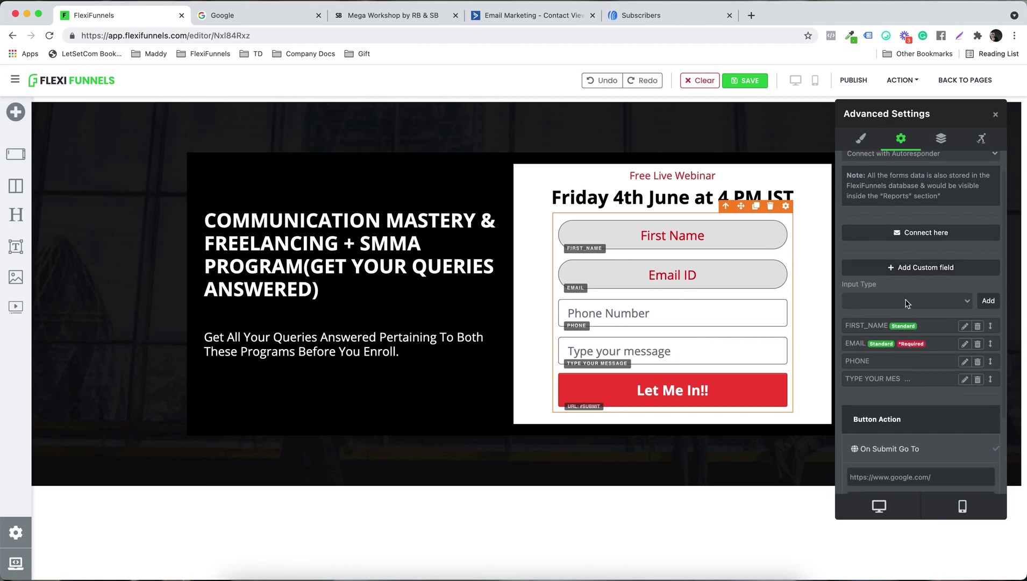
left_click(921, 233)
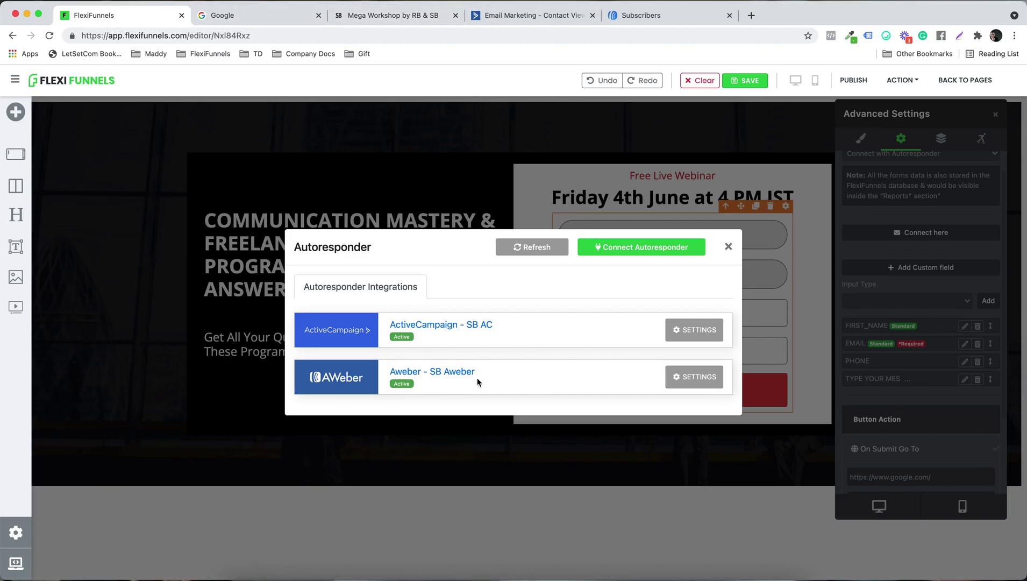
left_click(647, 15)
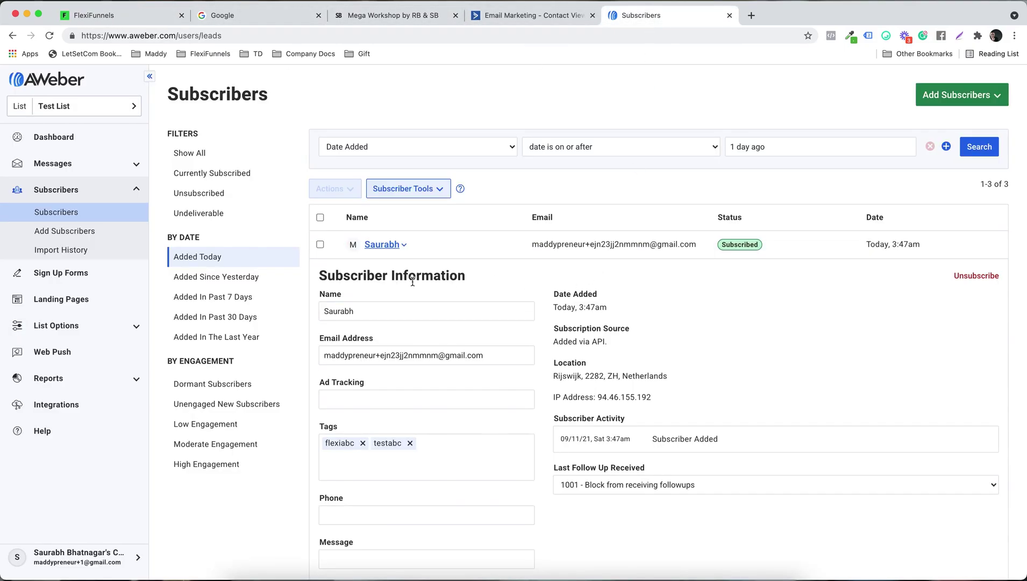
left_click(354, 349)
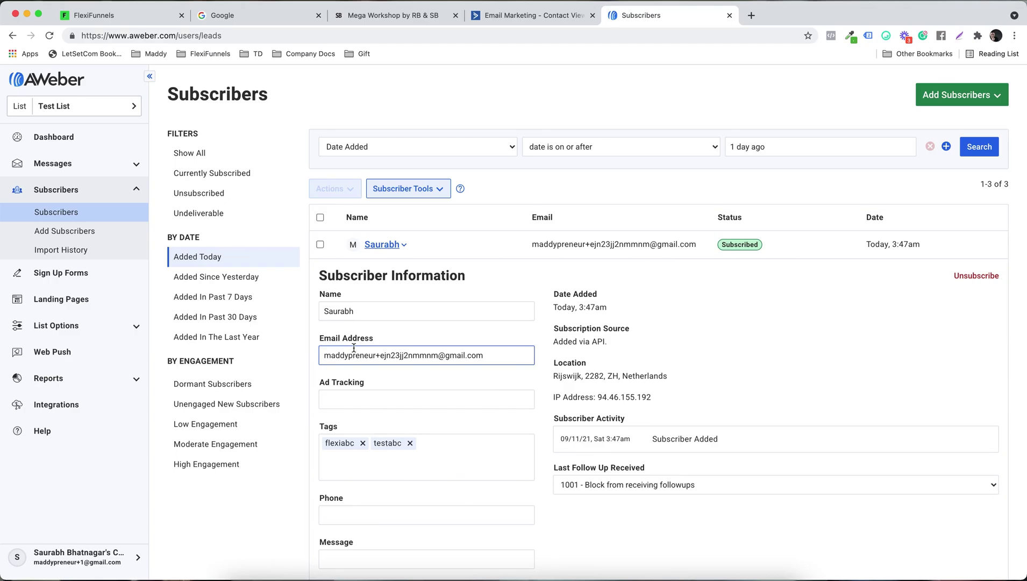
left_click(509, 16)
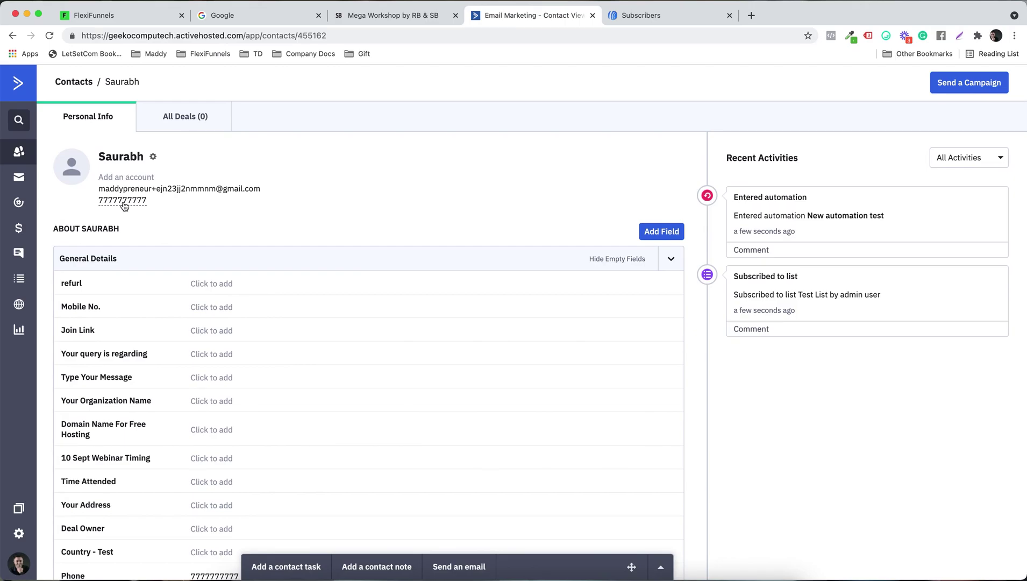
left_click(679, 17)
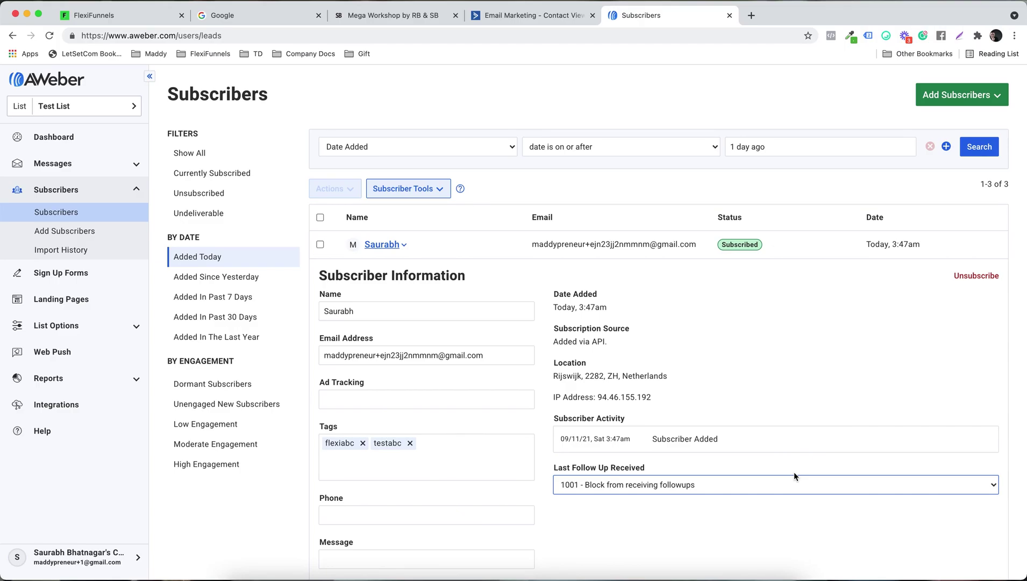
left_click(121, 13)
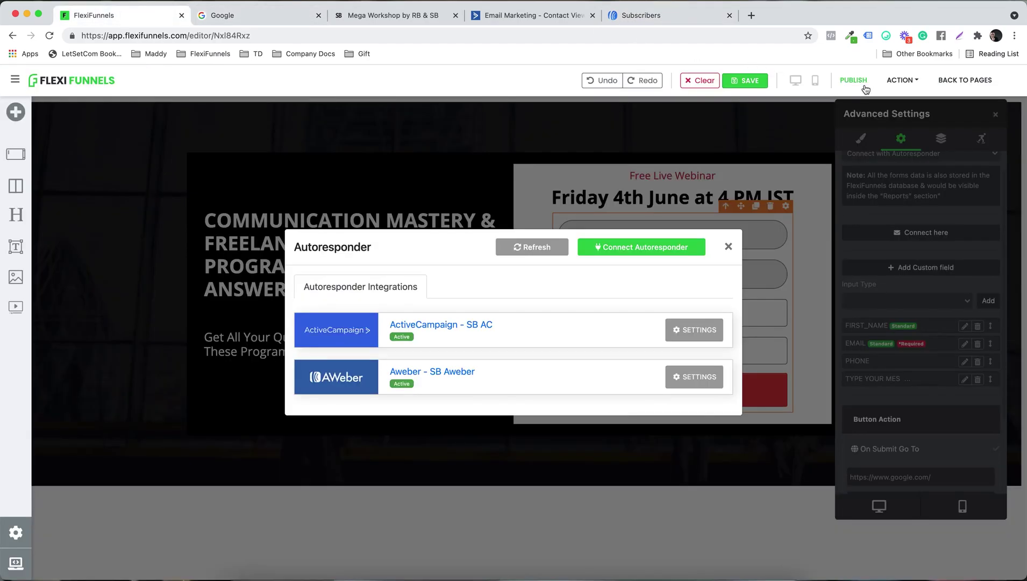
Open the live opt-in page in a new tab, then close the form's Autoresponder dialog
left_click(903, 81)
left_click(869, 104)
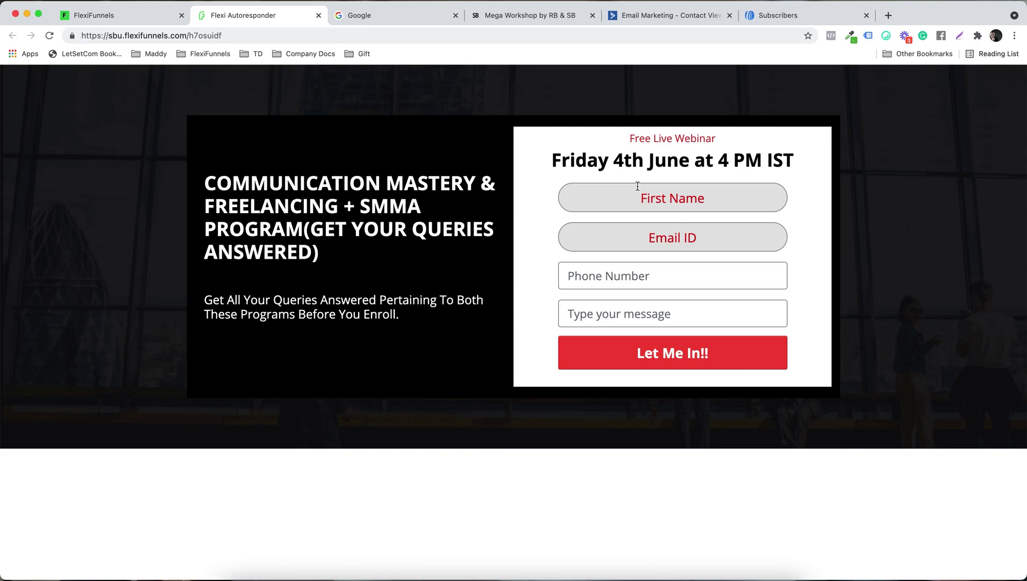
left_click(113, 22)
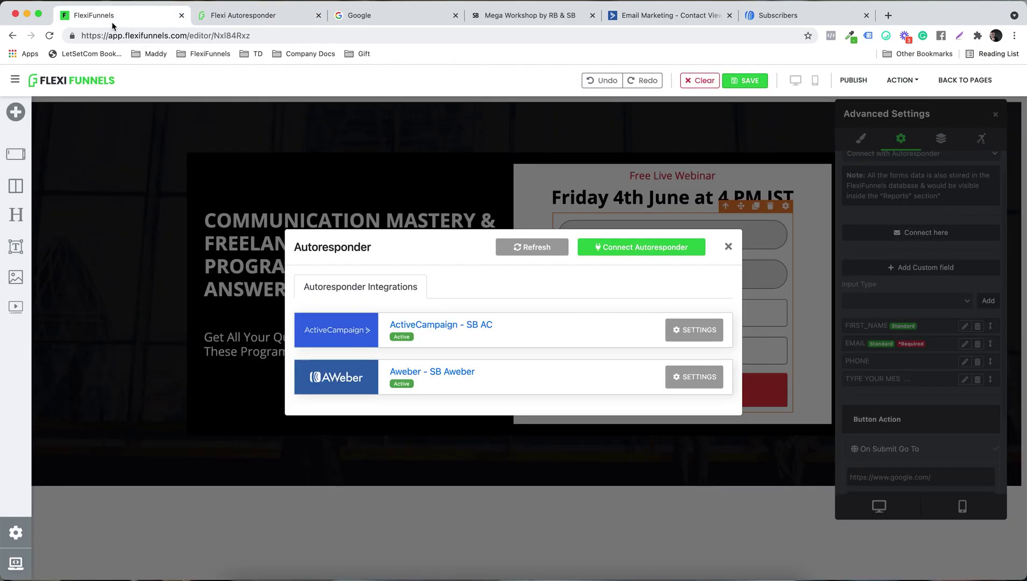
left_click(729, 247)
left_click(898, 300)
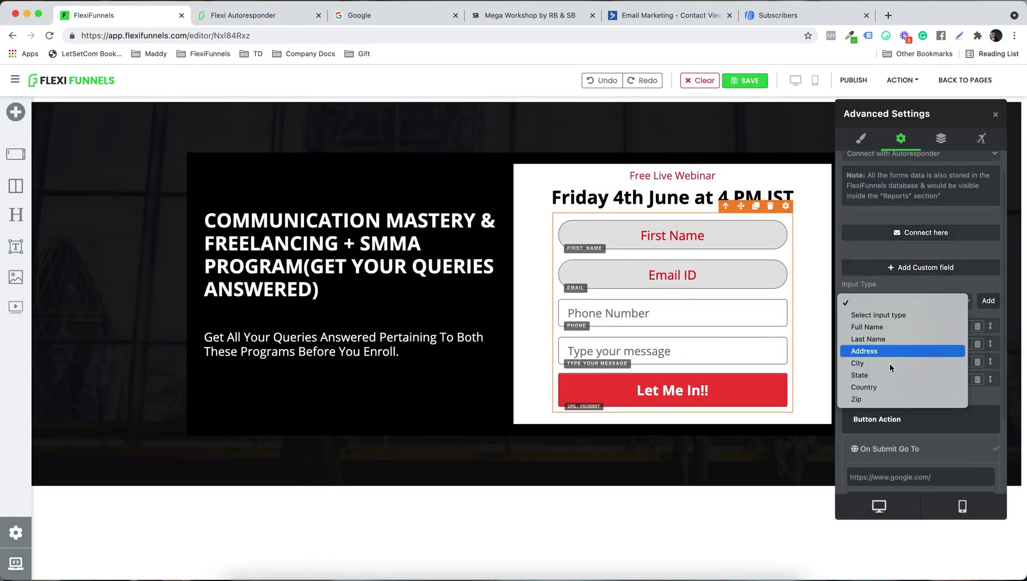
left_click(892, 283)
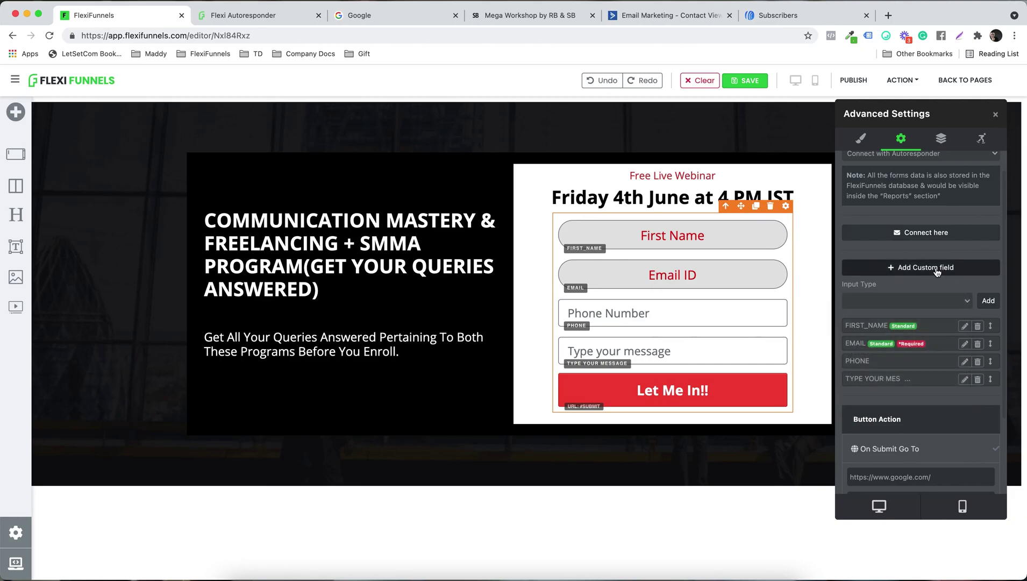